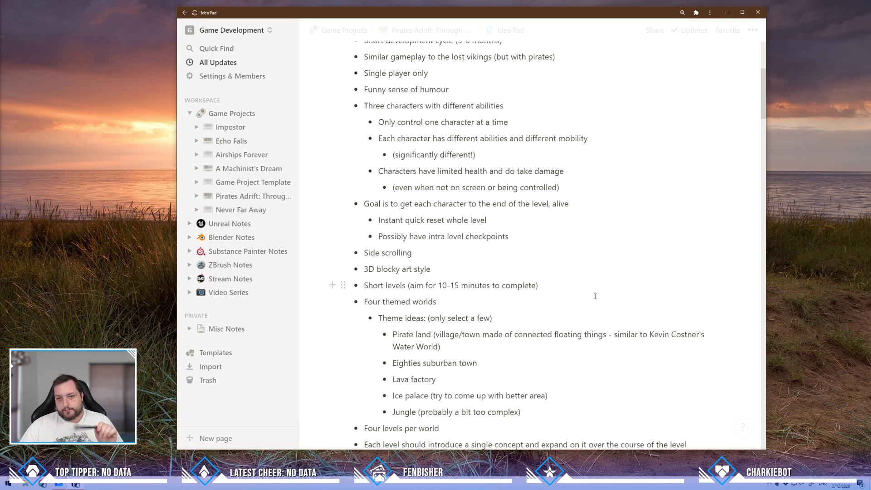
Read the Idea Pad page's title and the scratch pad description beneath it.
{"action": "scroll", "coordinate": [605, 298], "scroll_direction": "up", "scroll_amount": 5}
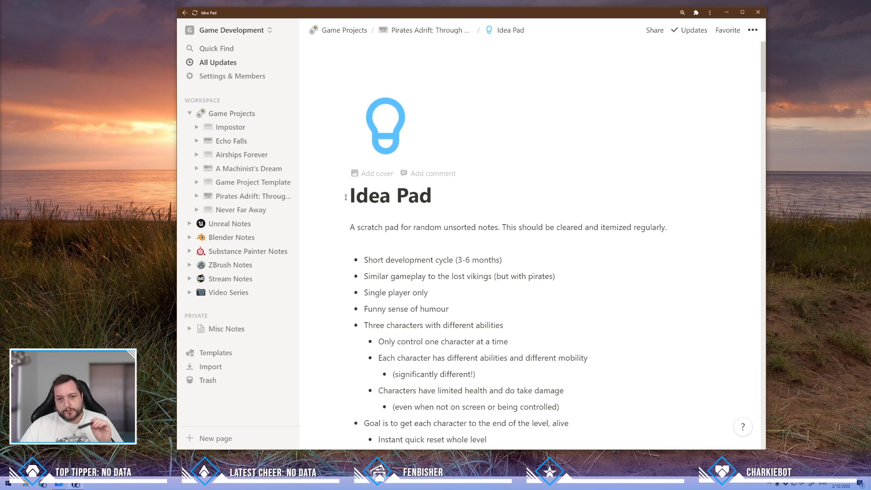
{"action": "left_click", "coordinate": [345, 198]}
{"action": "scroll", "coordinate": [604, 206], "scroll_direction": "down", "scroll_amount": 1}
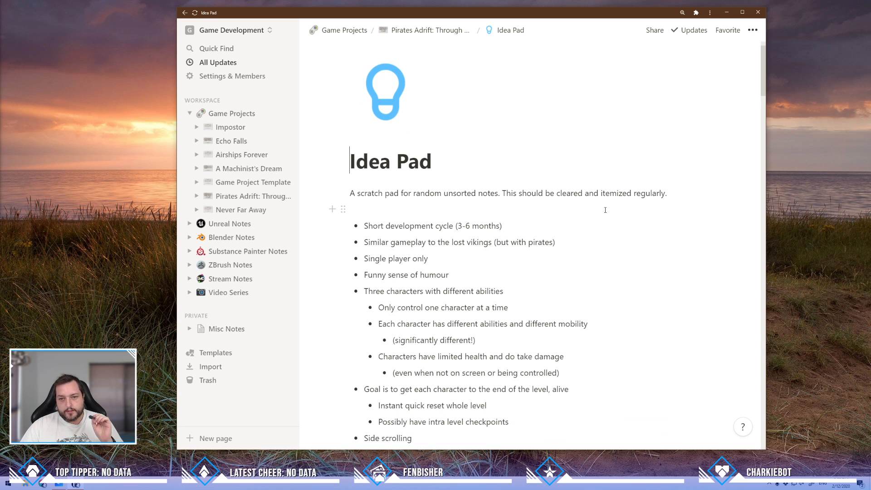
{"action": "scroll", "coordinate": [610, 199], "scroll_direction": "up", "scroll_amount": 1}
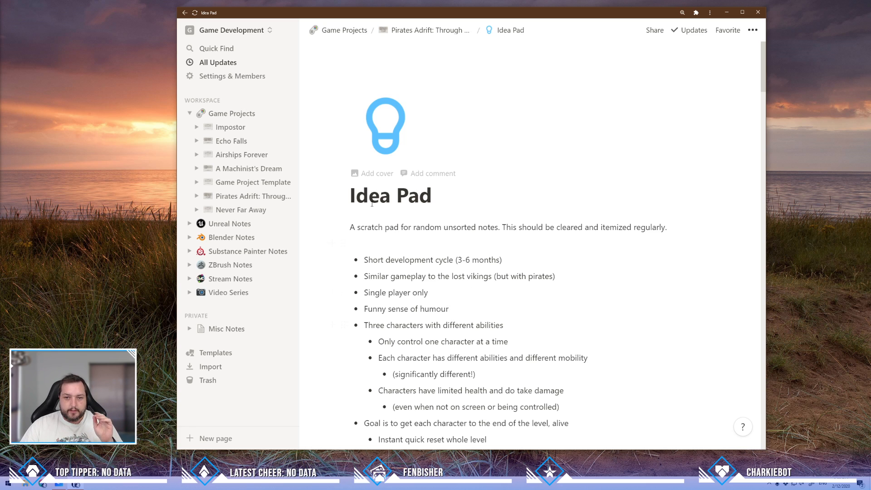
{"action": "left_click_drag", "start_coordinate": [350, 227], "coordinate": [501, 228]}
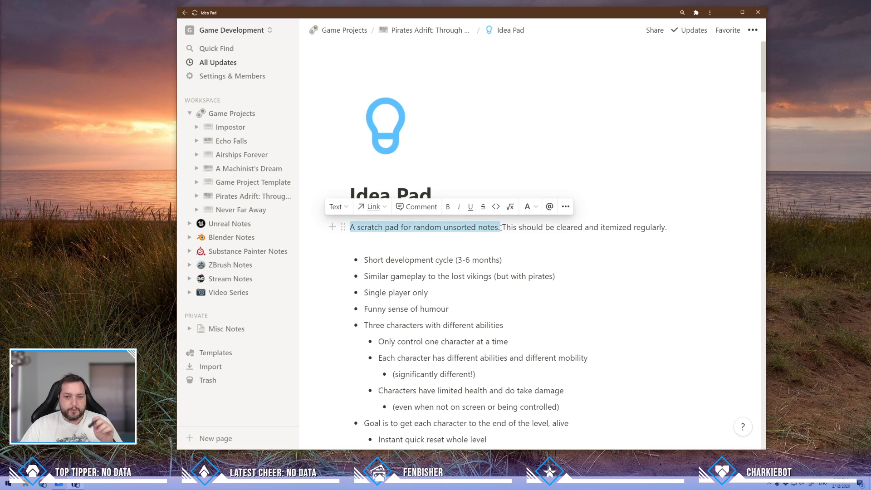
{"action": "left_click", "coordinate": [497, 228]}
{"action": "scroll", "coordinate": [497, 228], "scroll_direction": "down", "scroll_amount": 3}
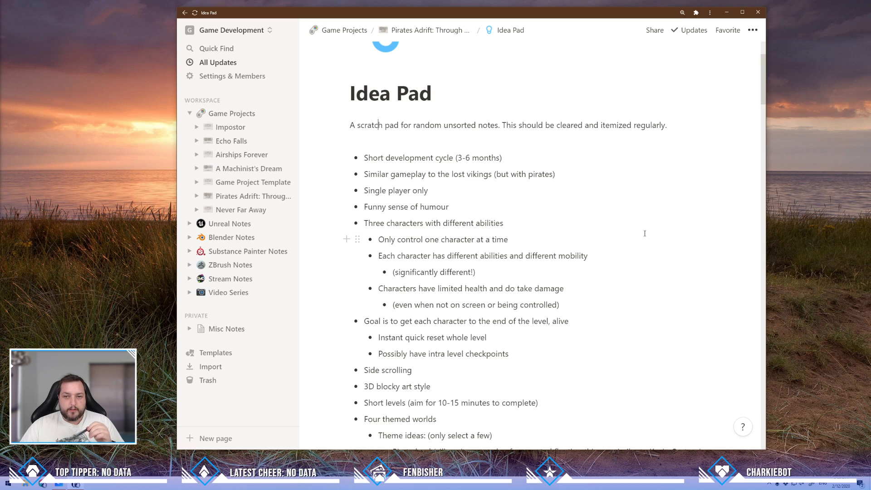
Review the opening Idea Pad notes on development cycle, Lost Vikings-style gameplay, single player and sense of humour.
{"action": "double_click", "coordinate": [376, 158]}
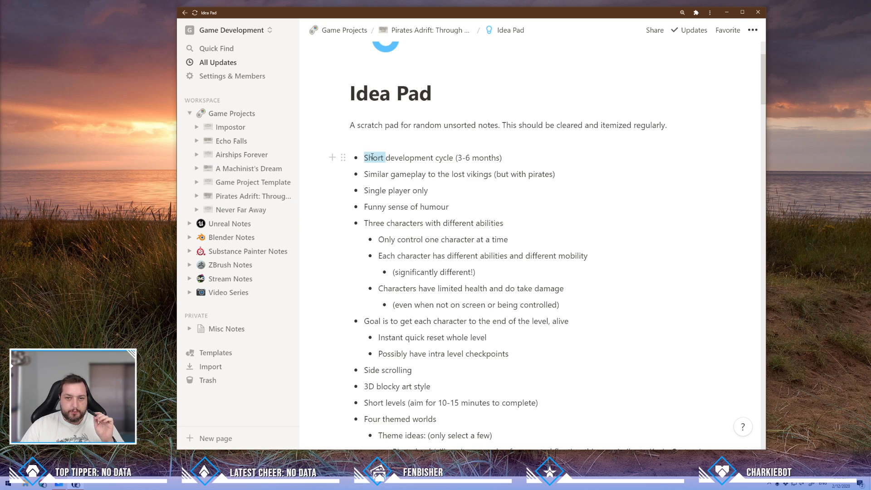
{"action": "left_click", "coordinate": [395, 158]}
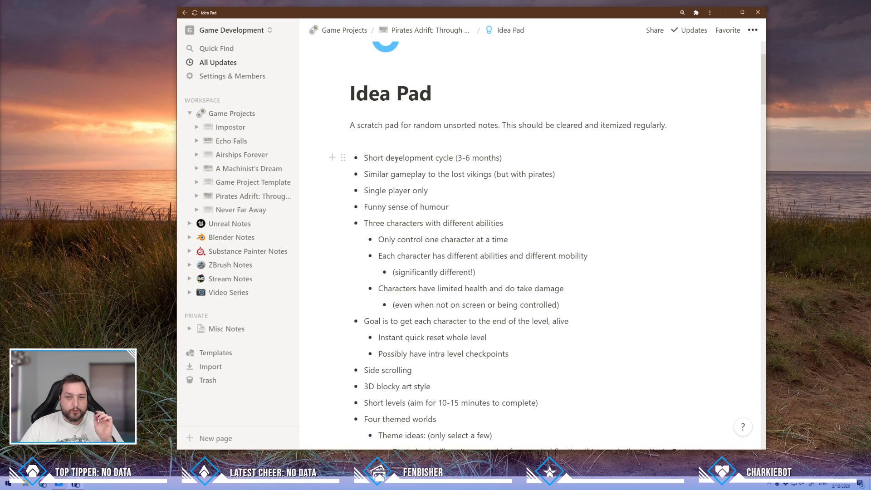
{"action": "double_click", "coordinate": [400, 157]}
{"action": "double_click", "coordinate": [447, 158]}
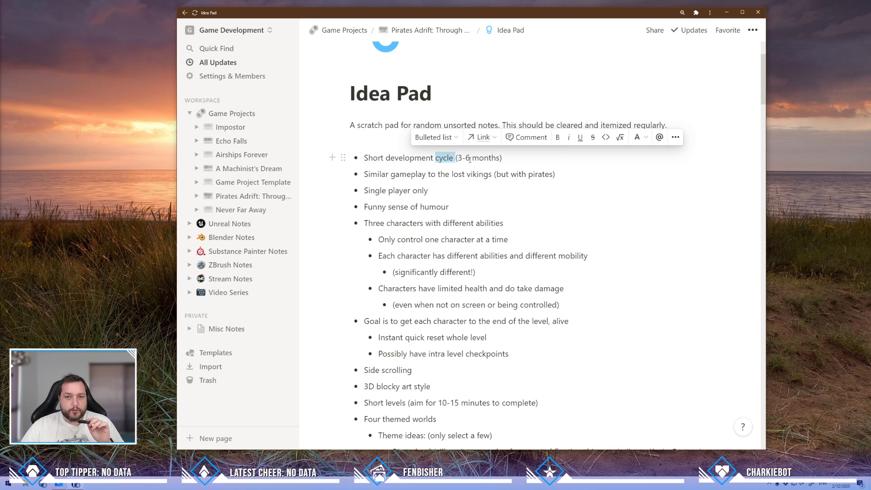
{"action": "left_click", "coordinate": [469, 159]}
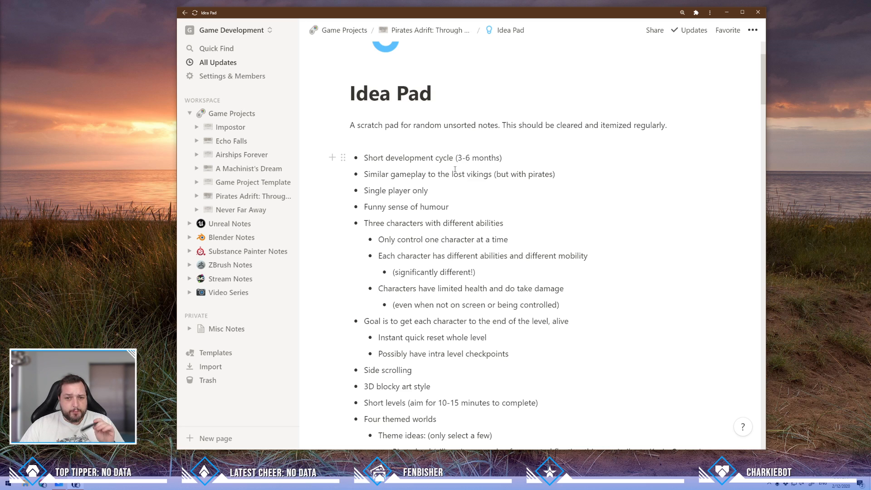
{"action": "left_click_drag", "start_coordinate": [357, 176], "coordinate": [491, 174]}
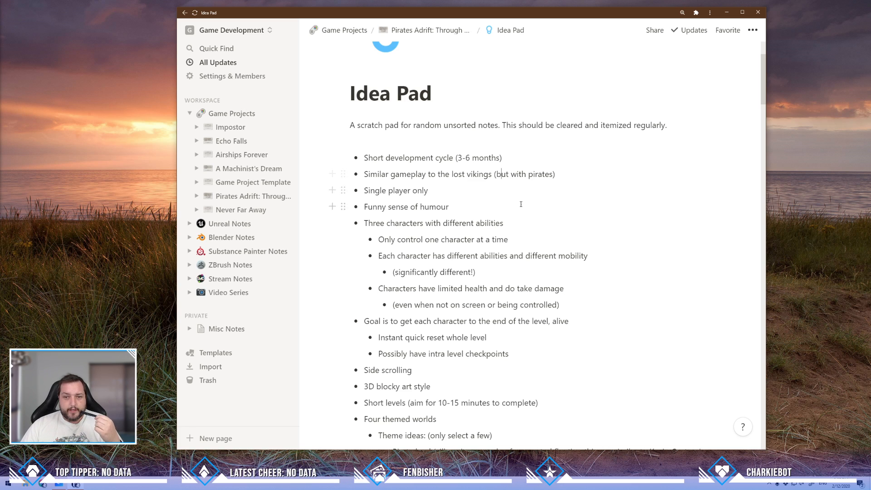
{"action": "left_click_drag", "start_coordinate": [456, 210], "coordinate": [363, 213]}
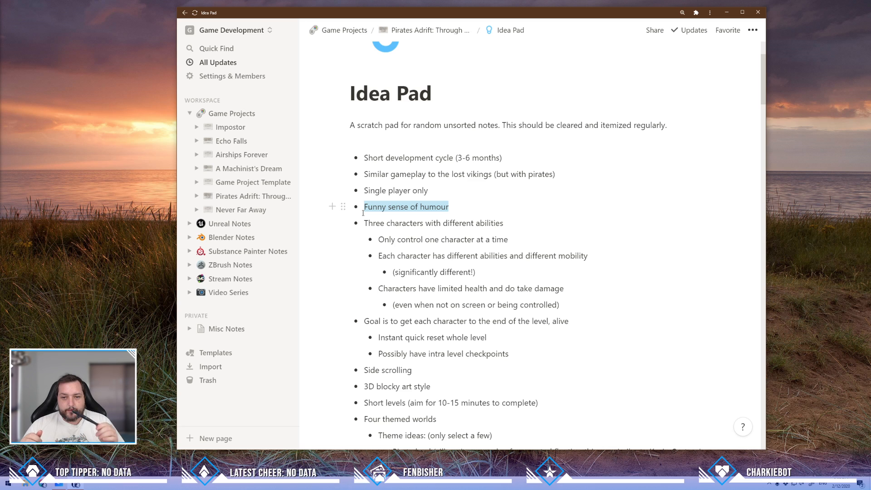
Examine the notes on the three characters' control, differing abilities and mobility, and limited health.
{"action": "left_click", "coordinate": [384, 240]}
{"action": "scroll", "coordinate": [400, 248], "scroll_direction": "down", "scroll_amount": 2}
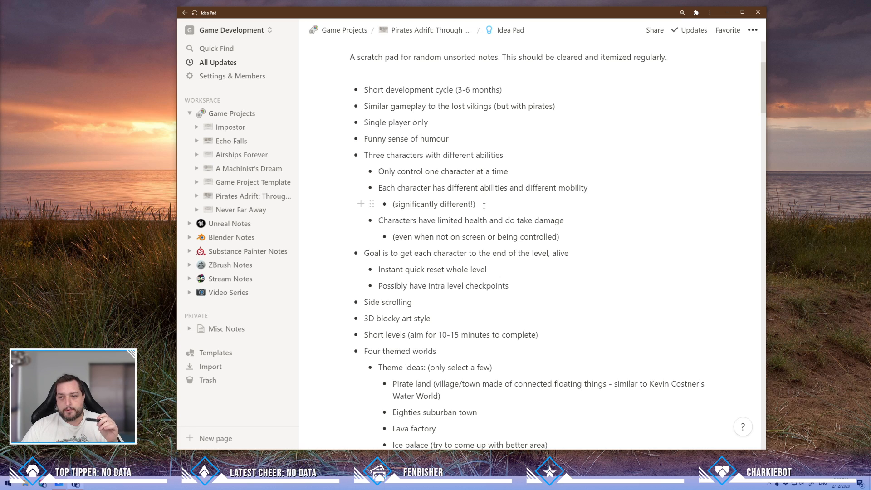
{"action": "left_click", "coordinate": [486, 205]}
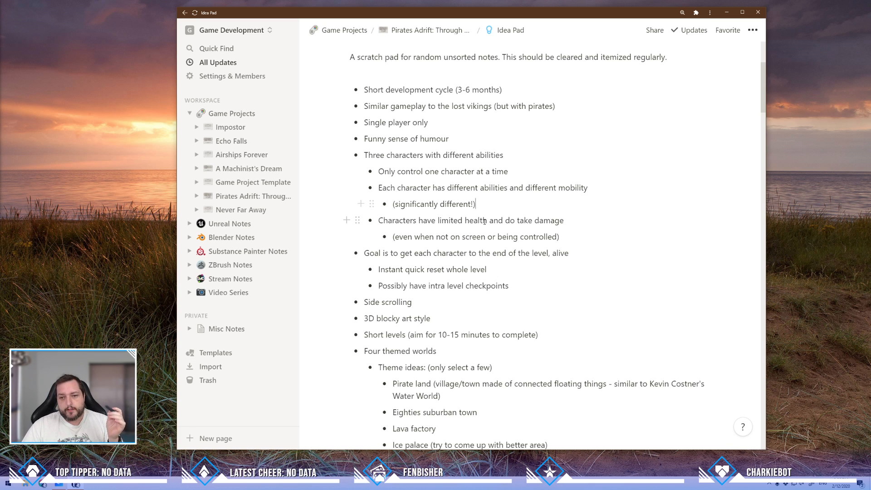
{"action": "double_click", "coordinate": [483, 220]}
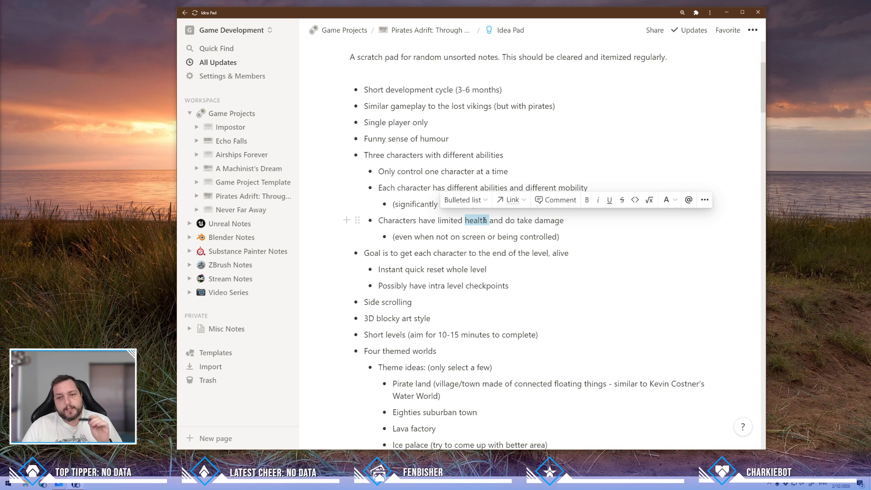
{"action": "left_click", "coordinate": [484, 220]}
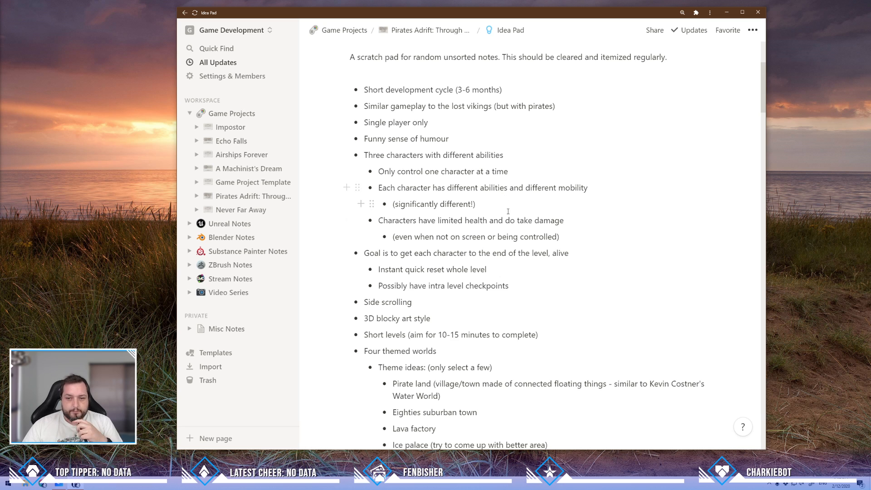
Examine the level goal notes, including the instant whole-level reset and the possible intra level checkpoints.
{"action": "scroll", "coordinate": [446, 152], "scroll_direction": "down", "scroll_amount": 2}
{"action": "left_click", "coordinate": [481, 167]}
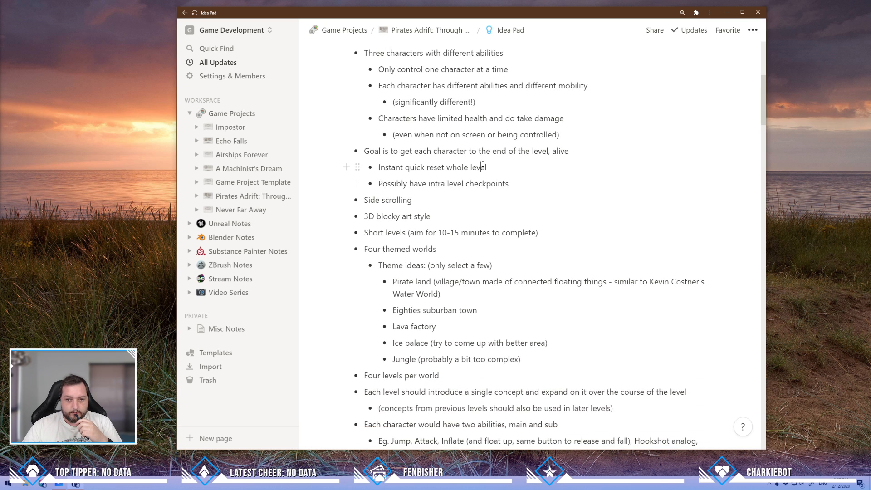
{"action": "left_click_drag", "start_coordinate": [357, 167], "coordinate": [509, 184]}
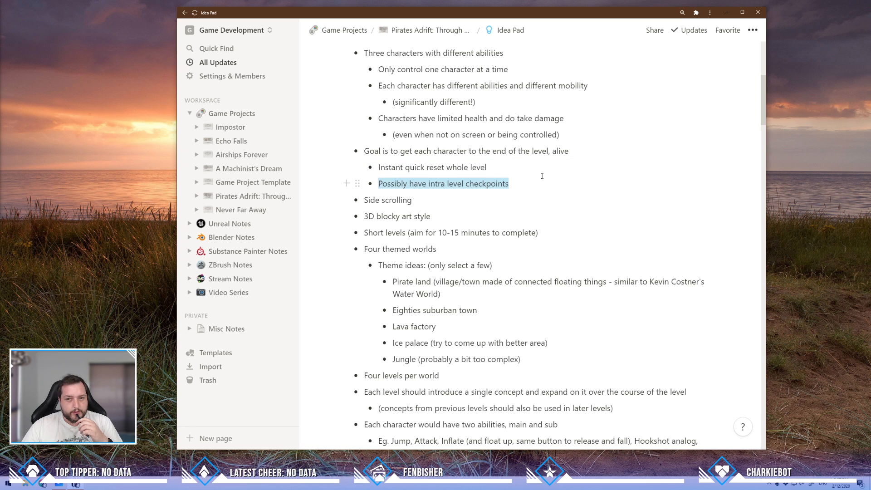
{"action": "left_click", "coordinate": [458, 190]}
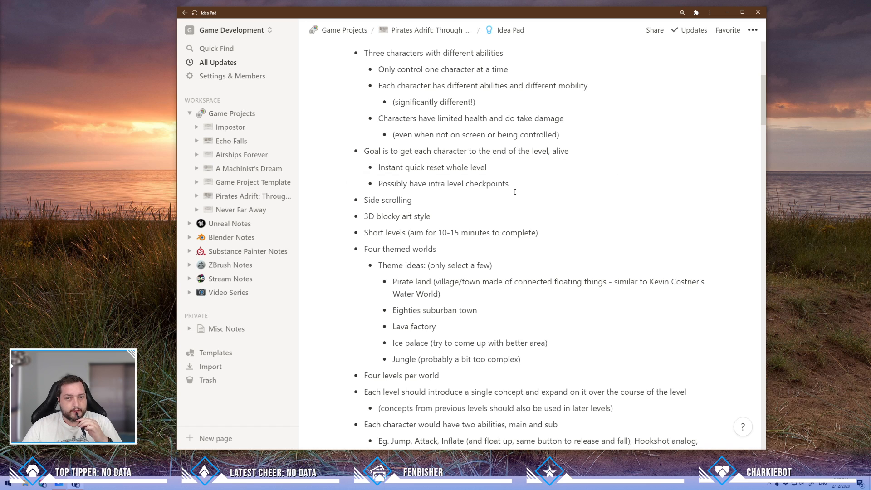
{"action": "scroll", "coordinate": [511, 196], "scroll_direction": "down", "scroll_amount": 3}
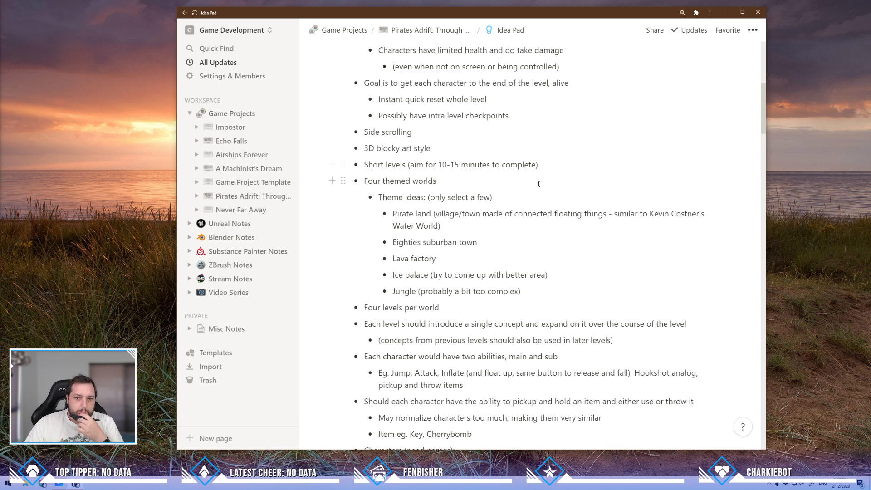
{"action": "scroll", "coordinate": [484, 159], "scroll_direction": "down", "scroll_amount": 2}
{"action": "scroll", "coordinate": [456, 98], "scroll_direction": "up", "scroll_amount": 2}
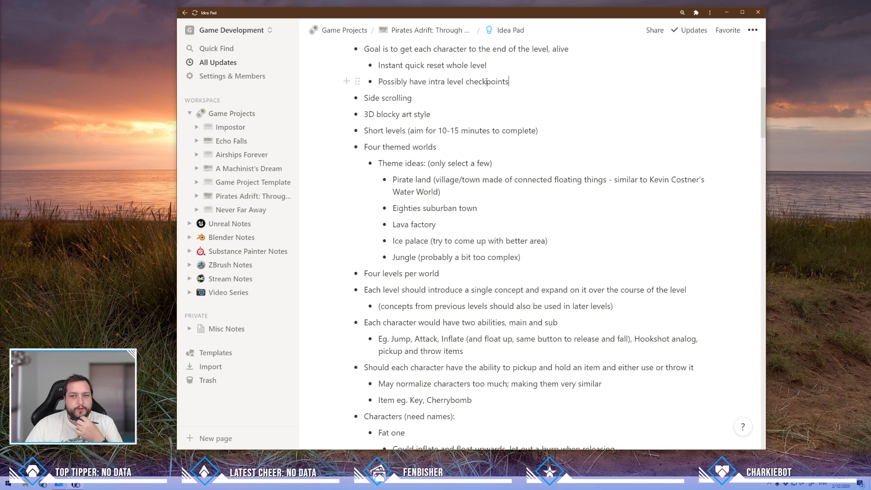
{"action": "left_click_drag", "start_coordinate": [408, 84], "coordinate": [516, 128]}
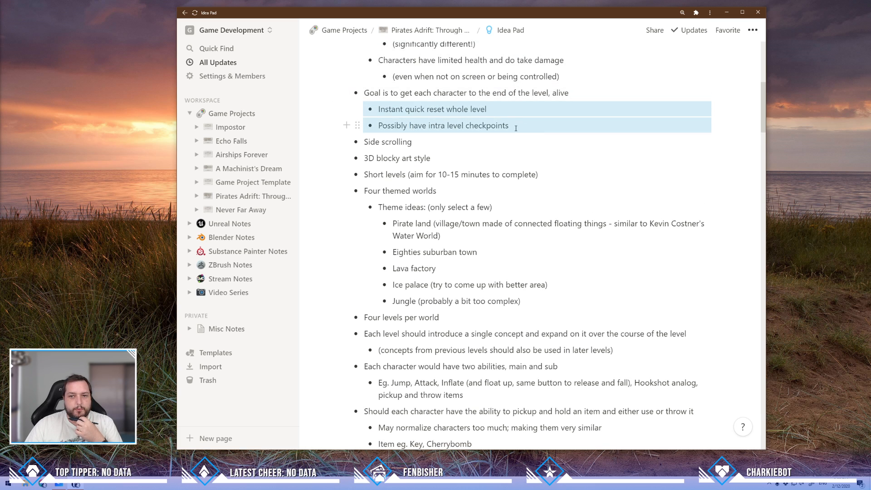
{"action": "left_click", "coordinate": [513, 128]}
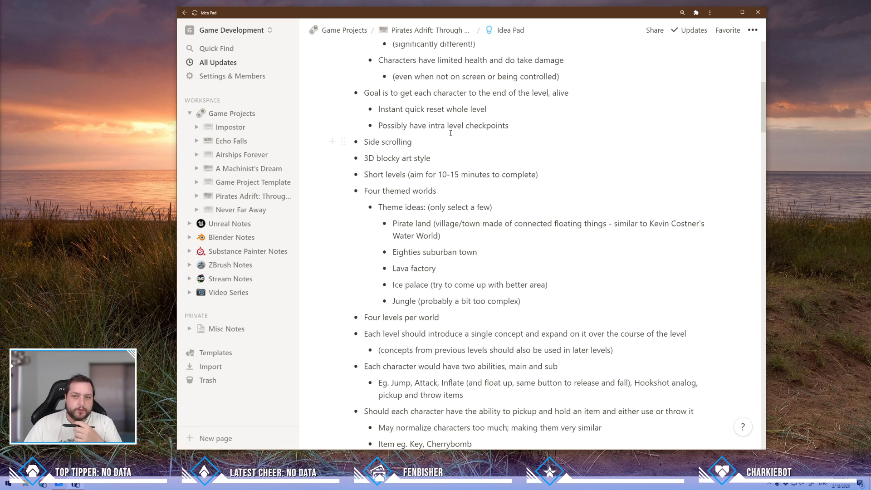
Review the notes on side scrolling and the 3D blocky art style.
{"action": "left_click", "coordinate": [422, 142]}
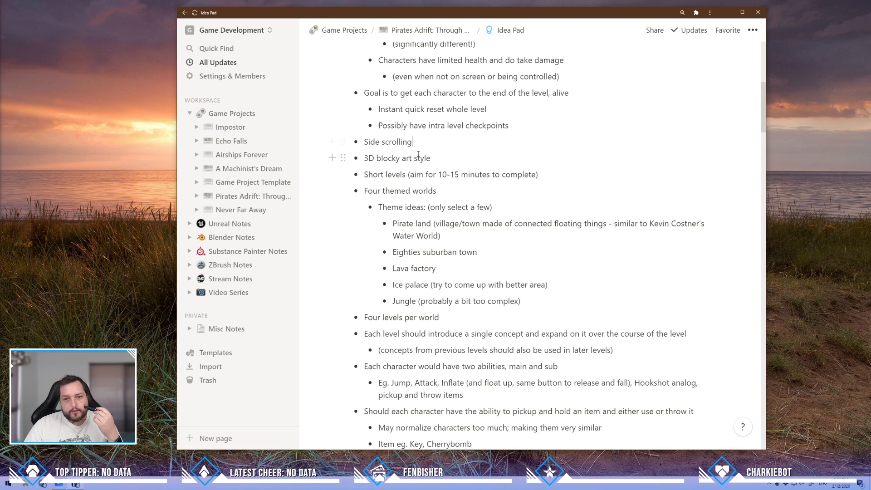
{"action": "left_click_drag", "start_coordinate": [431, 158], "coordinate": [362, 162]}
{"action": "double_click", "coordinate": [381, 159]}
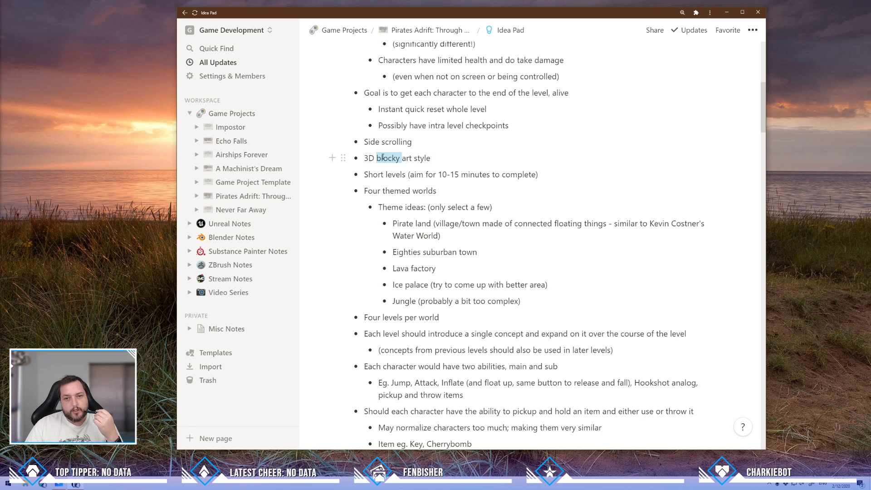
{"action": "left_click", "coordinate": [407, 158]}
{"action": "double_click", "coordinate": [421, 158]}
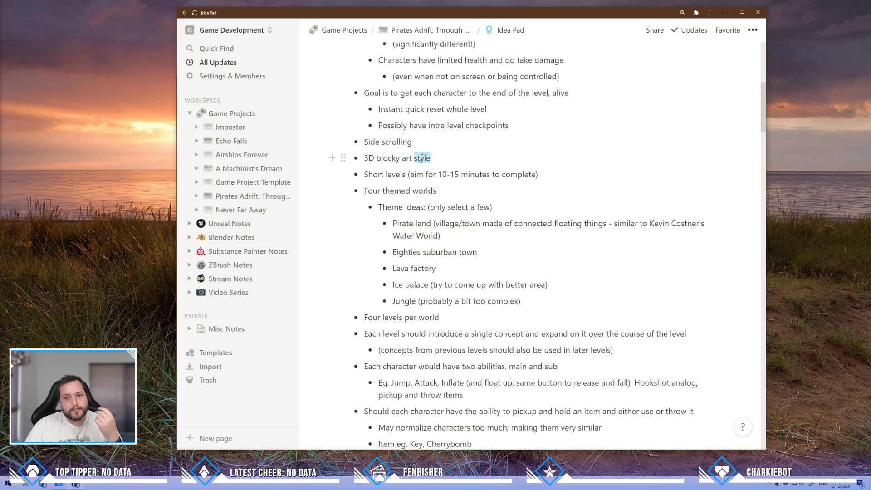
{"action": "double_click", "coordinate": [407, 157]}
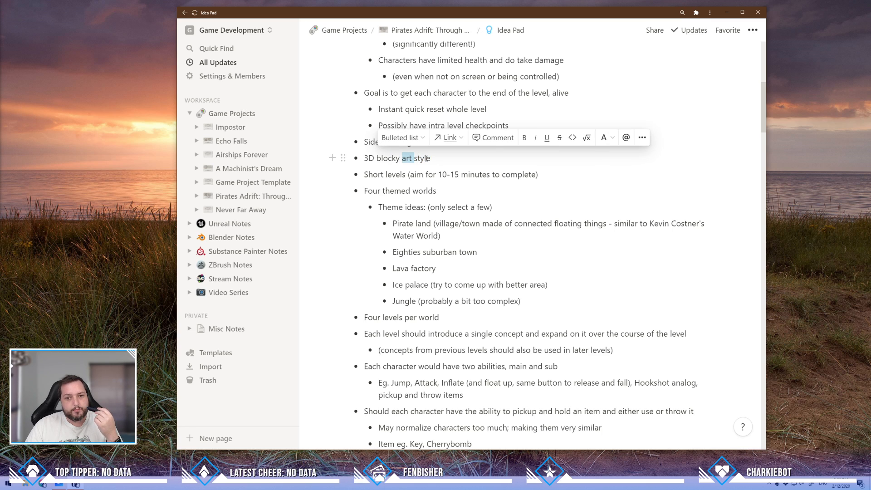
{"action": "left_click", "coordinate": [427, 158]}
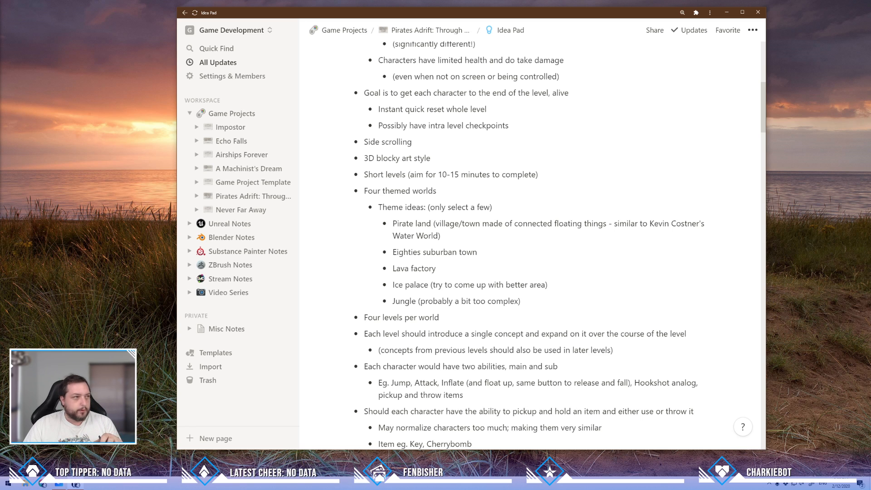
Switch to a Chrome window, search the web for "blockbench" and open the blockbench.net site.
{"action": "left_click_drag", "start_coordinate": [0, 91], "coordinate": [329, 59]}
{"action": "type", "text": "blockbench"}
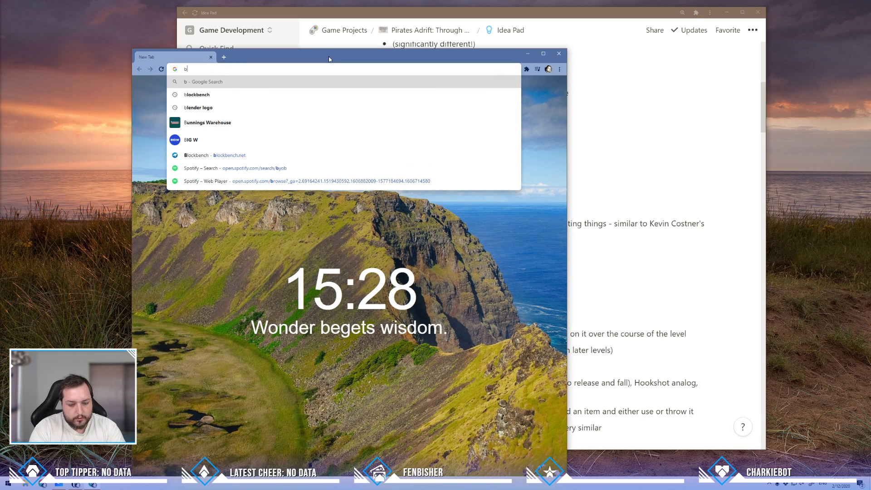
{"action": "key", "text": "Return"}
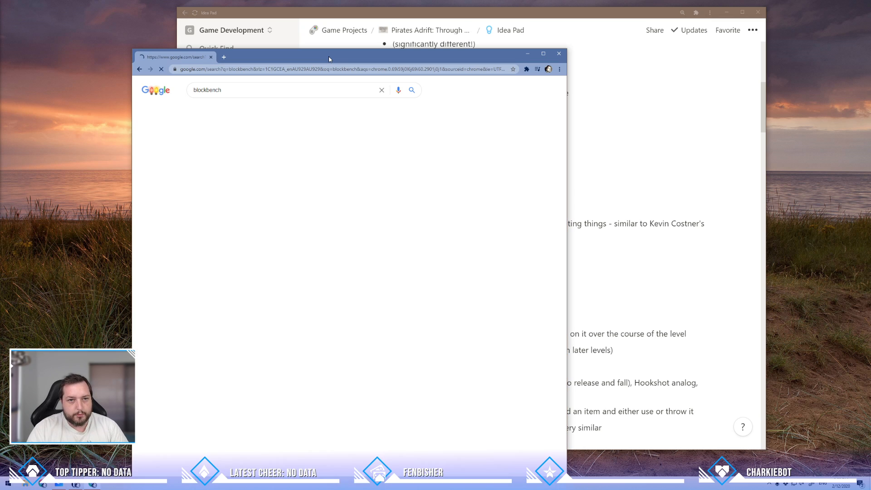
{"action": "left_click", "coordinate": [215, 147]}
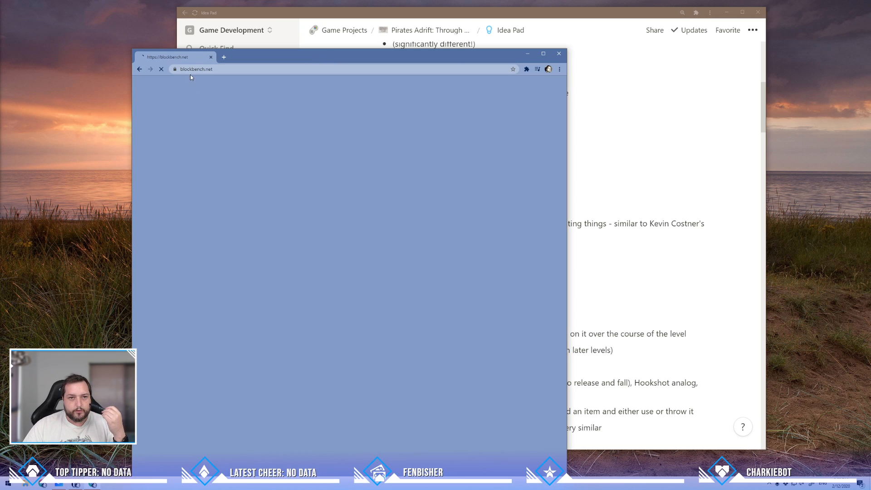
View the Quad Bike and Cozy Isometric Room models in the homepage's Made in Blockbench gallery.
{"action": "right_click", "coordinate": [187, 53]}
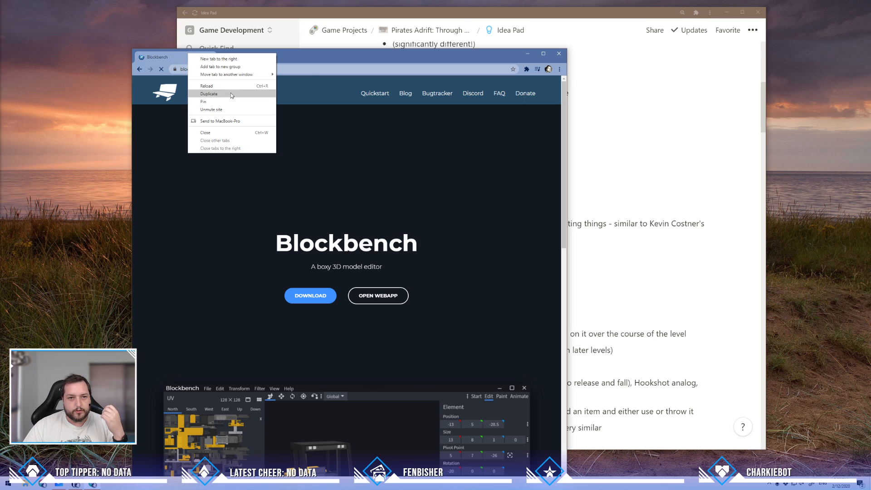
{"action": "left_click", "coordinate": [350, 53]}
{"action": "scroll", "coordinate": [220, 185], "scroll_direction": "down", "scroll_amount": 9}
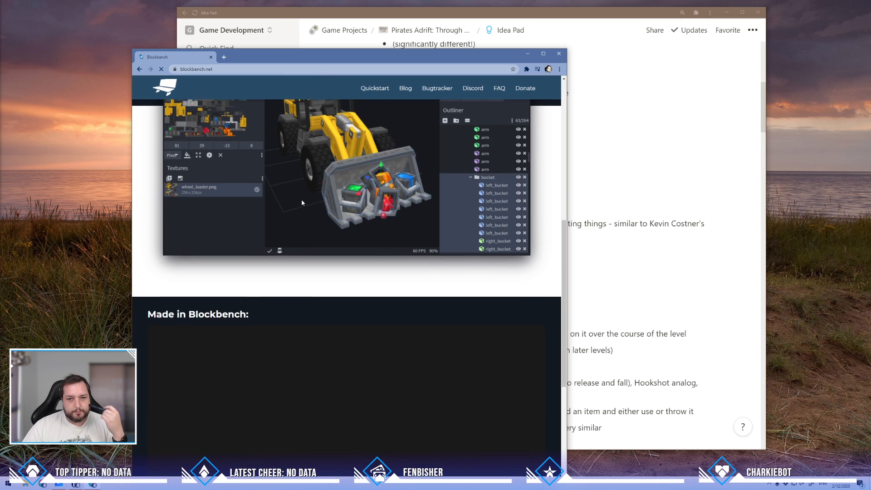
{"action": "scroll", "coordinate": [301, 199], "scroll_direction": "up", "scroll_amount": 5}
{"action": "scroll", "coordinate": [361, 220], "scroll_direction": "down", "scroll_amount": 5}
{"action": "scroll", "coordinate": [362, 219], "scroll_direction": "down", "scroll_amount": 4}
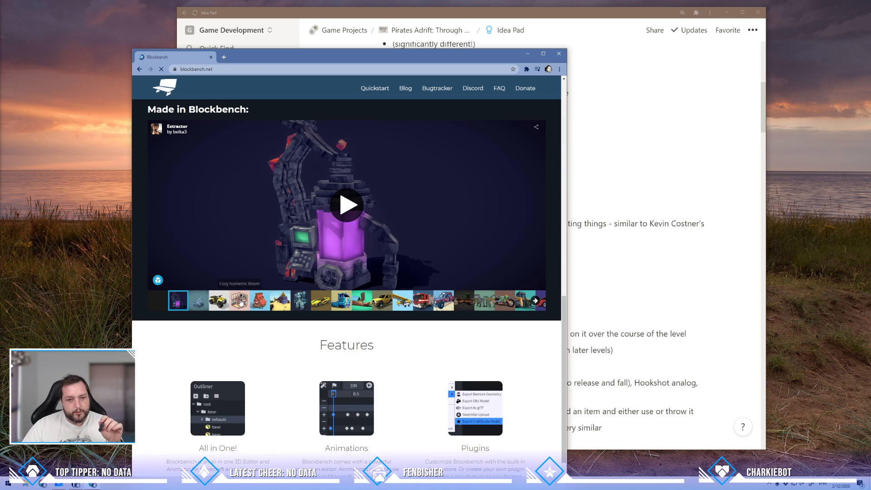
{"action": "left_click", "coordinate": [216, 305]}
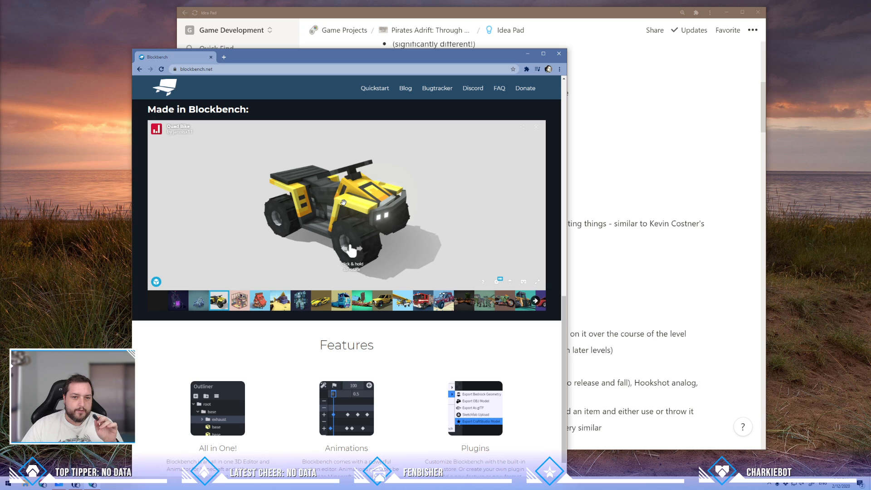
{"action": "left_click", "coordinate": [240, 308]}
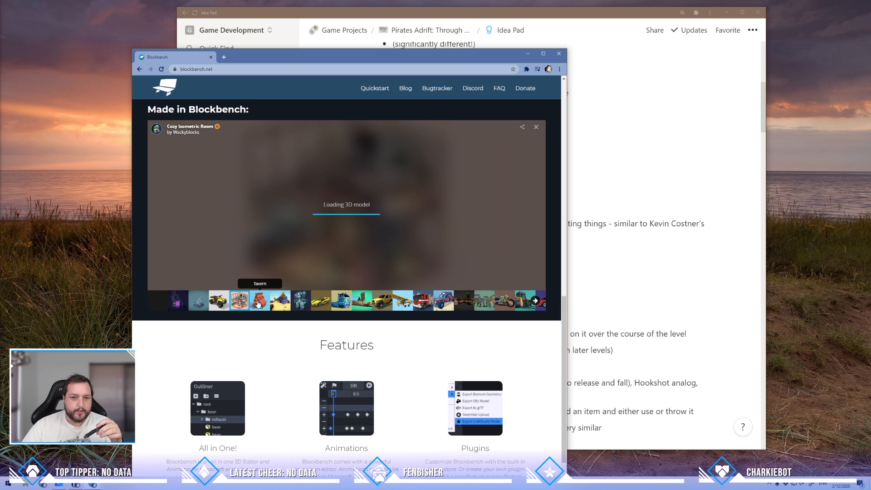
View the Tavern model and inspect the Thanos Fish model from several angles in the Made in Blockbench gallery.
{"action": "left_click", "coordinate": [258, 305]}
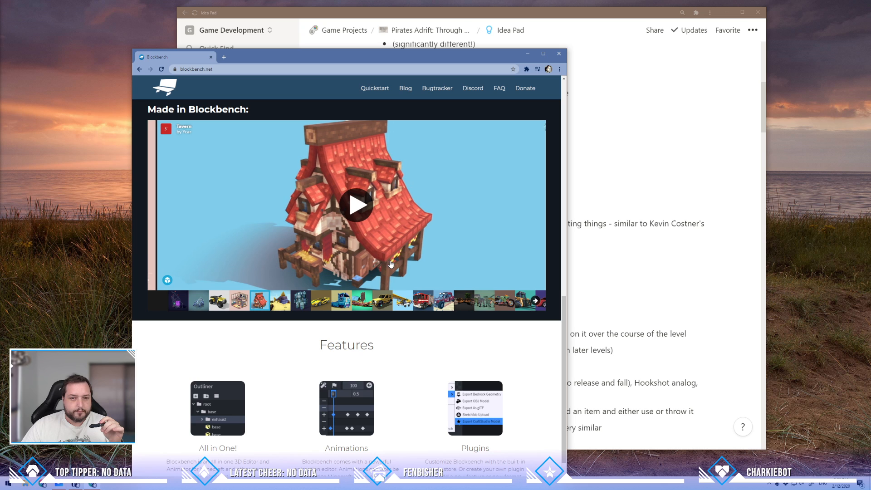
{"action": "left_click", "coordinate": [349, 205]}
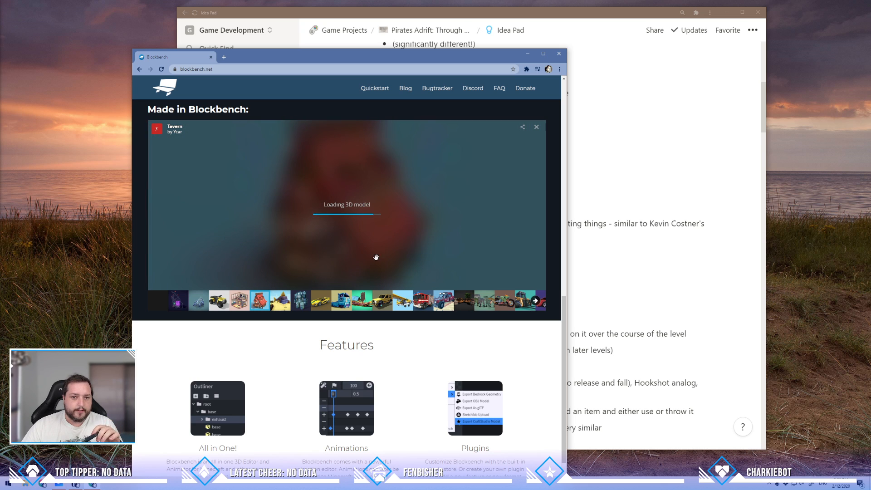
{"action": "left_click", "coordinate": [287, 305]}
{"action": "left_click", "coordinate": [349, 203]}
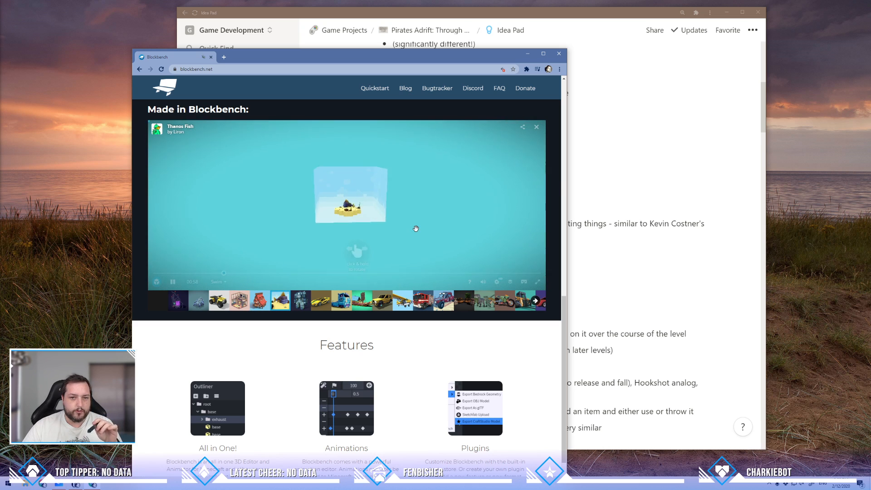
{"action": "left_click_drag", "start_coordinate": [424, 224], "coordinate": [358, 219]}
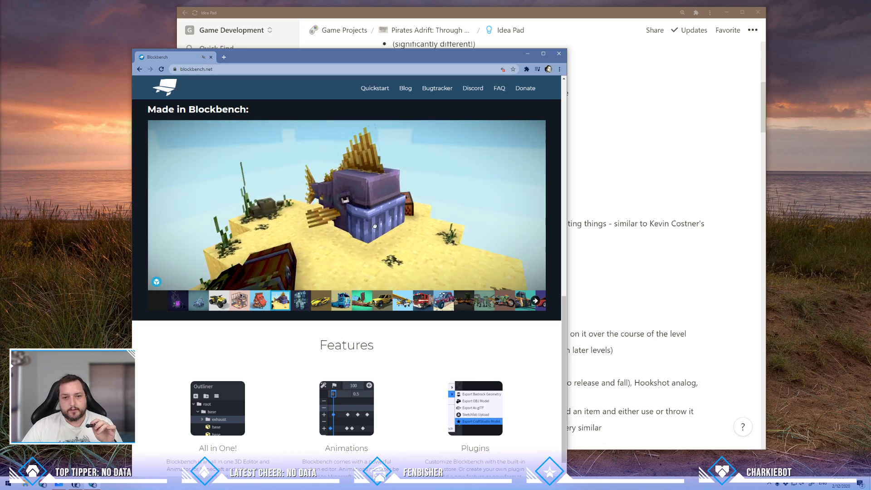
{"action": "left_click_drag", "start_coordinate": [383, 229], "coordinate": [411, 226]}
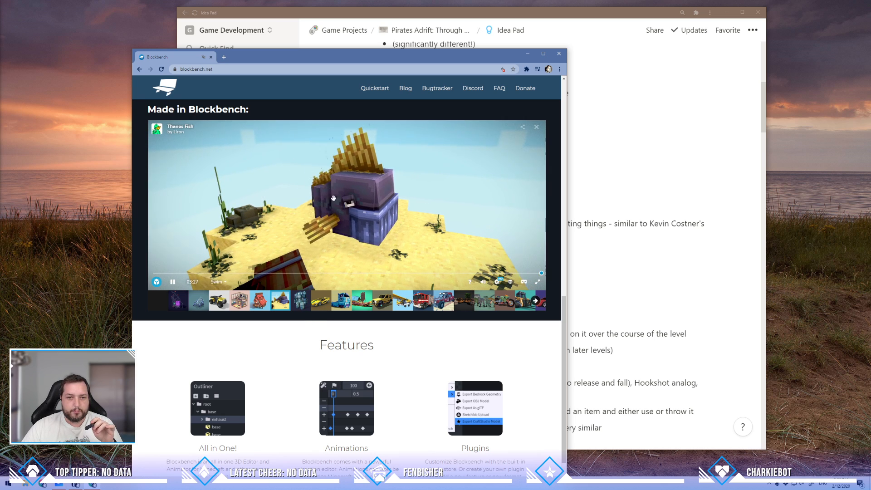
Browse the Glacier Mech, Mclaren p1 and Turbowagon T-89 models in the gallery and close the Blockbench page.
{"action": "left_click", "coordinate": [301, 307]}
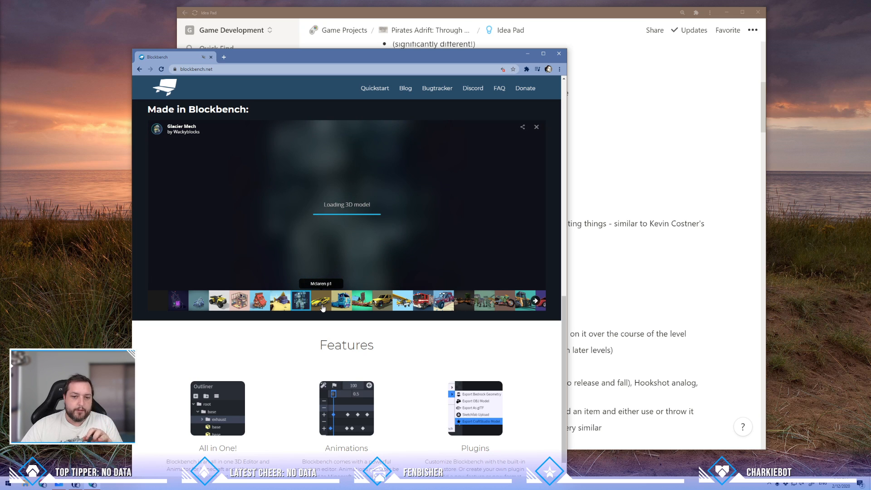
{"action": "left_click", "coordinate": [322, 308]}
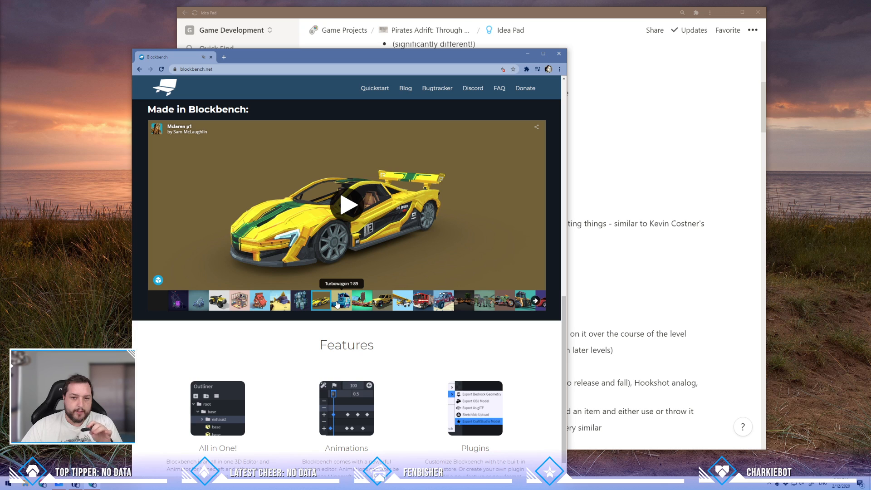
{"action": "left_click", "coordinate": [337, 305]}
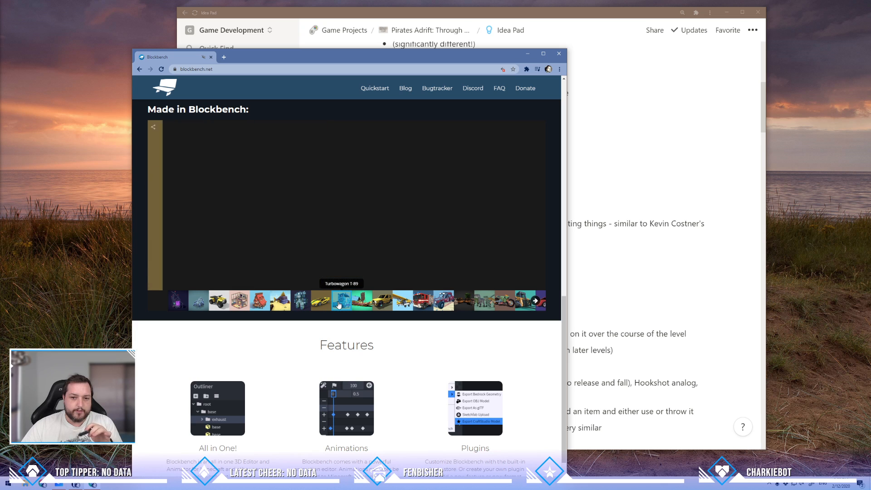
{"action": "left_click", "coordinate": [399, 306]}
{"action": "left_click", "coordinate": [211, 57]}
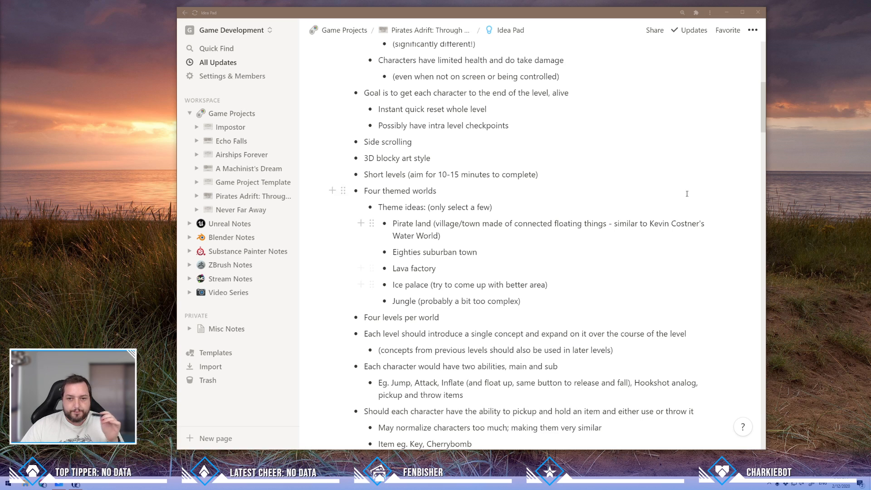
Review the Idea Pad note on short levels that aim for 10-15 minutes to complete.
{"action": "scroll", "coordinate": [379, 143], "scroll_direction": "down", "scroll_amount": 1}
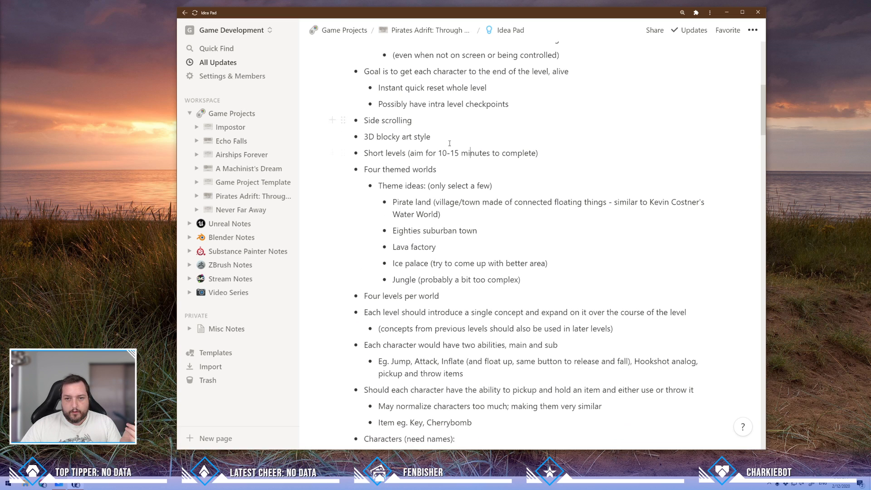
{"action": "triple_click", "coordinate": [379, 143]}
{"action": "left_click", "coordinate": [445, 141]}
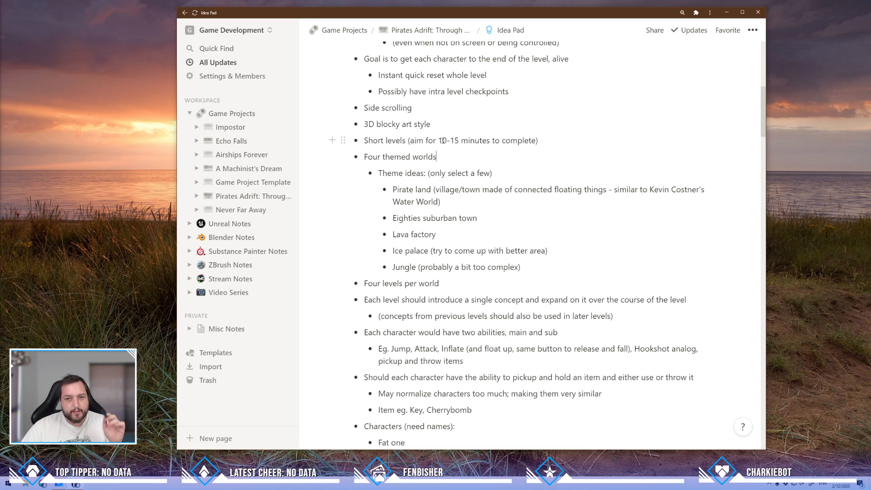
{"action": "double_click", "coordinate": [444, 141]}
{"action": "left_click_drag", "start_coordinate": [461, 141], "coordinate": [445, 142]}
{"action": "left_click", "coordinate": [439, 157]}
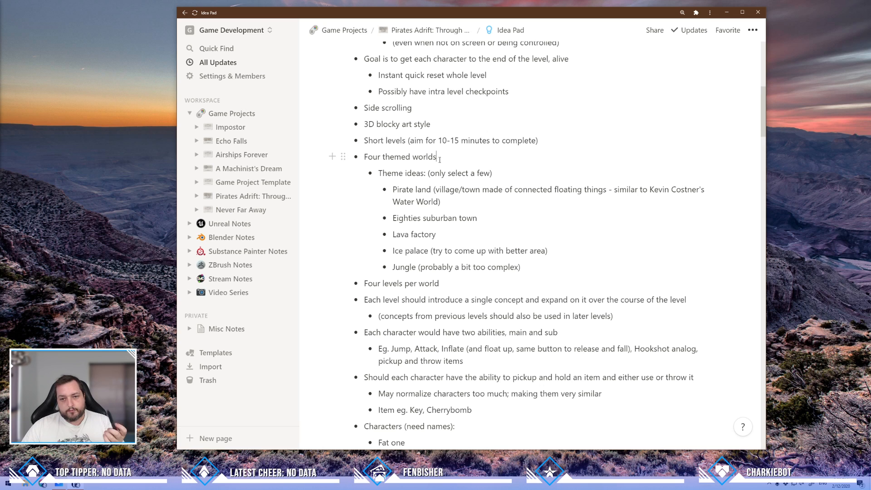
Examine the Pirate land theme idea about a village made of connected floating things under the four themed worlds.
{"action": "left_click_drag", "start_coordinate": [392, 189], "coordinate": [446, 199]}
{"action": "scroll", "coordinate": [451, 203], "scroll_direction": "down", "scroll_amount": 1}
{"action": "left_click", "coordinate": [450, 170]}
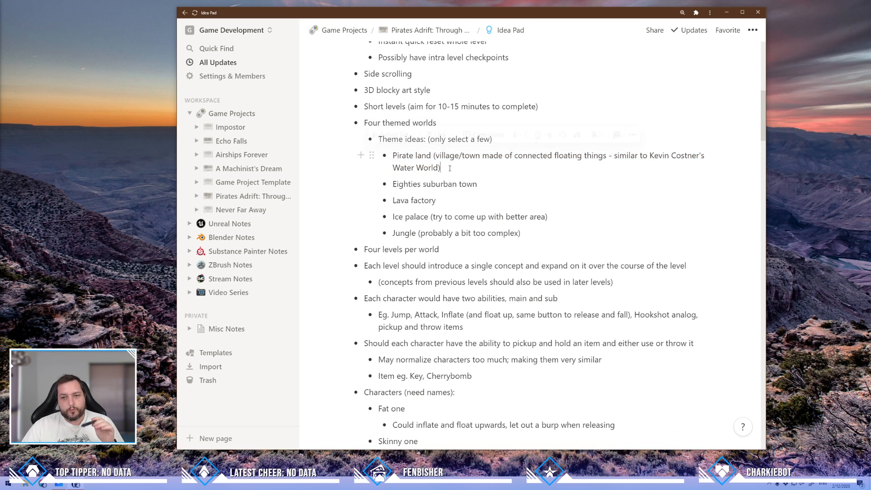
{"action": "left_click_drag", "start_coordinate": [450, 168], "coordinate": [392, 159]}
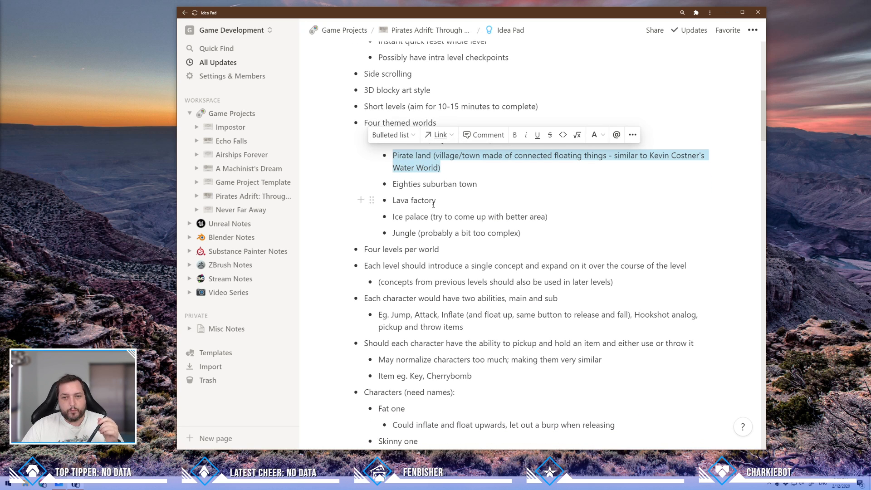
{"action": "left_click", "coordinate": [444, 165]}
{"action": "scroll", "coordinate": [446, 154], "scroll_direction": "down", "scroll_amount": 1}
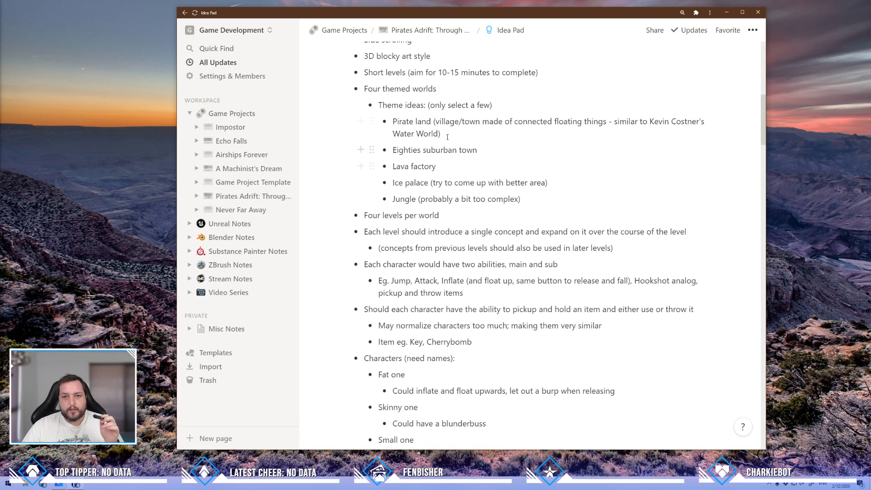
{"action": "triple_click", "coordinate": [448, 135]}
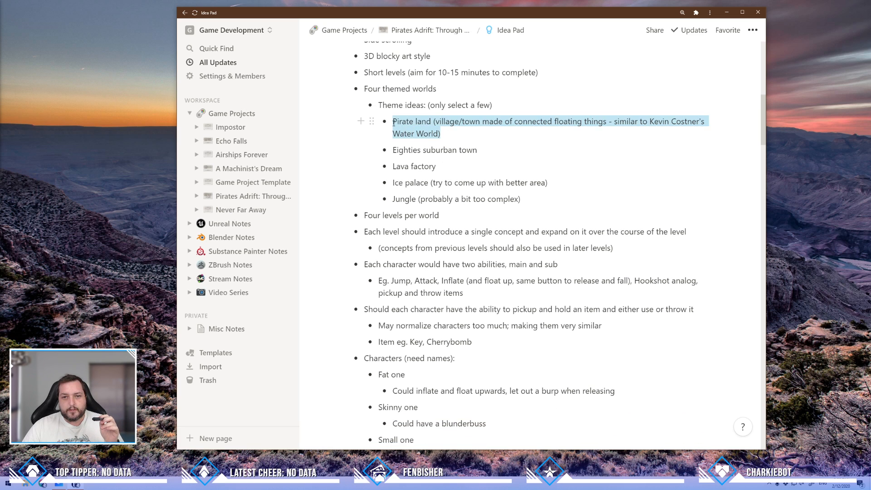
{"action": "left_click", "coordinate": [445, 136]}
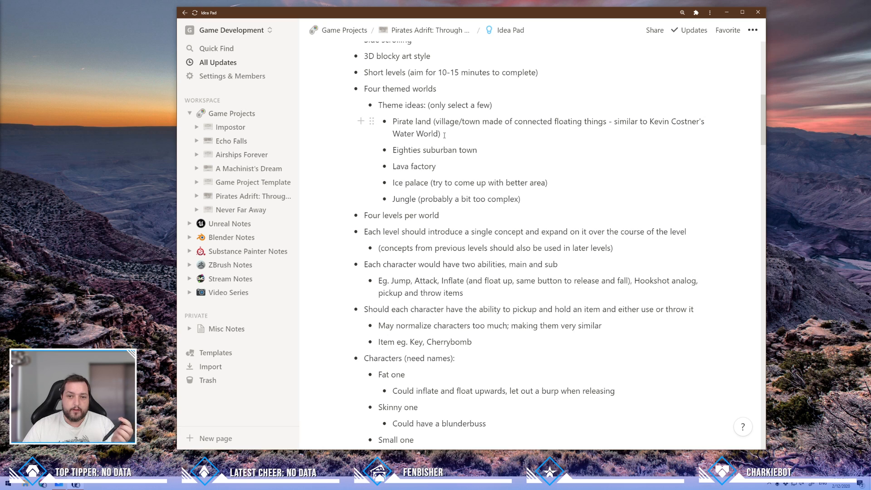
Review the remaining world themes, the four levels per world and the single concept introduced by each level.
{"action": "scroll", "coordinate": [444, 135], "scroll_direction": "down", "scroll_amount": 1}
{"action": "scroll", "coordinate": [445, 133], "scroll_direction": "down", "scroll_amount": 1}
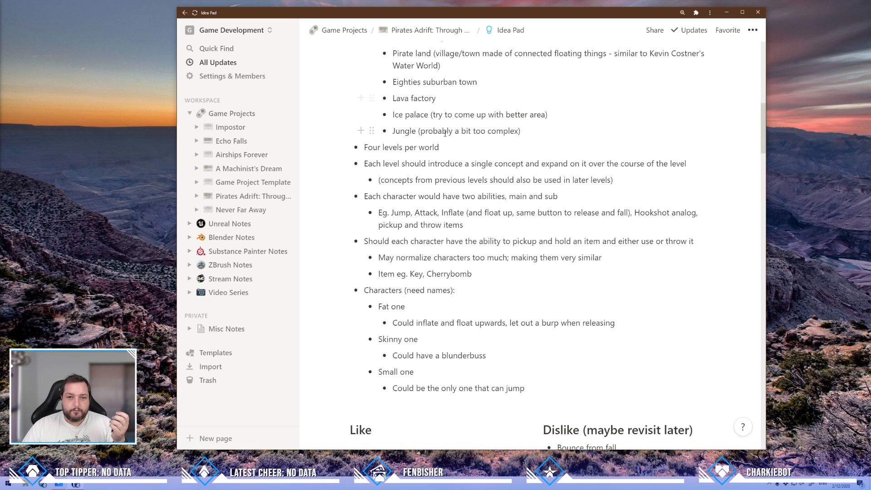
{"action": "scroll", "coordinate": [447, 145], "scroll_direction": "up", "scroll_amount": 2}
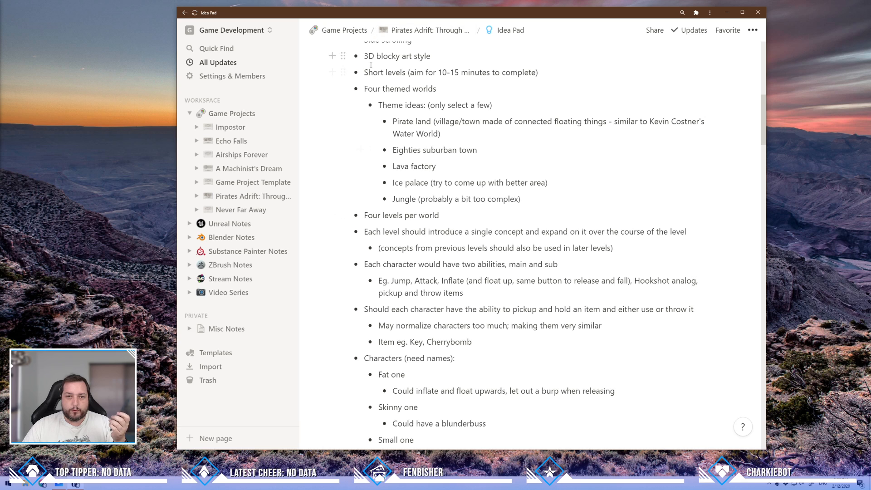
{"action": "scroll", "coordinate": [446, 146], "scroll_direction": "down", "scroll_amount": 1}
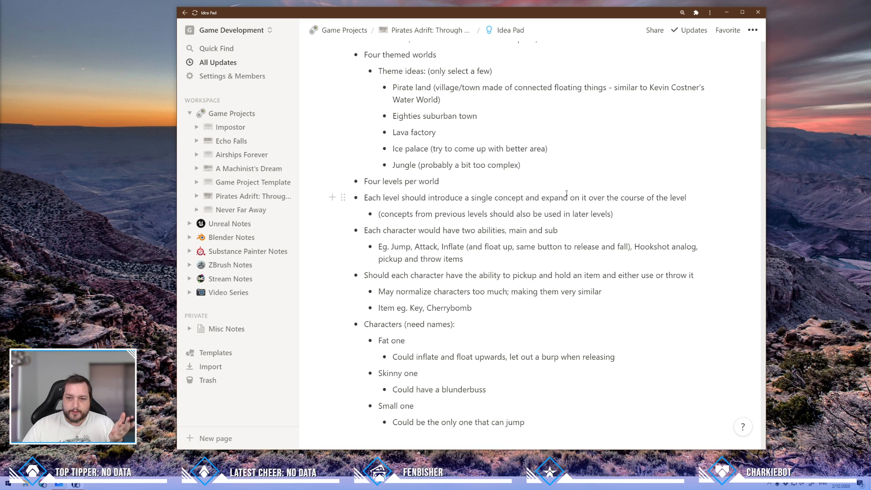
{"action": "scroll", "coordinate": [567, 194], "scroll_direction": "down", "scroll_amount": 2}
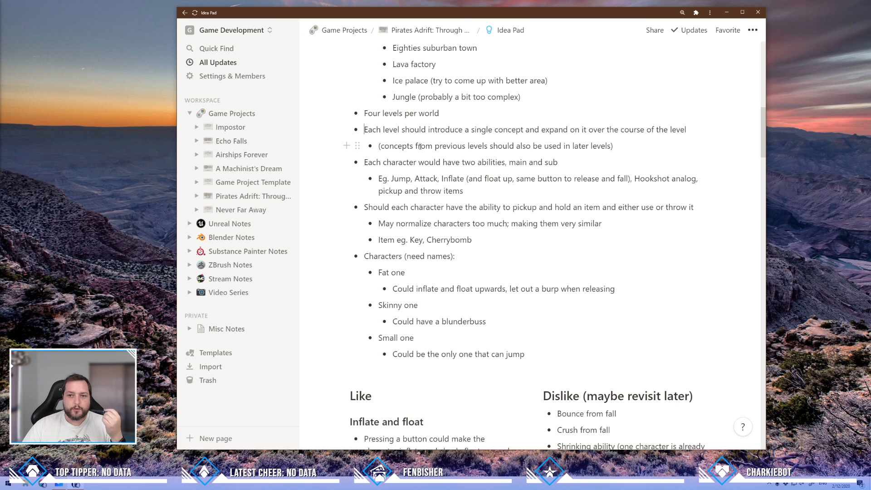
Examine the note on each character's main and sub abilities, including the example abilities listed beneath it.
{"action": "scroll", "coordinate": [420, 146], "scroll_direction": "down", "scroll_amount": 2}
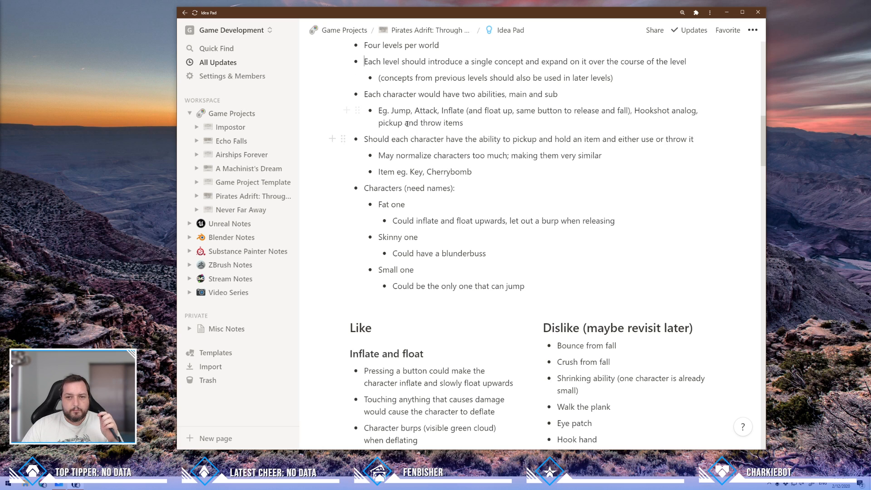
{"action": "left_click_drag", "start_coordinate": [465, 123], "coordinate": [421, 109]}
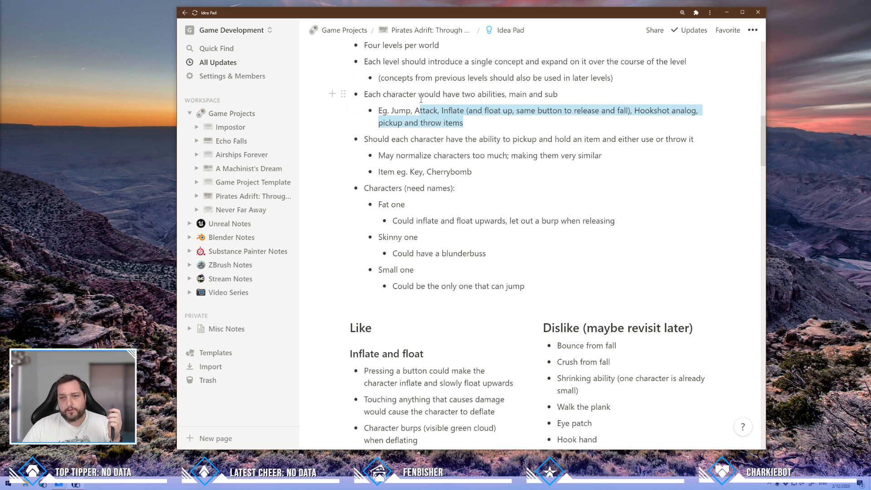
{"action": "left_click", "coordinate": [437, 94]}
{"action": "scroll", "coordinate": [470, 123], "scroll_direction": "down", "scroll_amount": 1}
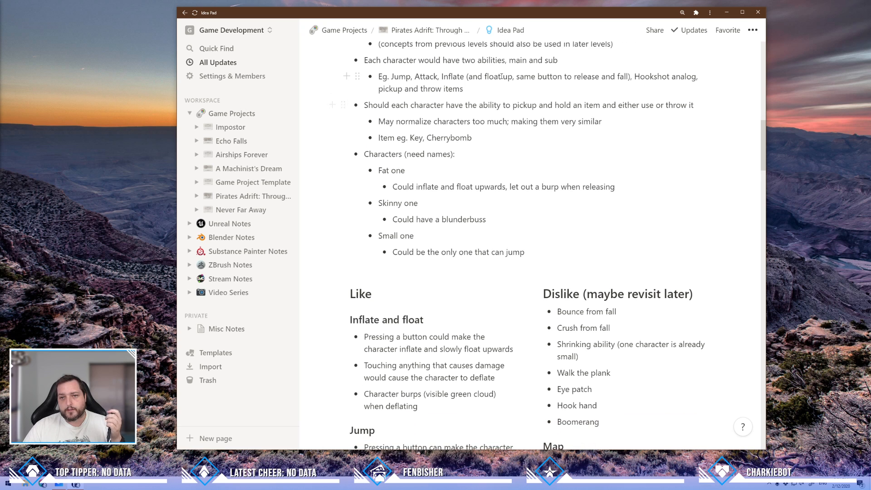
Review the item pickup and throw question and the ideas for the fat, skinny and small characters.
{"action": "scroll", "coordinate": [358, 92], "scroll_direction": "down", "scroll_amount": 1}
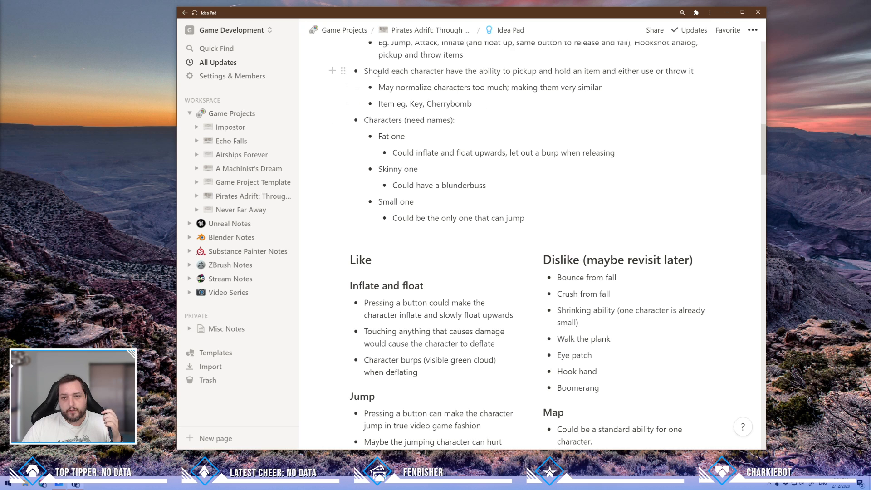
{"action": "left_click_drag", "start_coordinate": [378, 74], "coordinate": [490, 103]}
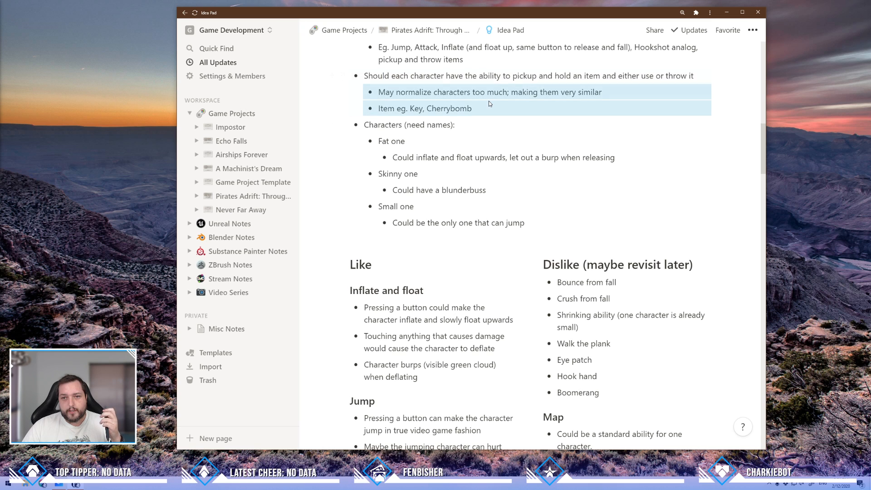
{"action": "left_click", "coordinate": [491, 129]}
{"action": "scroll", "coordinate": [393, 164], "scroll_direction": "down", "scroll_amount": 1}
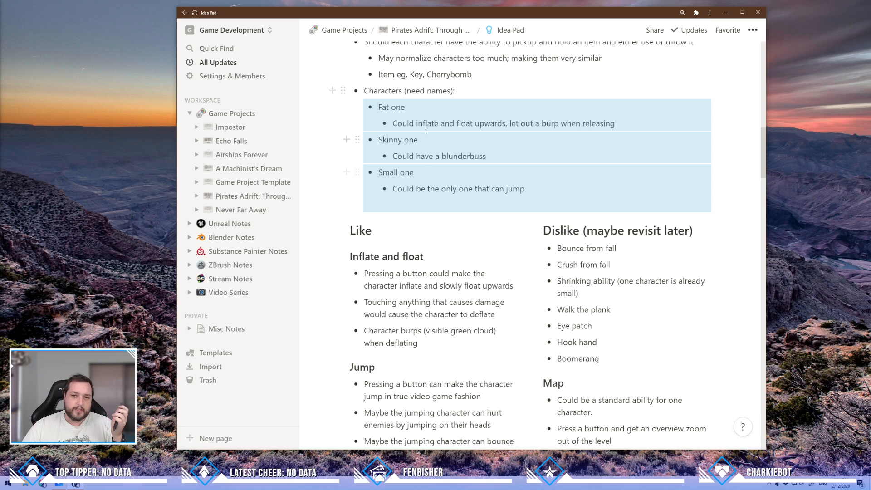
{"action": "left_click", "coordinate": [422, 109]}
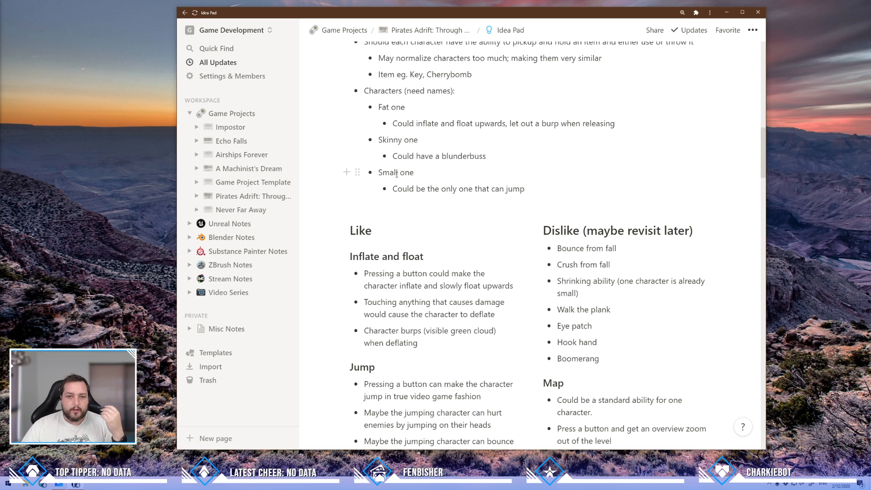
Examine the Like and Dislike lists of ability ideas, including Inflate and float, Jump, Blunderbuss and Map.
{"action": "scroll", "coordinate": [396, 175], "scroll_direction": "down", "scroll_amount": 3}
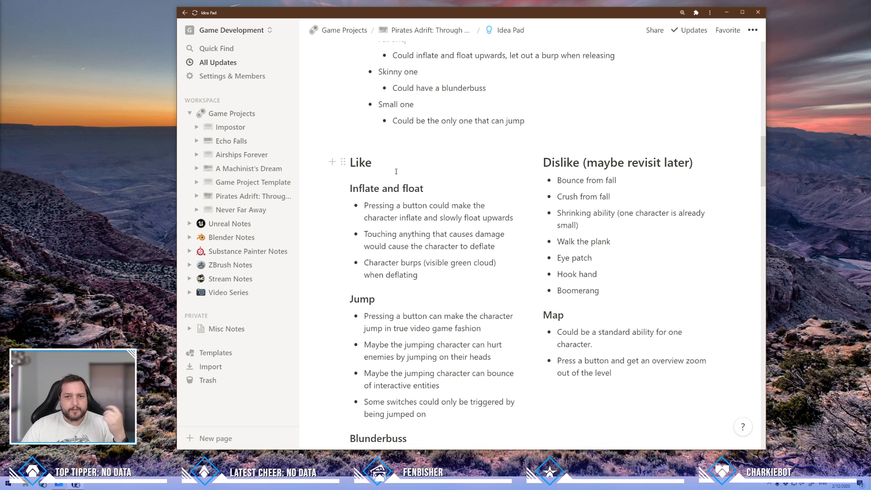
{"action": "scroll", "coordinate": [396, 167], "scroll_direction": "up", "scroll_amount": 1}
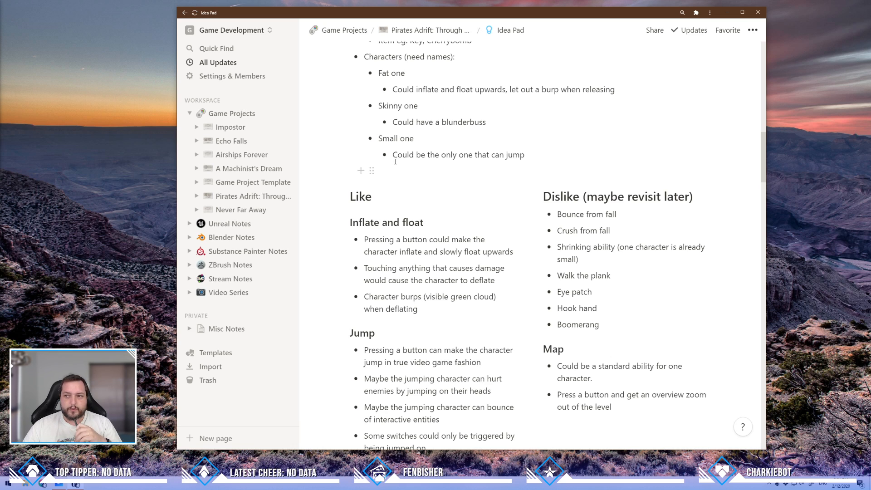
{"action": "scroll", "coordinate": [396, 167], "scroll_direction": "down", "scroll_amount": 3}
{"action": "scroll", "coordinate": [412, 187], "scroll_direction": "down", "scroll_amount": 2}
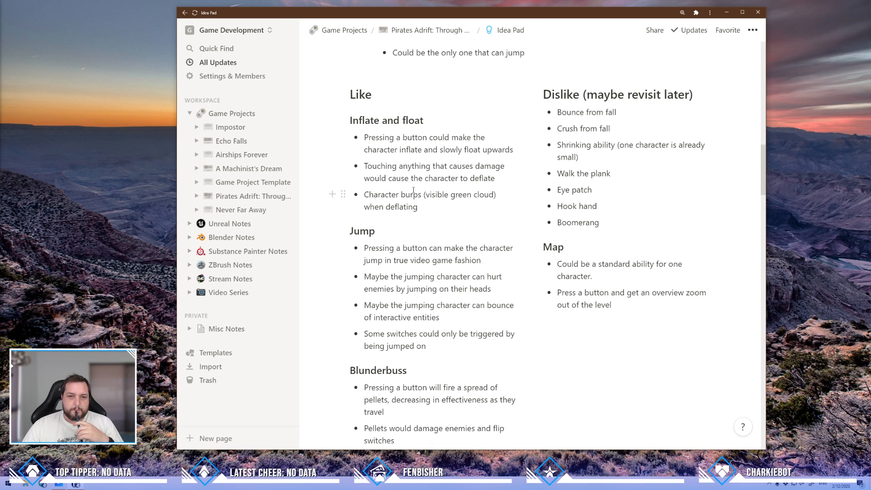
{"action": "scroll", "coordinate": [372, 107], "scroll_direction": "down", "scroll_amount": 2}
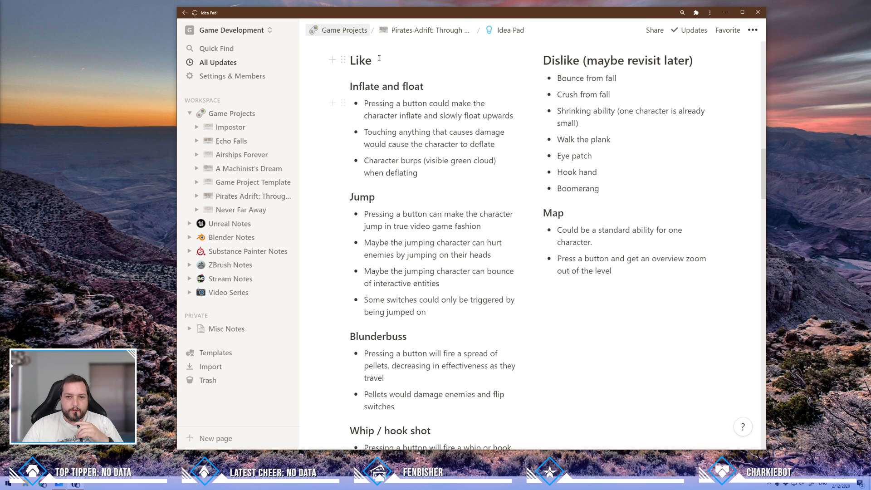
{"action": "scroll", "coordinate": [396, 133], "scroll_direction": "up", "scroll_amount": 2}
{"action": "scroll", "coordinate": [398, 236], "scroll_direction": "down", "scroll_amount": 3}
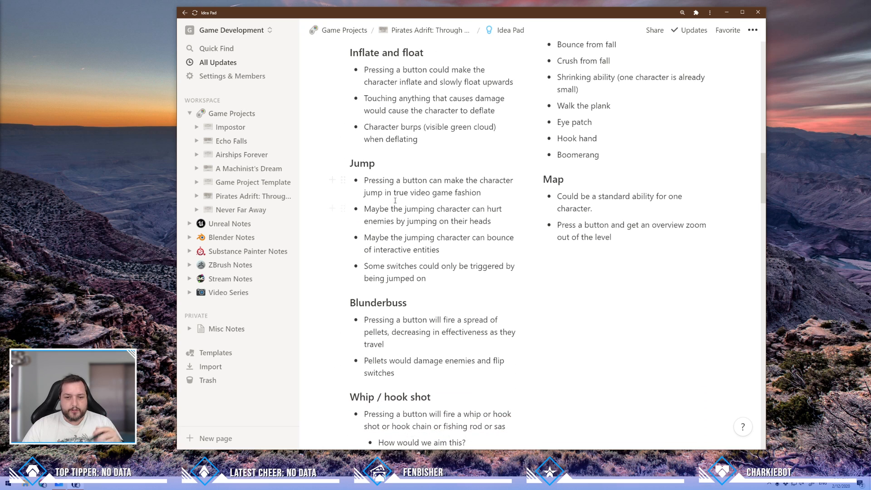
{"action": "scroll", "coordinate": [394, 200], "scroll_direction": "up", "scroll_amount": 3}
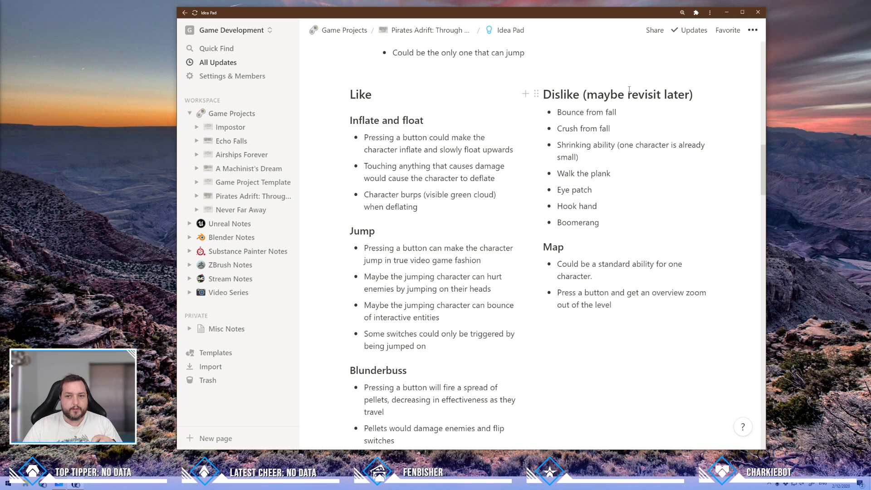
{"action": "scroll", "coordinate": [369, 194], "scroll_direction": "down", "scroll_amount": 3}
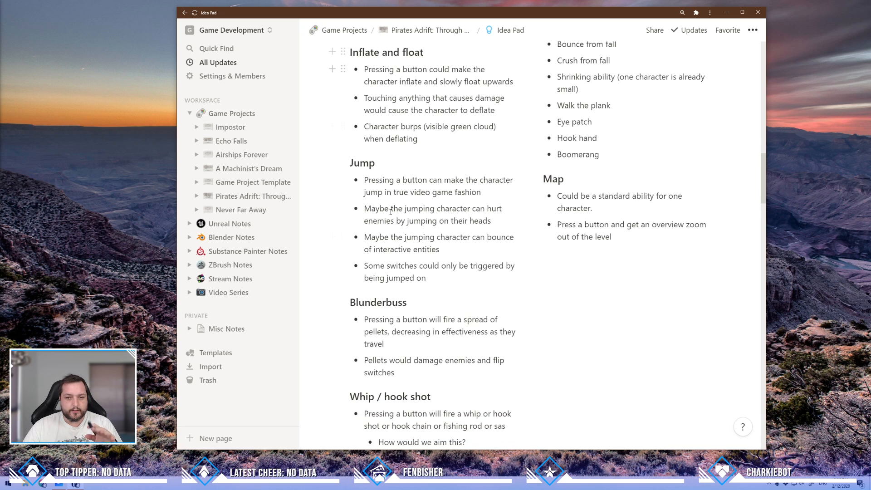
Review the liked ability and item ideas from Inflate and float, Jump and Blunderbuss down to Crates, Cannons and Sails.
{"action": "scroll", "coordinate": [368, 181], "scroll_direction": "up", "scroll_amount": 1}
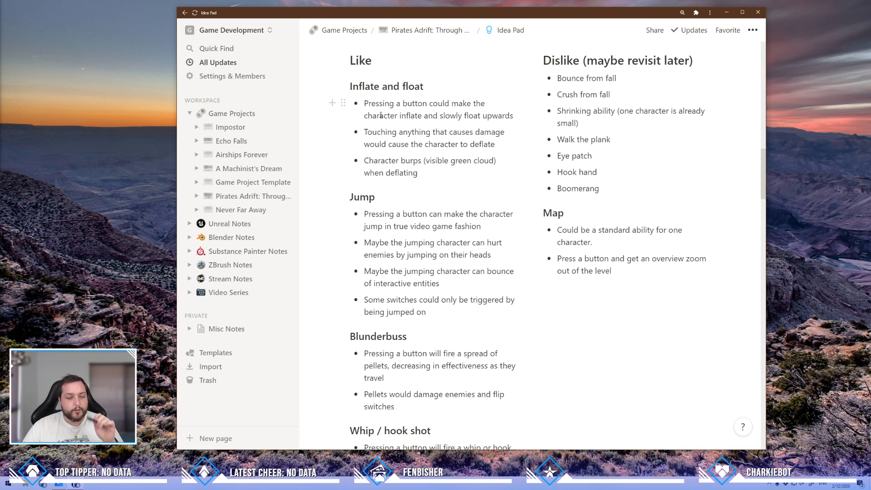
{"action": "scroll", "coordinate": [410, 137], "scroll_direction": "down", "scroll_amount": 2}
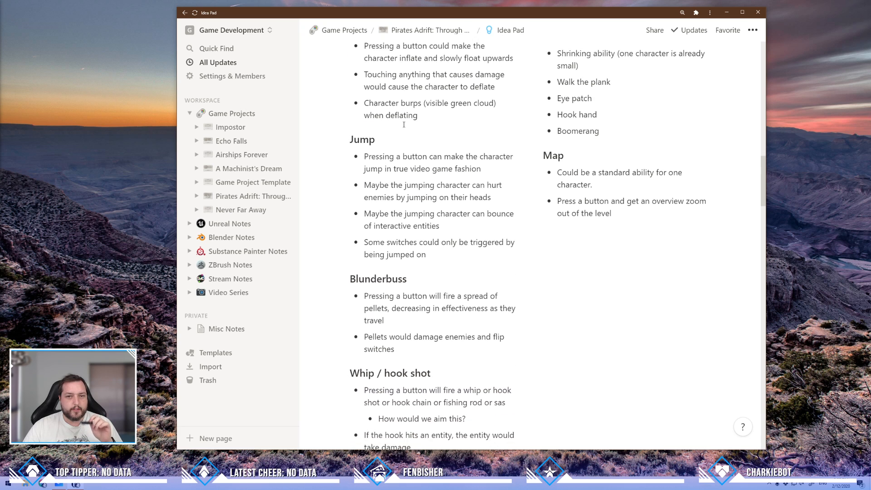
{"action": "scroll", "coordinate": [412, 139], "scroll_direction": "down", "scroll_amount": 1}
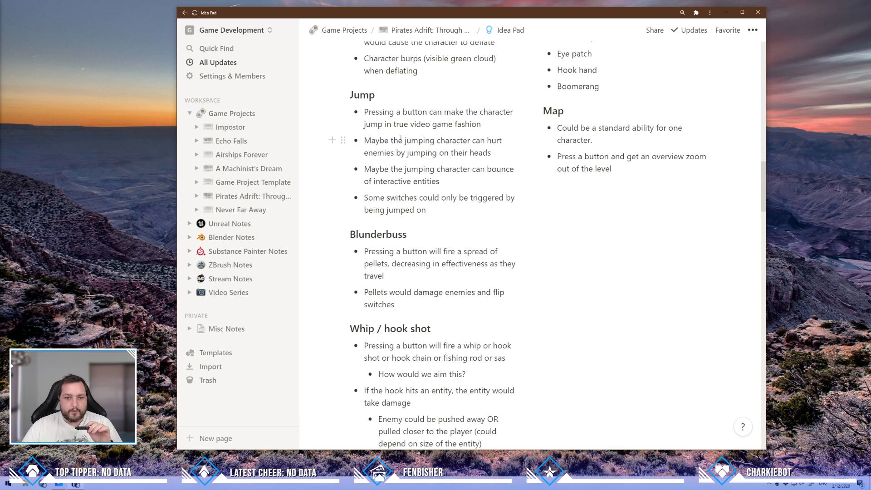
{"action": "scroll", "coordinate": [397, 132], "scroll_direction": "down", "scroll_amount": 1}
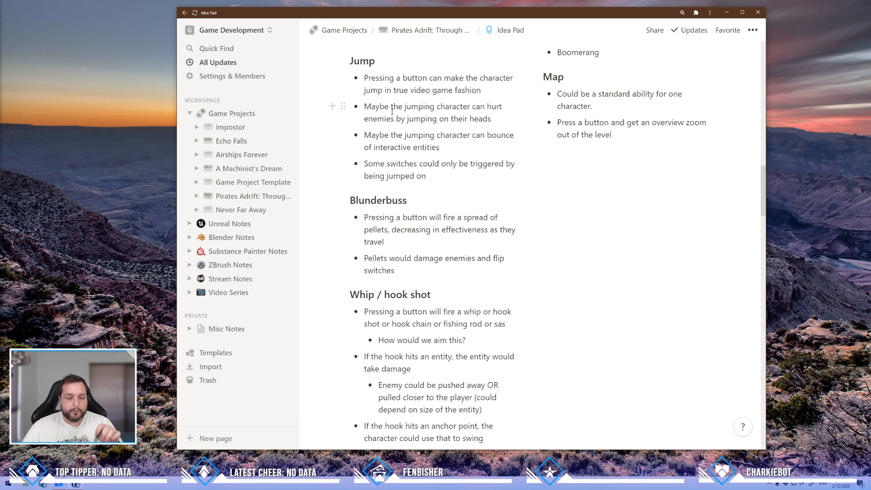
{"action": "scroll", "coordinate": [408, 117], "scroll_direction": "down", "scroll_amount": 1}
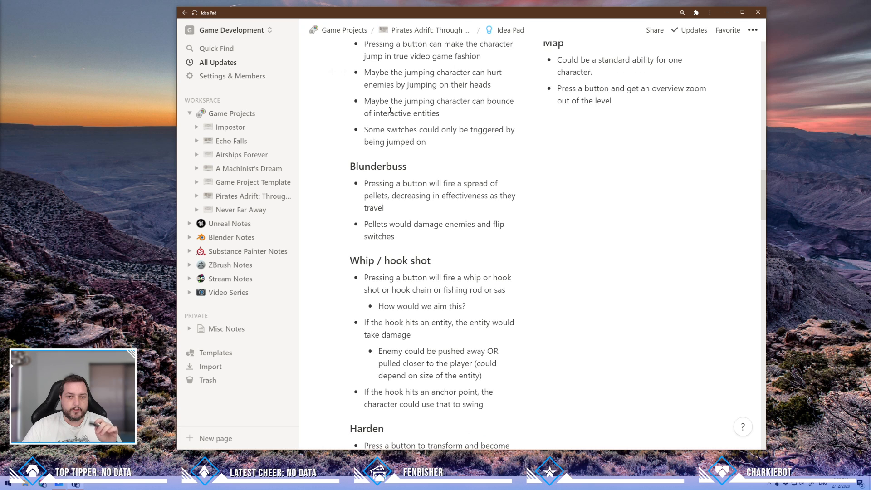
{"action": "scroll", "coordinate": [428, 123], "scroll_direction": "down", "scroll_amount": 15}
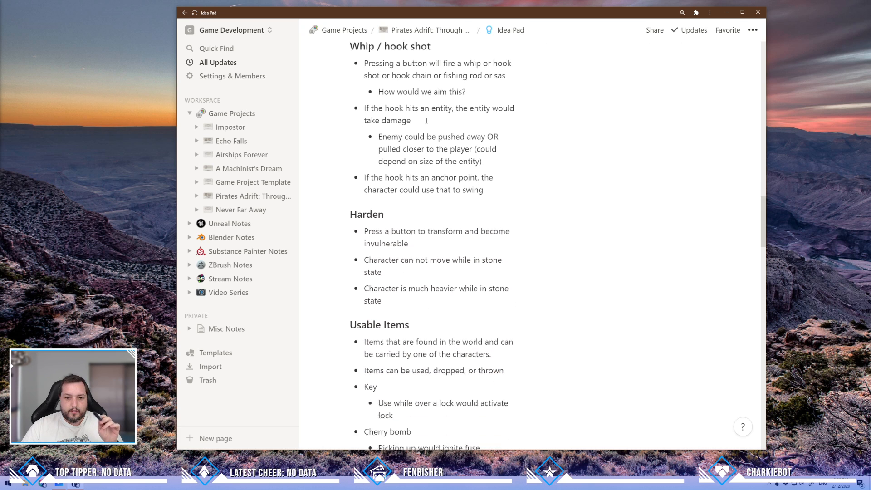
{"action": "scroll", "coordinate": [426, 120], "scroll_direction": "down", "scroll_amount": 16}
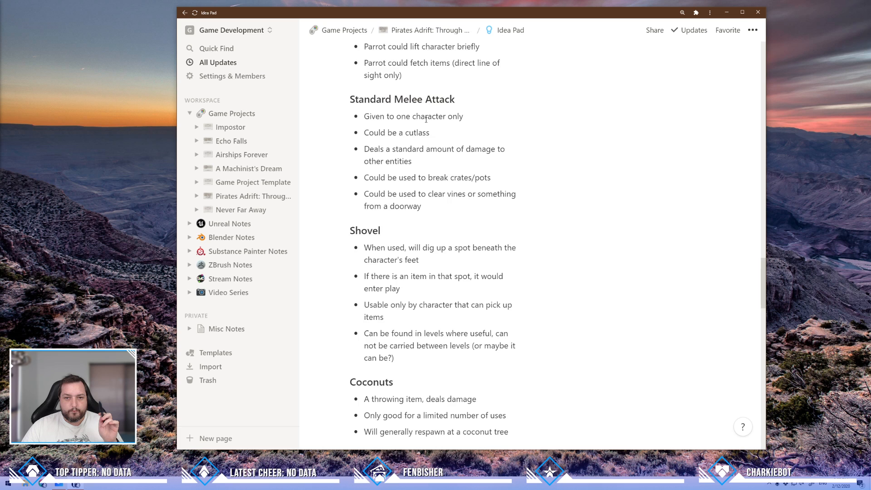
{"action": "scroll", "coordinate": [426, 119], "scroll_direction": "down", "scroll_amount": 10}
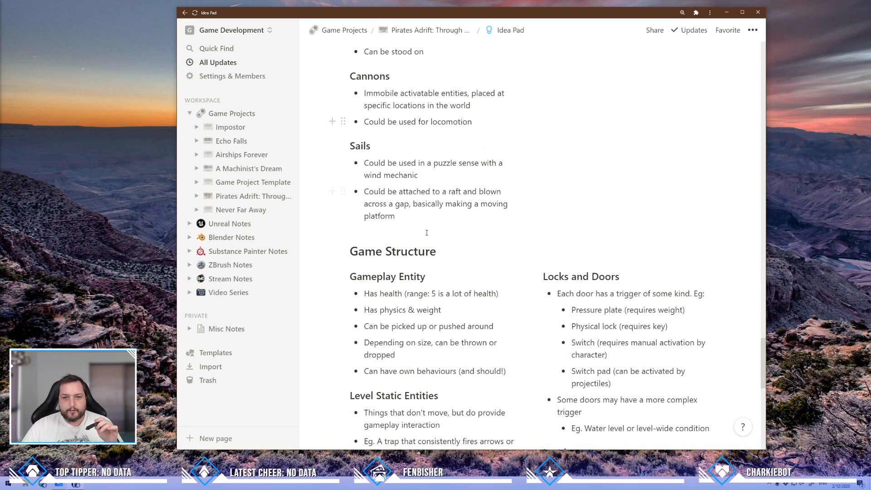
{"action": "scroll", "coordinate": [490, 201], "scroll_direction": "down", "scroll_amount": 5}
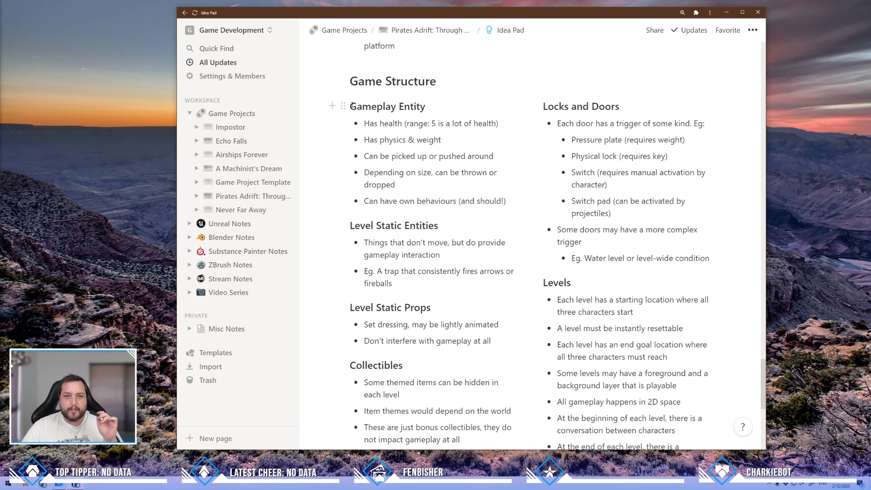
{"action": "scroll", "coordinate": [491, 215], "scroll_direction": "up", "scroll_amount": 11}
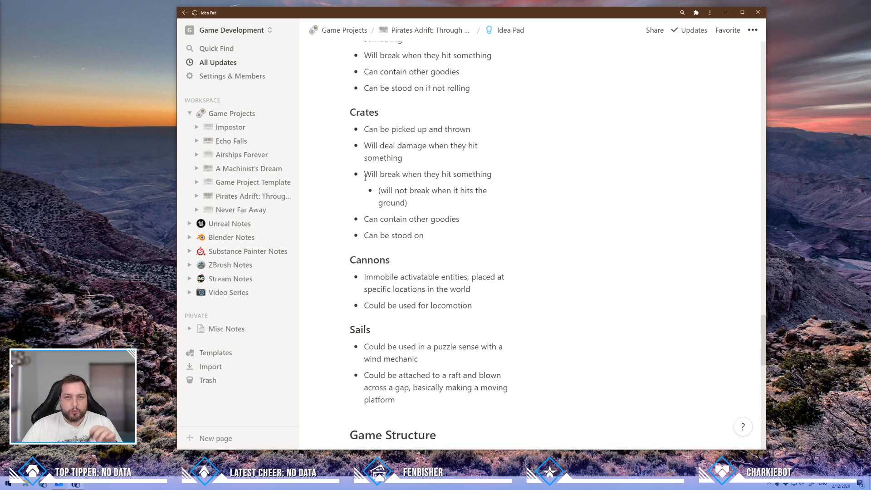
Examine the Game Structure notes on gameplay entities, static entities and props, collectibles, characters, locks and doors, levels and worlds.
{"action": "scroll", "coordinate": [453, 152], "scroll_direction": "down", "scroll_amount": 11}
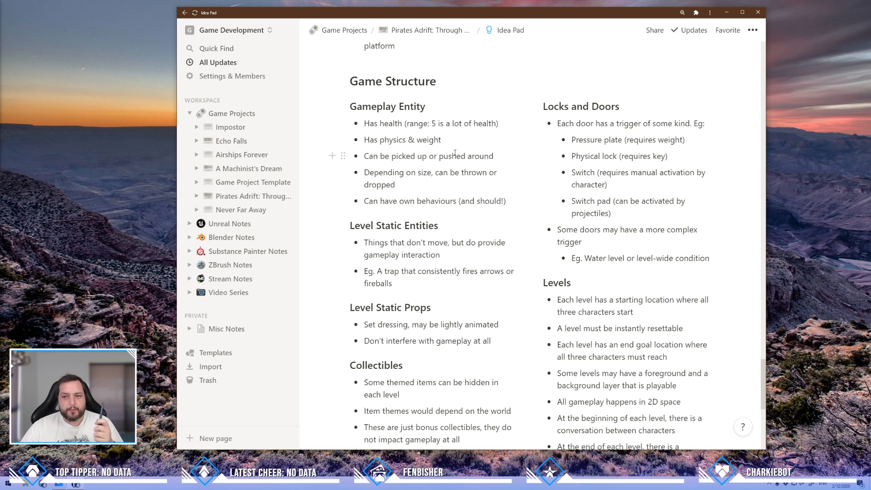
{"action": "scroll", "coordinate": [455, 153], "scroll_direction": "down", "scroll_amount": 1}
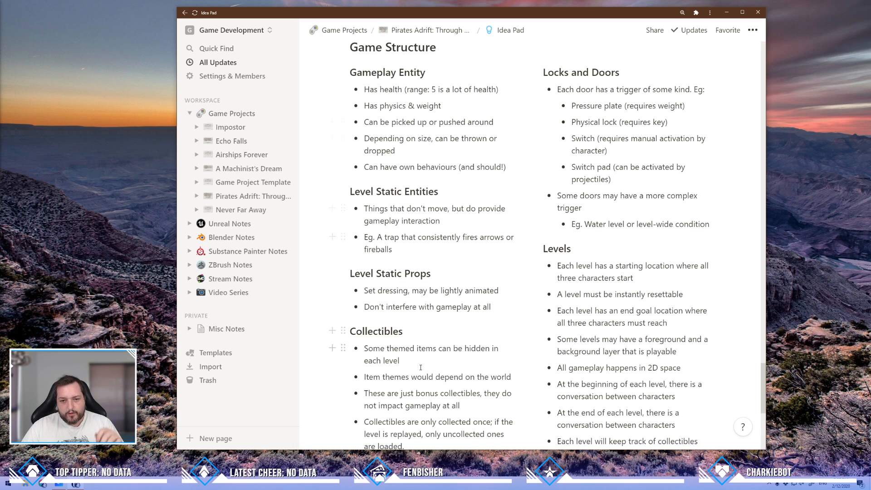
{"action": "scroll", "coordinate": [420, 368], "scroll_direction": "down", "scroll_amount": 1}
{"action": "scroll", "coordinate": [500, 227], "scroll_direction": "up", "scroll_amount": 1}
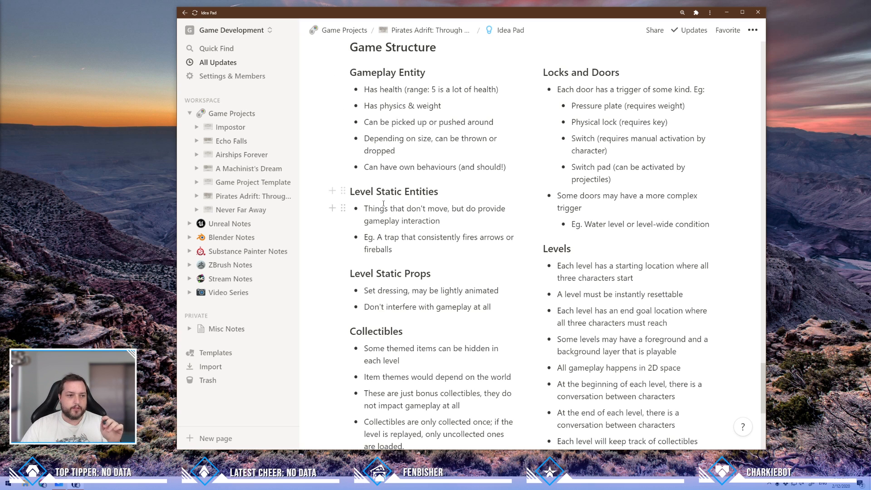
{"action": "scroll", "coordinate": [448, 167], "scroll_direction": "down", "scroll_amount": 2}
{"action": "scroll", "coordinate": [448, 167], "scroll_direction": "down", "scroll_amount": 2}
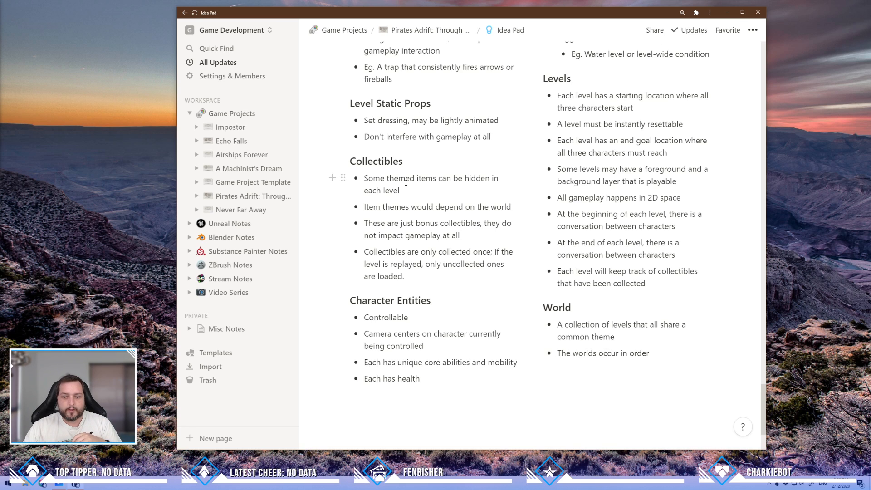
{"action": "scroll", "coordinate": [430, 185], "scroll_direction": "down", "scroll_amount": 3}
Recheck the general concept notes at the start of the Idea Pad, through the world themes and character ideas.
{"action": "scroll", "coordinate": [429, 185], "scroll_direction": "up", "scroll_amount": 8}
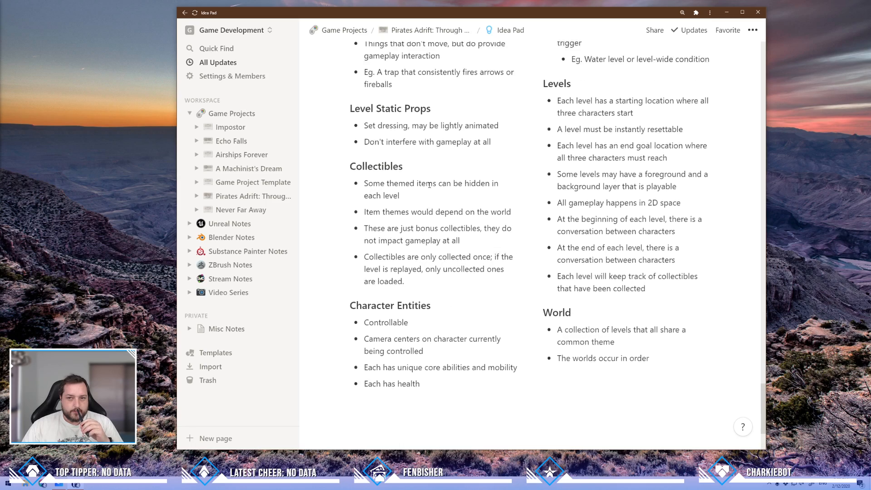
{"action": "scroll", "coordinate": [430, 185], "scroll_direction": "up", "scroll_amount": 20}
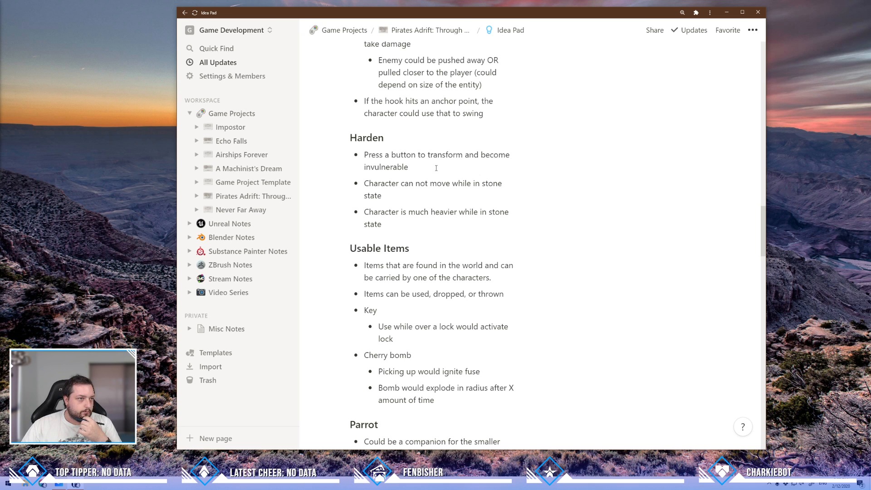
{"action": "scroll", "coordinate": [569, 192], "scroll_direction": "up", "scroll_amount": 15}
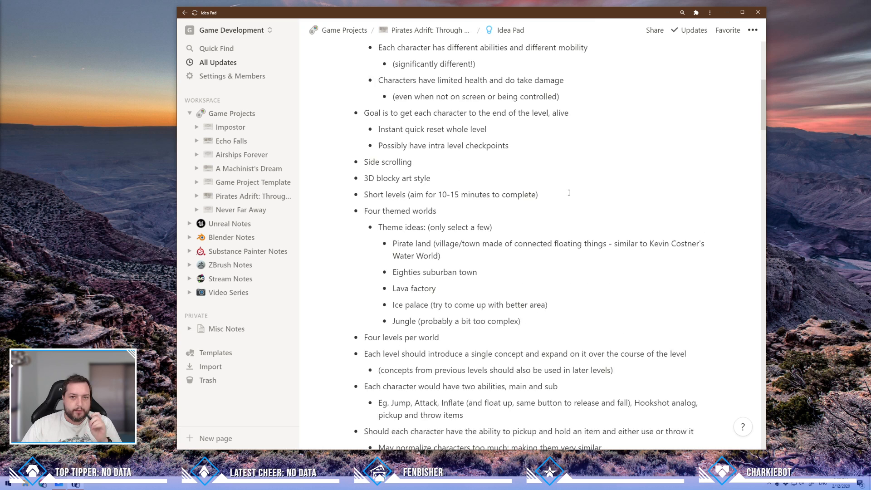
{"action": "scroll", "coordinate": [569, 193], "scroll_direction": "up", "scroll_amount": 7}
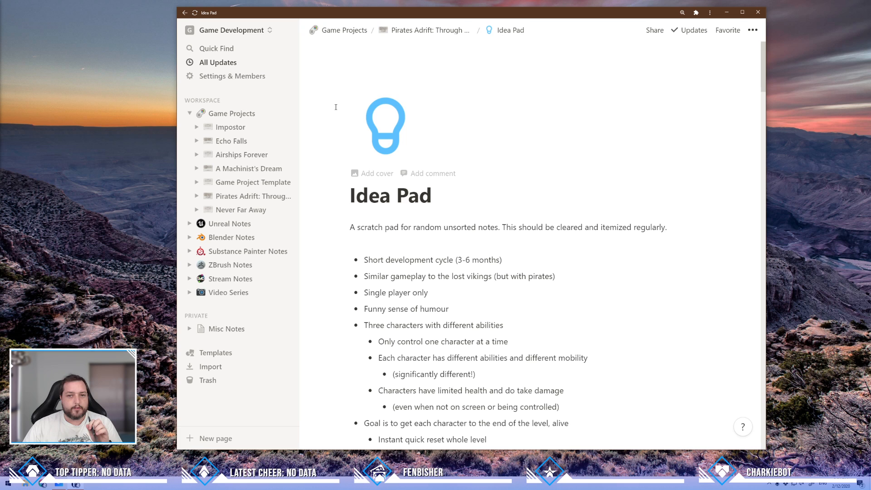
{"action": "scroll", "coordinate": [549, 172], "scroll_direction": "down", "scroll_amount": 8}
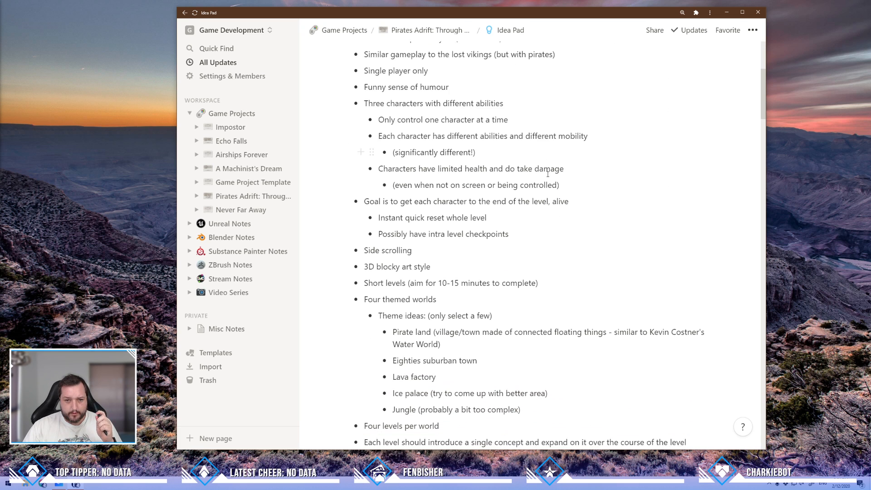
{"action": "scroll", "coordinate": [547, 174], "scroll_direction": "down", "scroll_amount": 6}
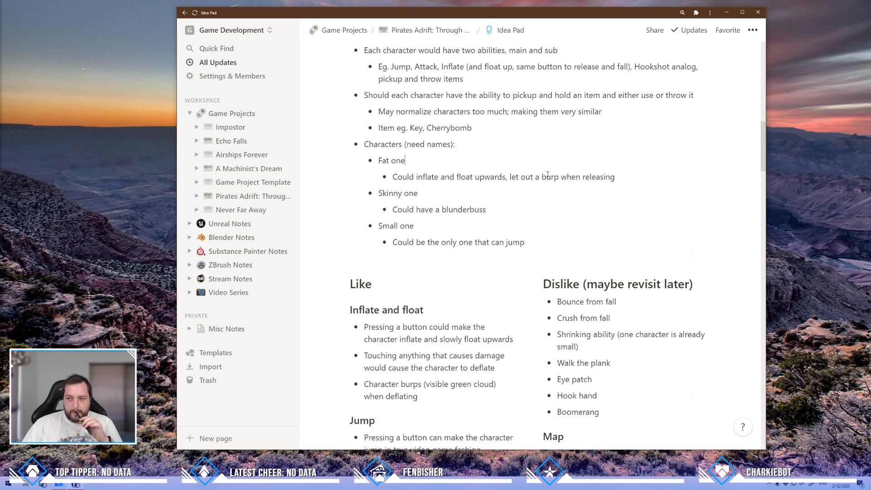
{"action": "scroll", "coordinate": [542, 196], "scroll_direction": "up", "scroll_amount": 14}
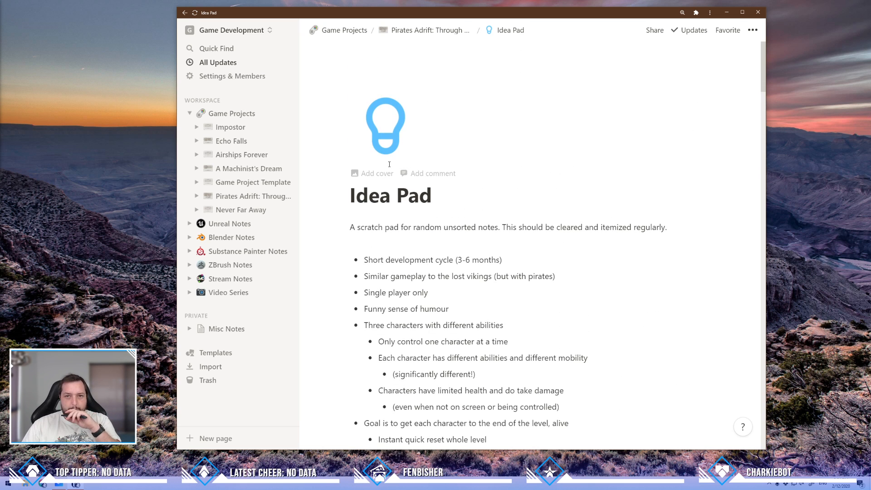
Add a top-level heading reading "Technology" at the end of the Idea Pad, below the Game Structure notes.
{"action": "scroll", "coordinate": [454, 177], "scroll_direction": "down", "scroll_amount": 20}
{"action": "scroll", "coordinate": [461, 173], "scroll_direction": "down", "scroll_amount": 20}
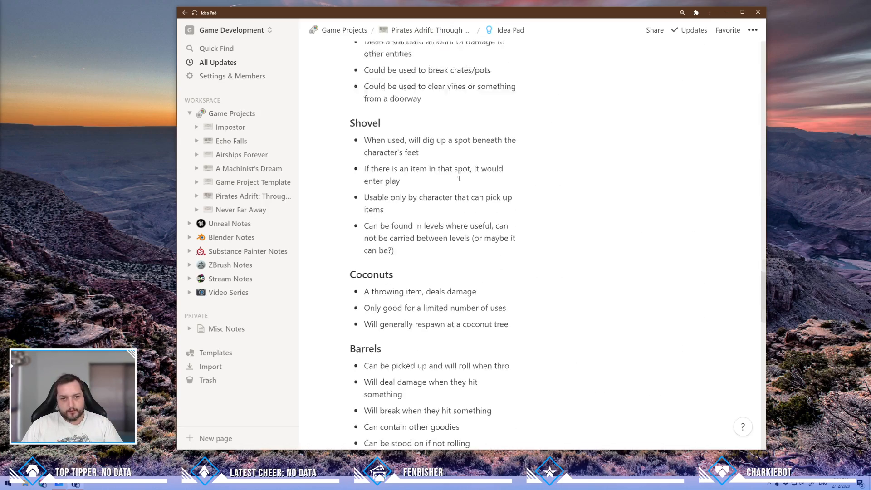
{"action": "left_click", "coordinate": [499, 318]}
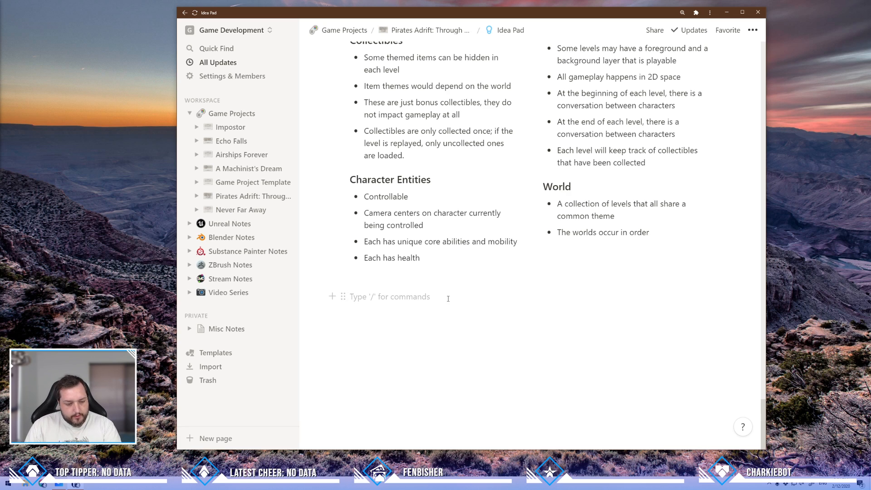
{"action": "type", "text": "#"}
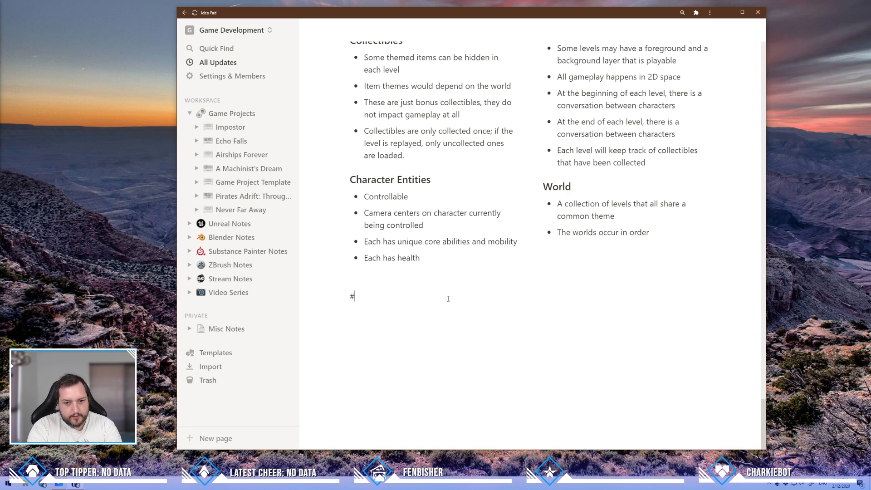
{"action": "type", "text": " Tehc"}
{"action": "key", "text": "BackSpace"}
{"action": "key", "text": "BackSpace"}
{"action": "type", "text": "chnologuy"}
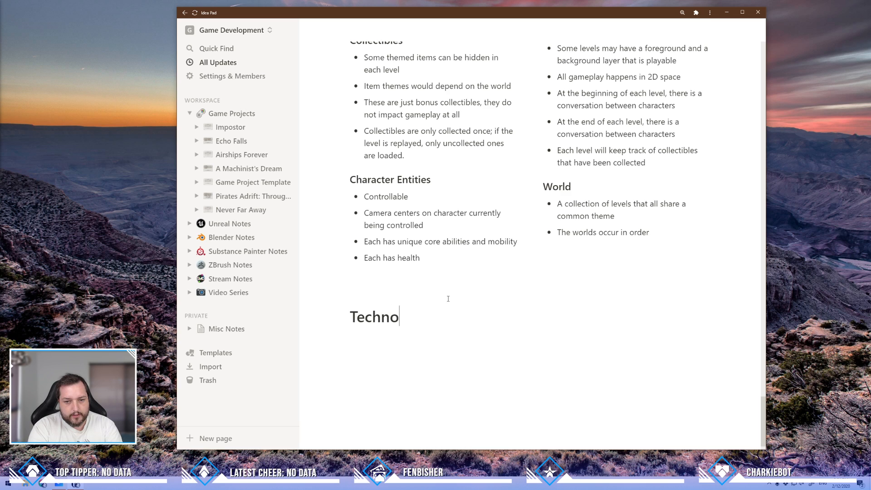
{"action": "key", "text": "BackSpace"}
{"action": "key", "text": "BackSpace"}
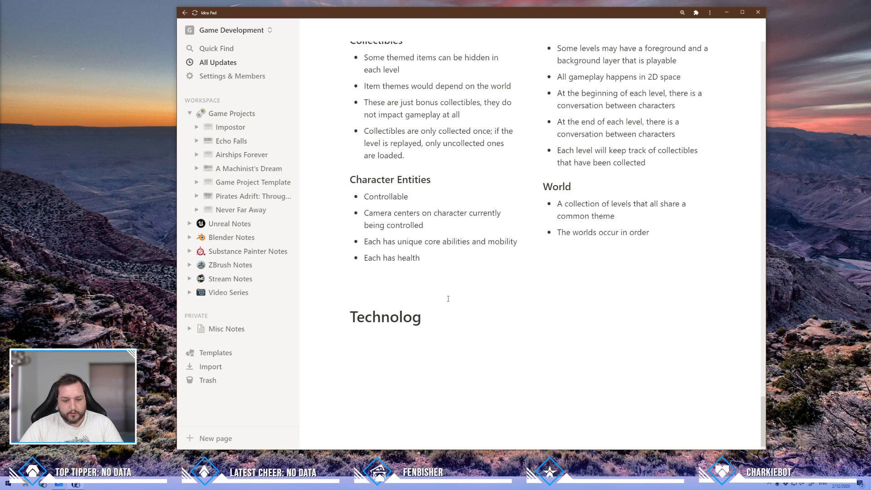
{"action": "type", "text": "y"}
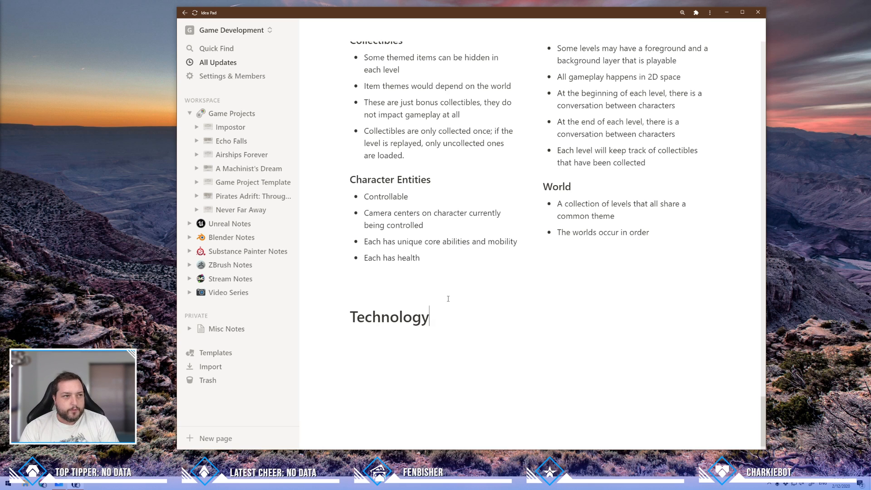
Add another top-level heading reading "Engine Decision" beneath Technology, with a blank line between them.
{"action": "key", "text": "Return"}
{"action": "key", "text": "Return"}
{"action": "type", "text": "#"}
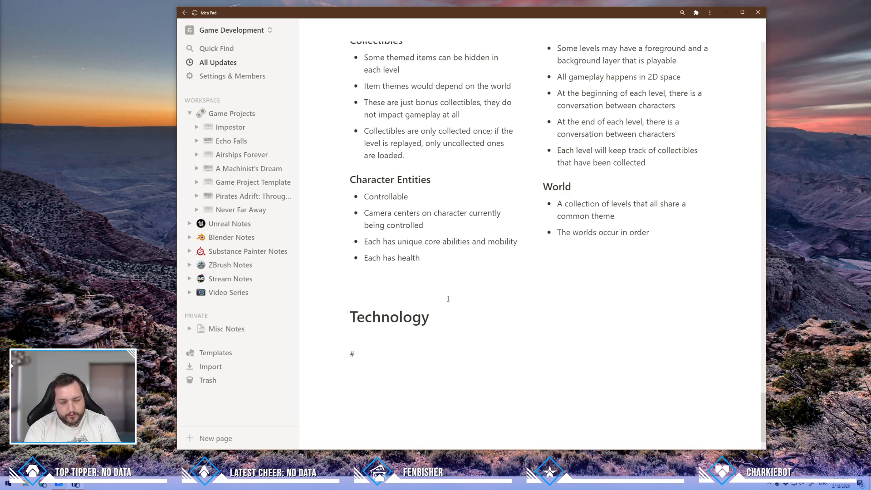
{"action": "type", "text": " Engine "}
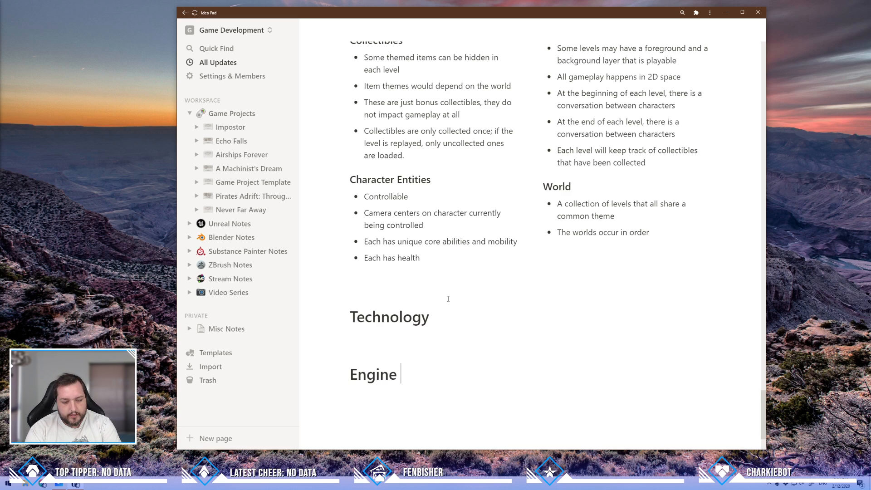
{"action": "type", "text": "Decision"}
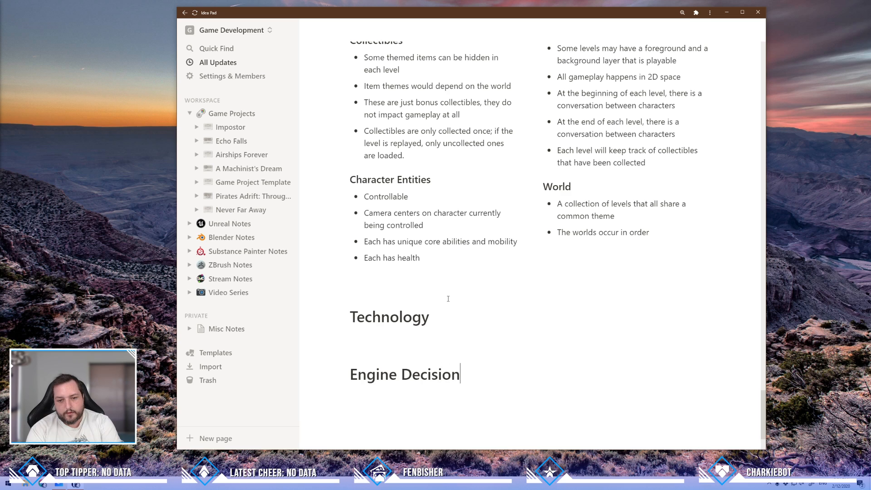
{"action": "key", "text": "Return"}
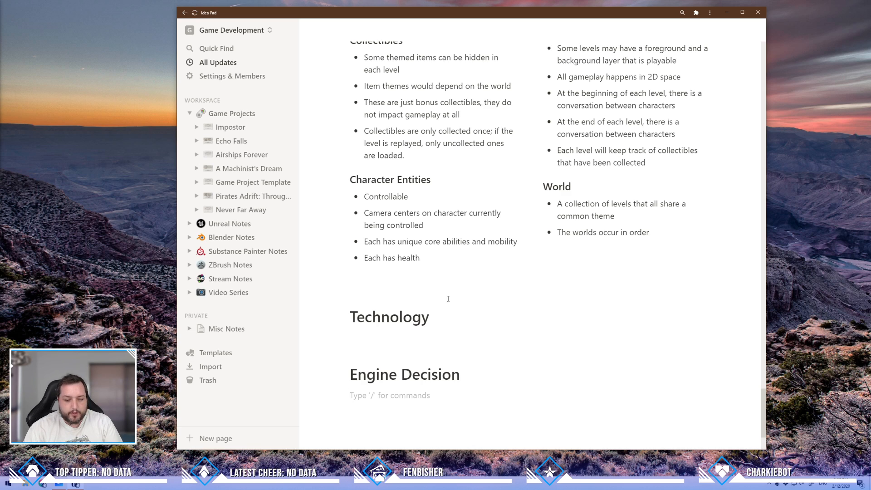
Add a third-level heading reading "Unreal" below Engine Decision, leaving a blank line above it.
{"action": "key", "text": "Return"}
{"action": "type", "text": "#"}
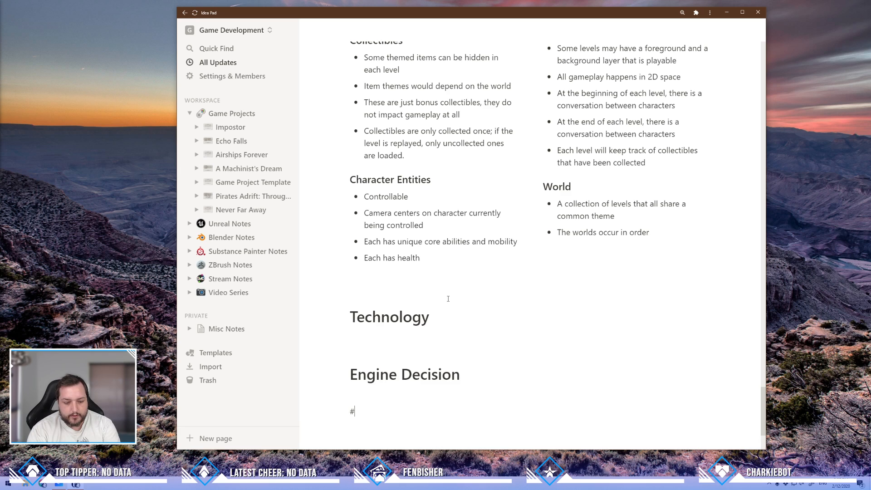
{"action": "key", "text": "BackSpace"}
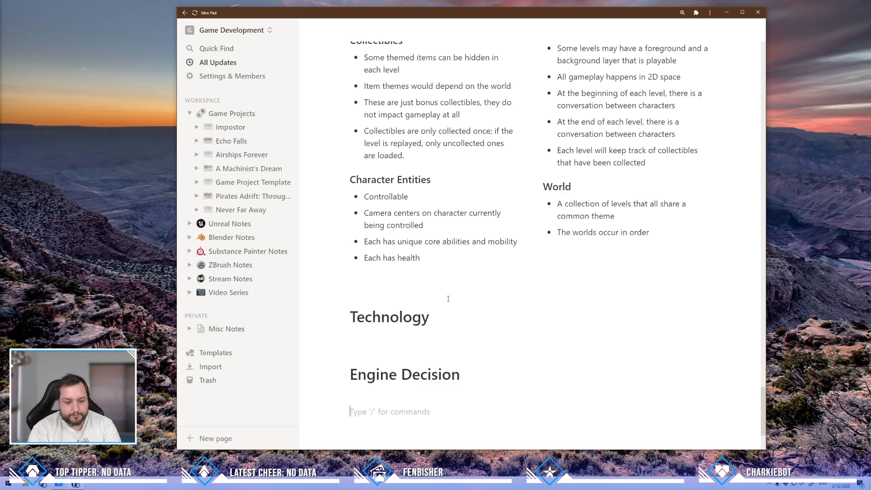
{"action": "type", "text": "### IUnr"}
{"action": "key", "text": "BackSpace"}
{"action": "key", "text": "BackSpace"}
{"action": "key", "text": "BackSpace"}
{"action": "key", "text": "BackSpace"}
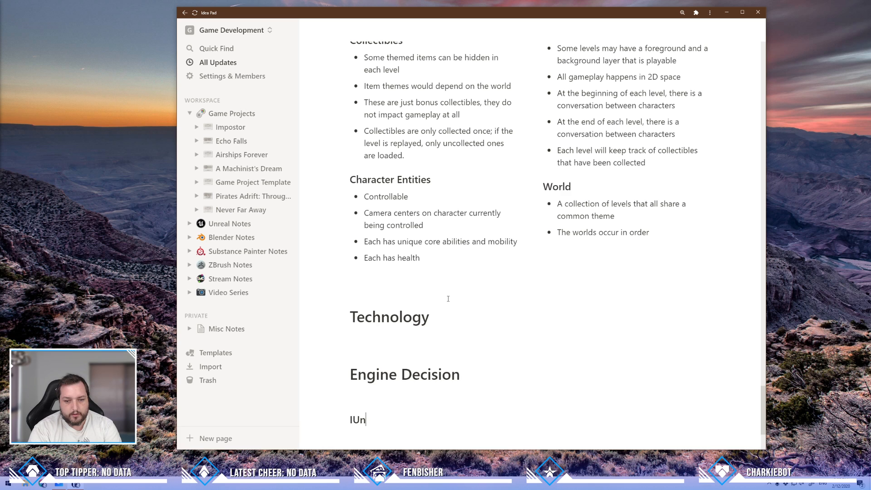
{"action": "type", "text": "Unreal"}
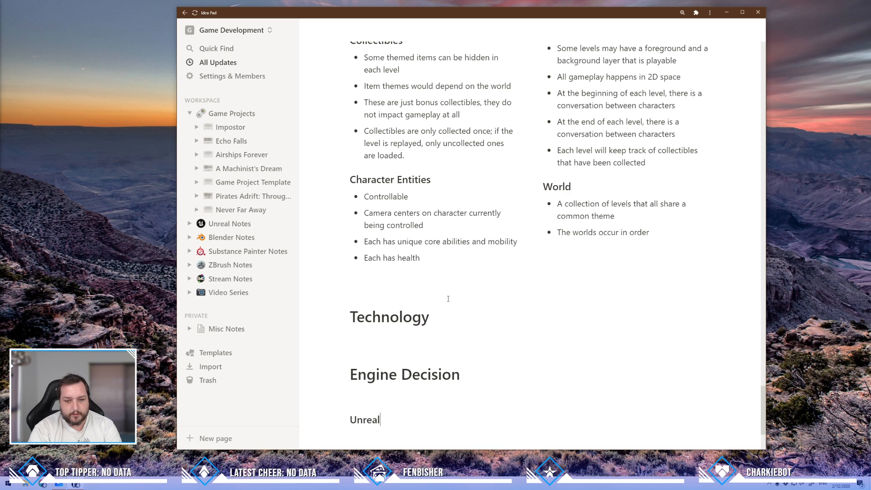
Add a third-level heading reading "Godot" below Unreal and place it in a second column beside the Unreal heading.
{"action": "scroll", "coordinate": [448, 298], "scroll_direction": "down", "scroll_amount": 3}
{"action": "key", "text": "Return"}
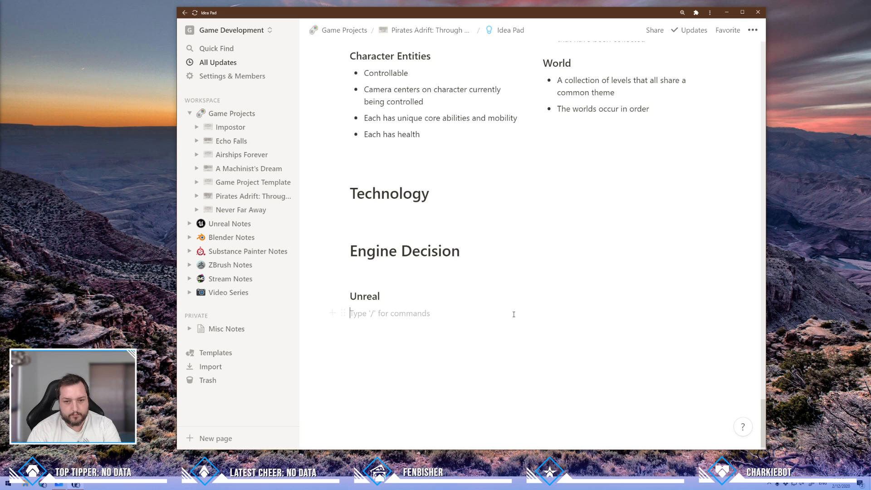
{"action": "type", "text": "### Godot"}
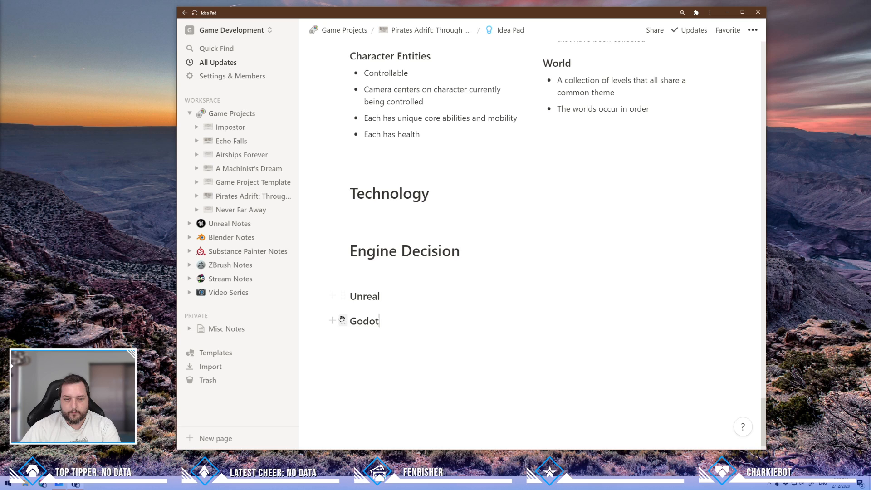
{"action": "left_click_drag", "start_coordinate": [343, 321], "coordinate": [732, 290]}
Add a third-level heading reading "Pros" beneath the Unreal heading in its column.
{"action": "left_click", "coordinate": [391, 314]}
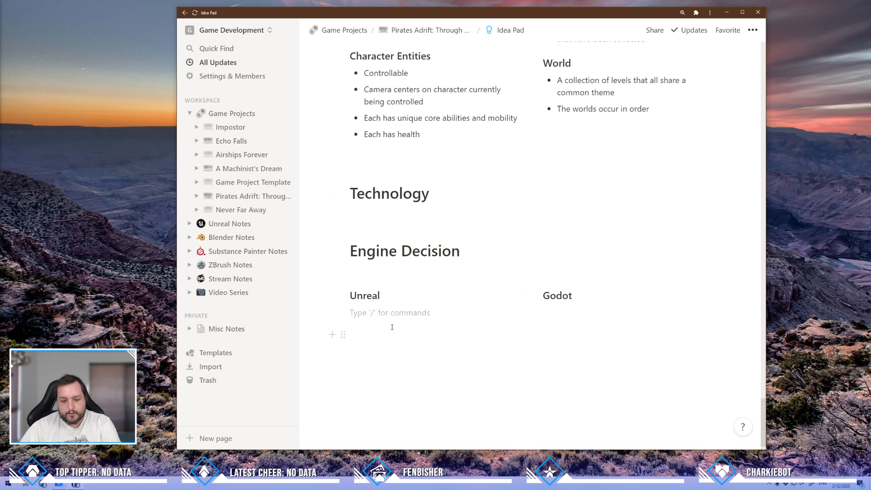
{"action": "type", "text": "###"}
{"action": "type", "text": " Pr"}
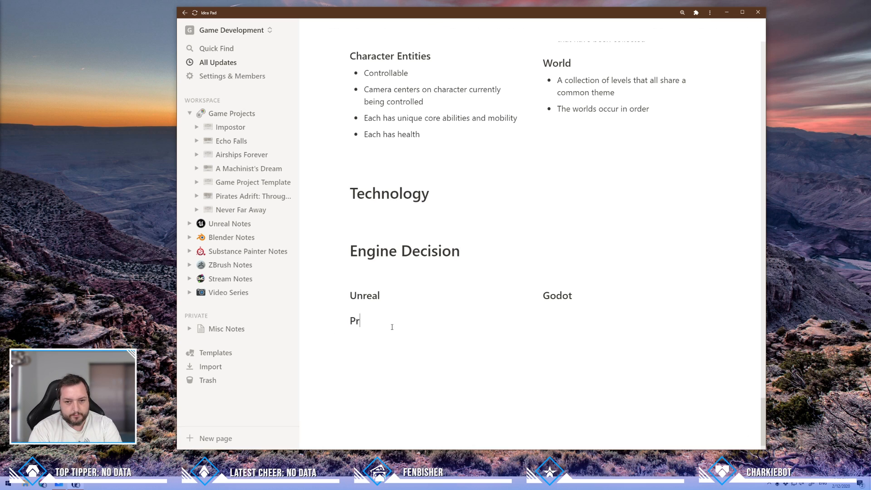
{"action": "key", "text": "BackSpace"}
{"action": "key", "text": "BackSpace"}
{"action": "key", "text": "BackSpace"}
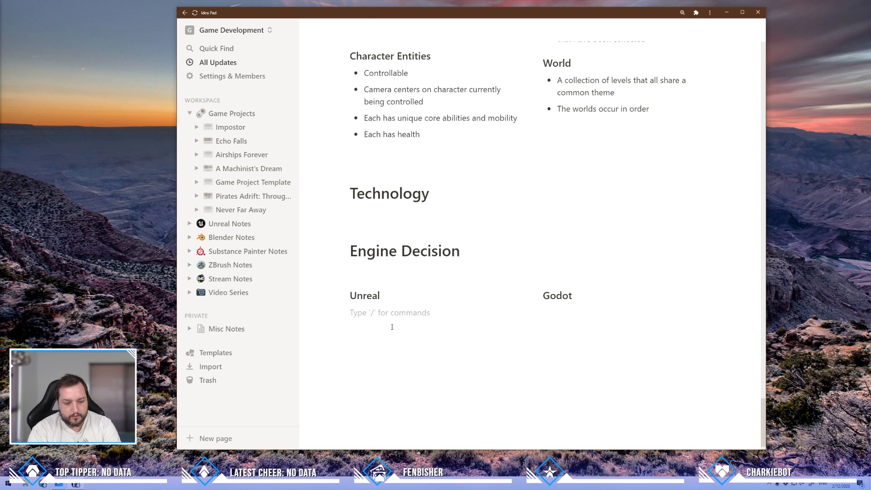
{"action": "type", "text": "####"}
{"action": "key", "text": "BackSpace"}
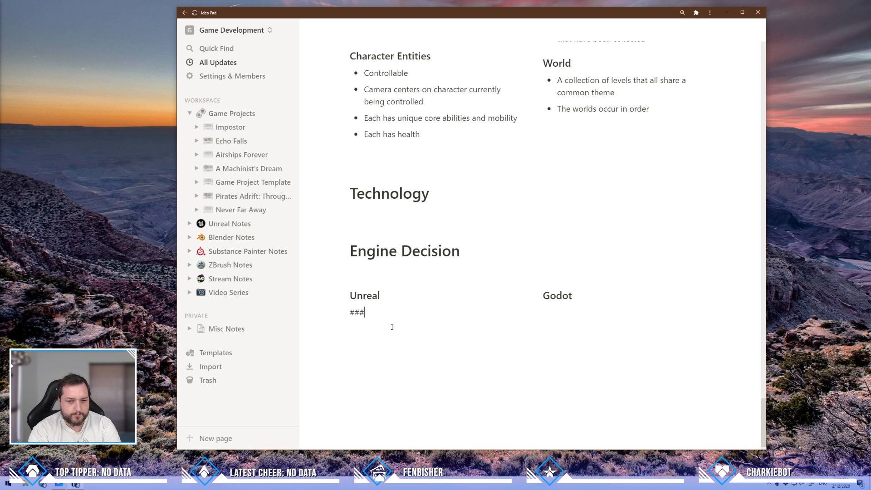
{"action": "type", "text": "Pros"}
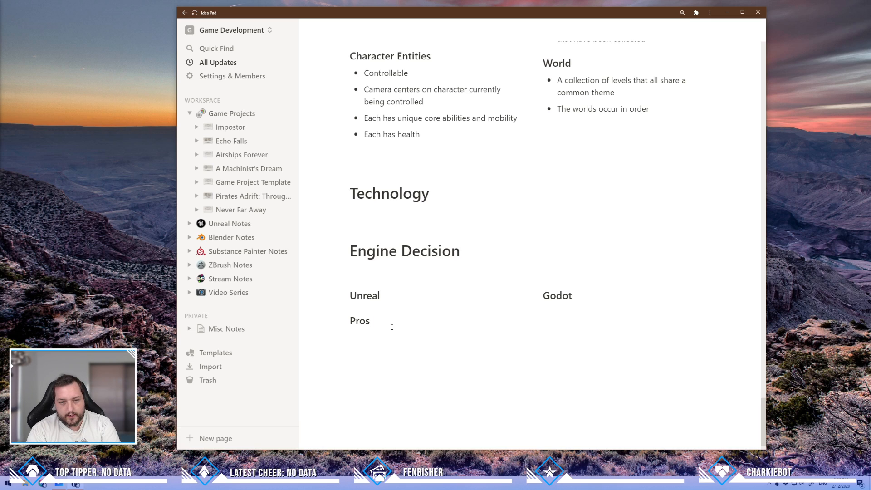
Add a third-level heading reading "Cons" below Pros in the Unreal column.
{"action": "key", "text": "Return"}
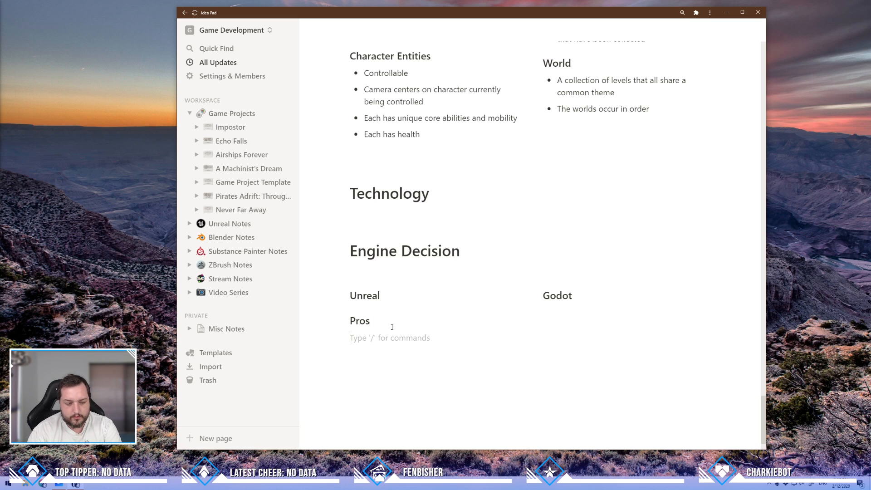
{"action": "type", "text": "### Con"}
{"action": "key", "text": "BackSpace"}
{"action": "key", "text": "BackSpace"}
{"action": "type", "text": "ons"}
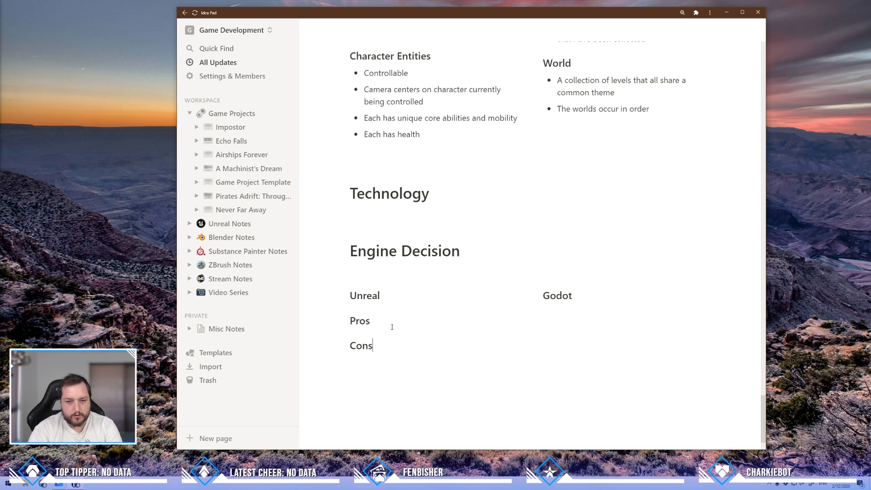
{"action": "left_click_drag", "start_coordinate": [341, 345], "coordinate": [377, 333]}
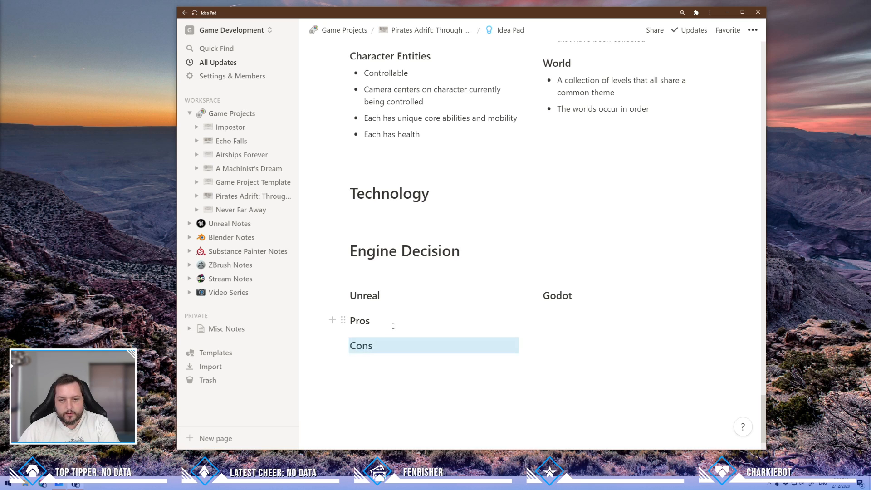
Add a third-level heading reading "Pros" beneath the Godot heading in its column.
{"action": "left_click", "coordinate": [603, 313]}
{"action": "left_click", "coordinate": [603, 313]}
{"action": "type", "text": "#"}
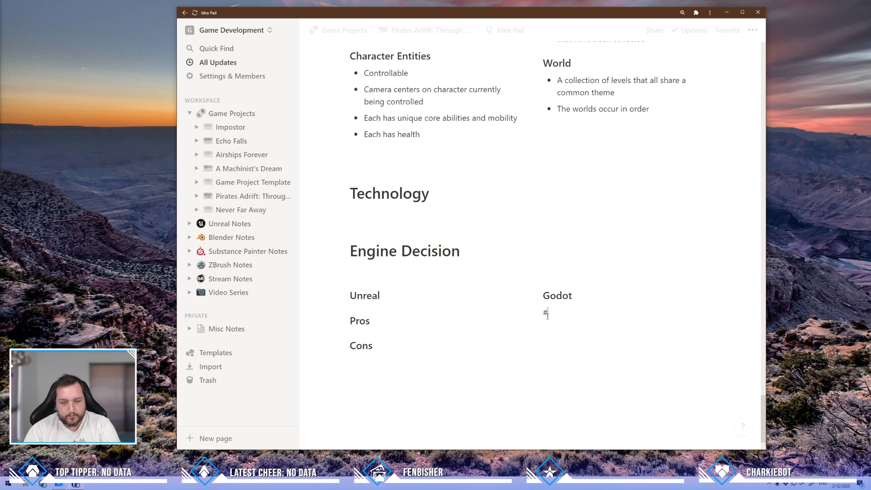
{"action": "type", "text": "## Pros"}
Add a third-level heading reading "Cons" below Pros in the Godot column.
{"action": "key", "text": "Return"}
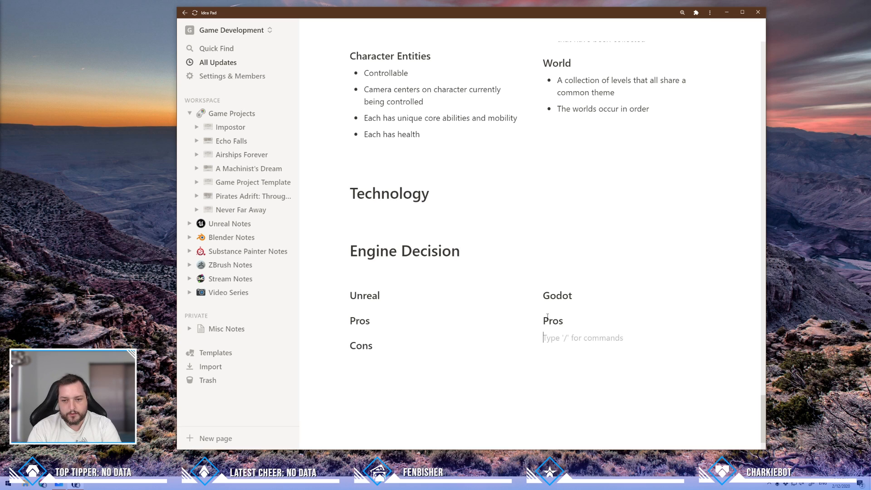
{"action": "type", "text": "Co"}
{"action": "key", "text": "BackSpace"}
{"action": "key", "text": "BackSpace"}
{"action": "type", "text": "### "}
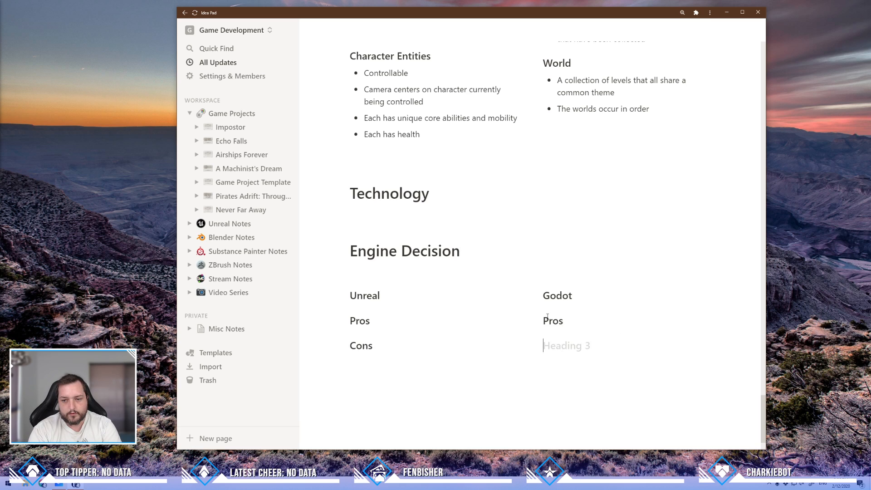
{"action": "type", "text": "Copns"}
{"action": "key", "text": "BackSpace"}
{"action": "key", "text": "BackSpace"}
{"action": "key", "text": "BackSpace"}
{"action": "type", "text": "ns"}
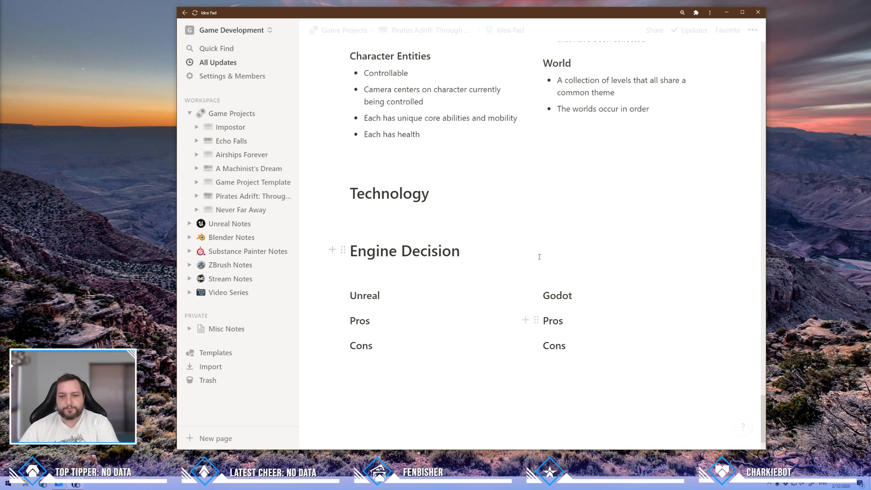
{"action": "scroll", "coordinate": [408, 290], "scroll_direction": "down", "scroll_amount": 2}
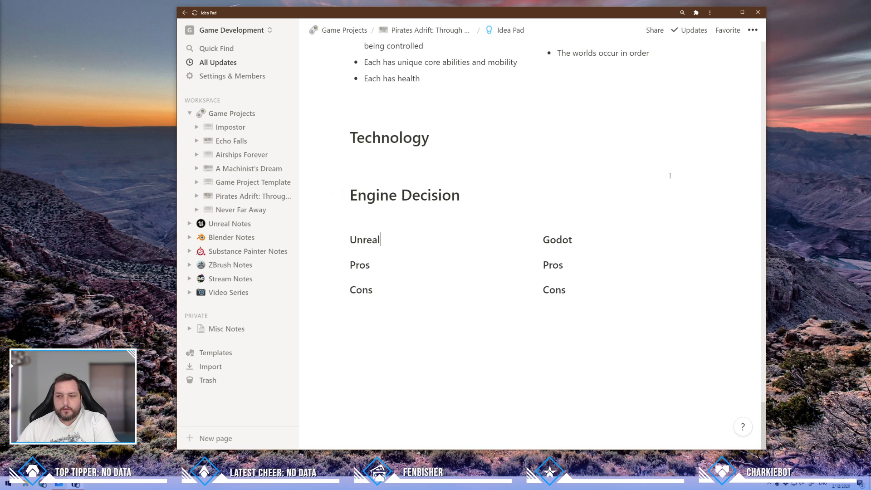
{"action": "key", "text": "Up"}
{"action": "key", "text": "Up"}
{"action": "key", "text": "Up"}
{"action": "key", "text": "Up"}
{"action": "key", "text": "Up"}
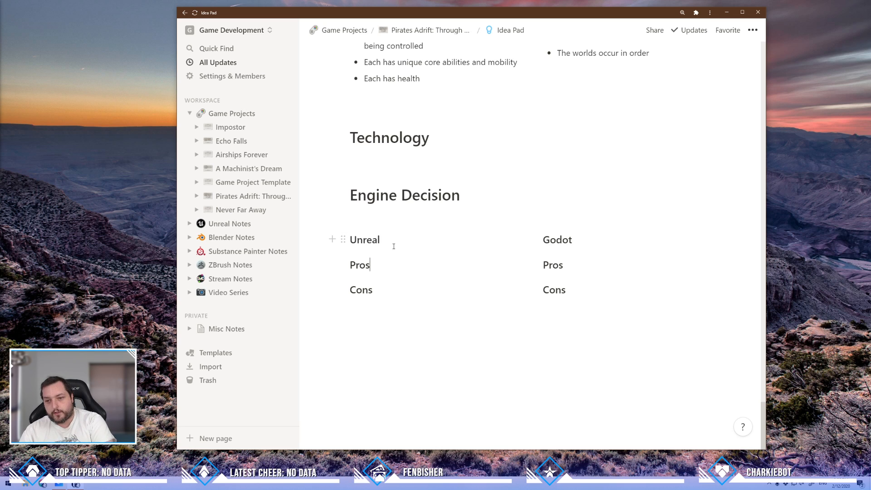
Start a bulleted list under Unreal's Pros heading with the item "Lots of polish".
{"action": "left_click", "coordinate": [400, 259]}
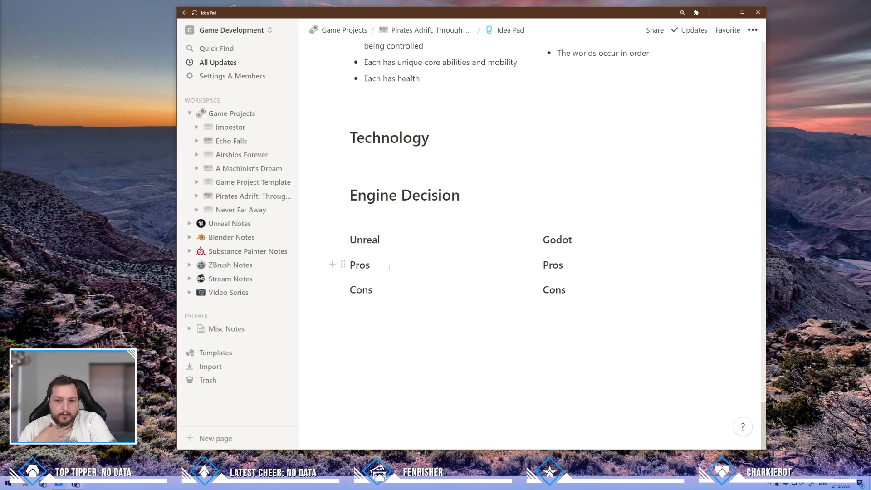
{"action": "key", "text": "Return"}
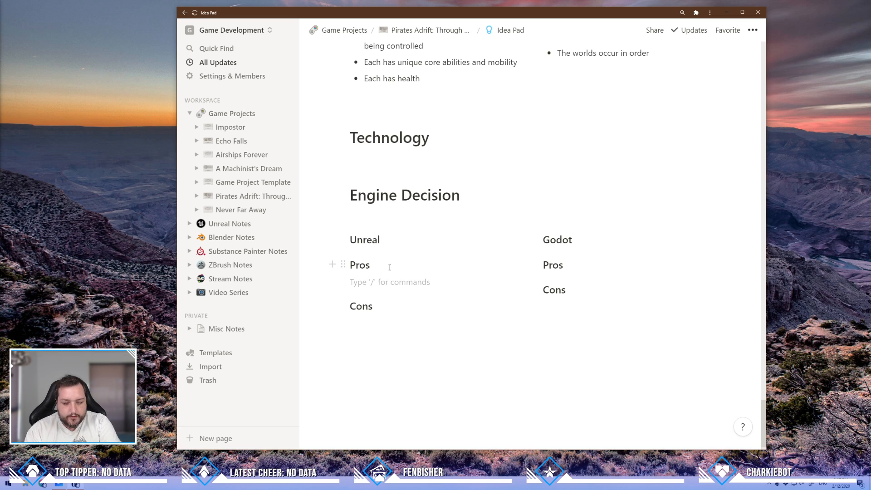
{"action": "type", "text": "- "}
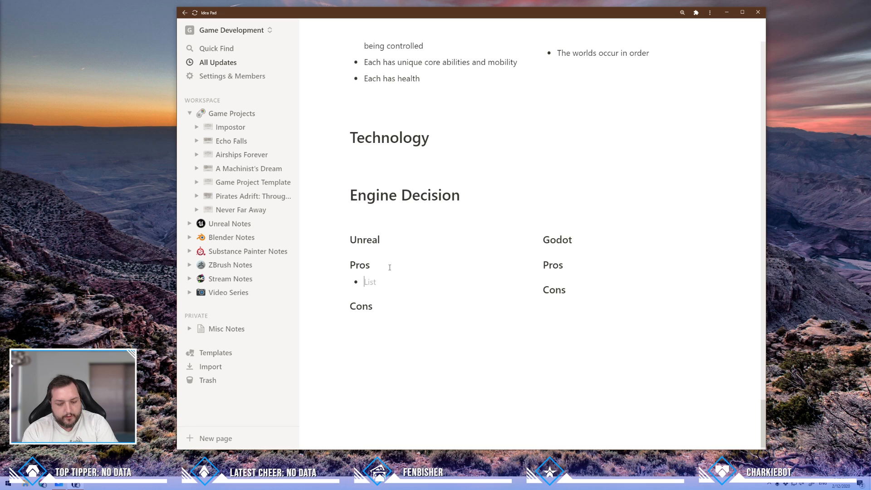
{"action": "type", "text": "Lots of polish"}
Add the bullets "Skills would transfer into UE5" and "Blueprint - no coding" to Unreal's Pros list.
{"action": "key", "text": "Return"}
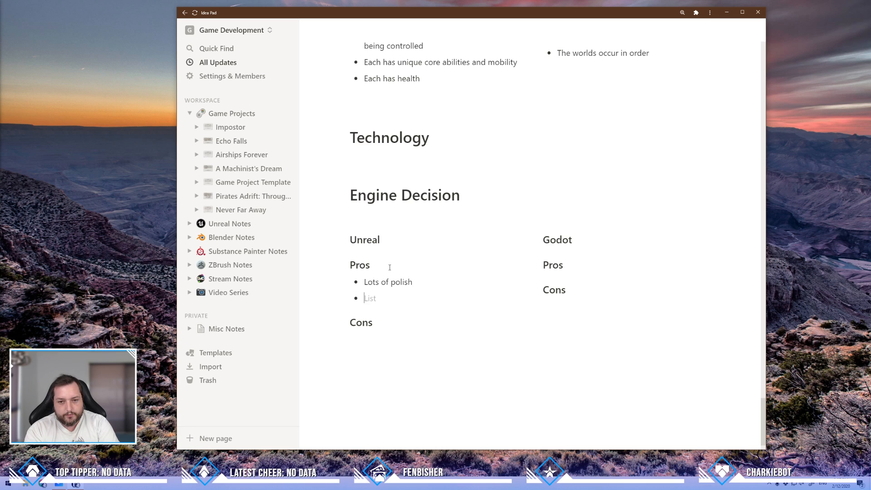
{"action": "type", "text": "Skills w"}
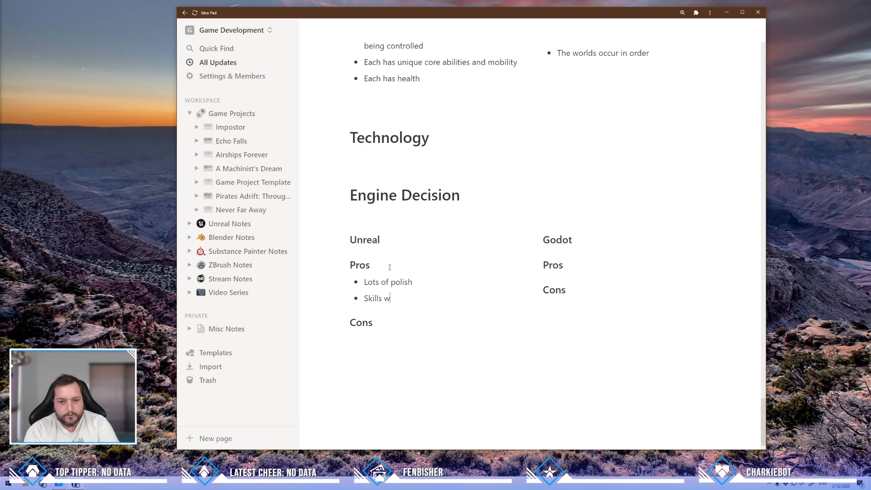
{"action": "type", "text": "ould transf"}
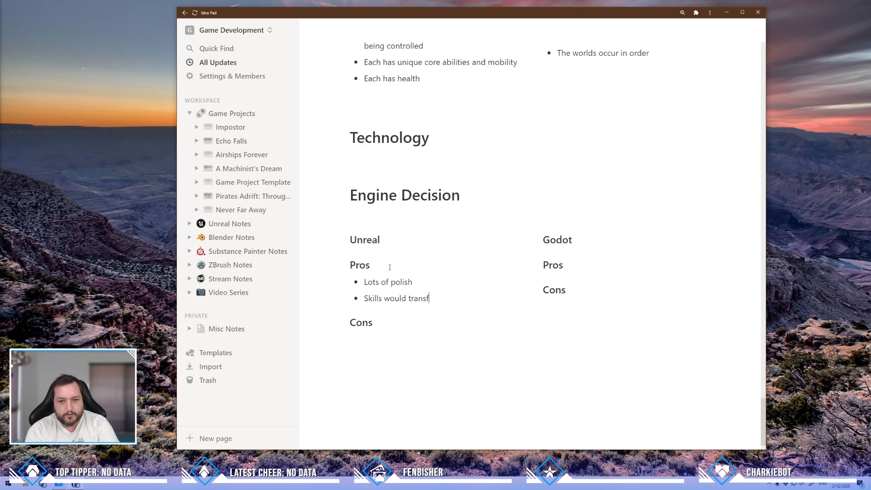
{"action": "type", "text": "er into UE5"}
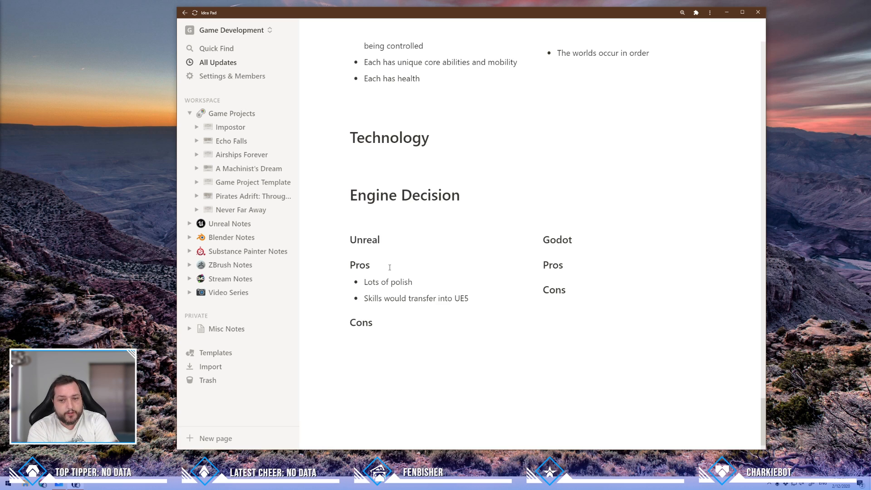
{"action": "key", "text": "Return"}
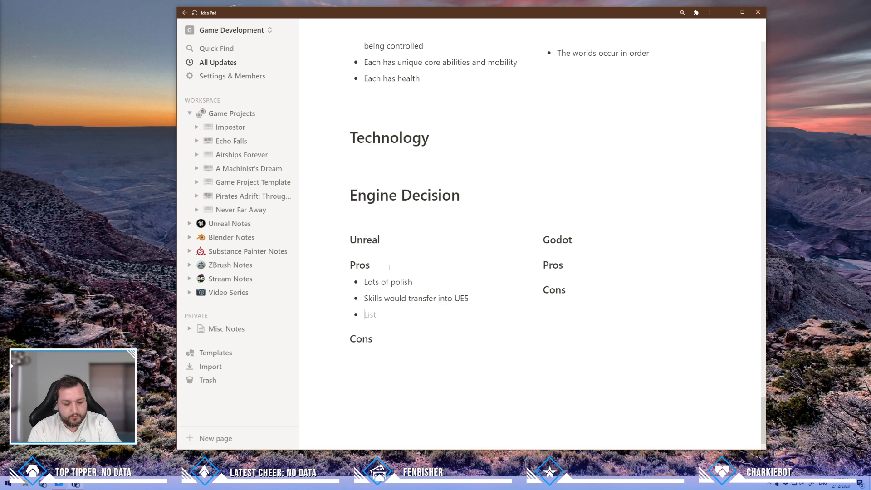
{"action": "type", "text": "Blueprint"}
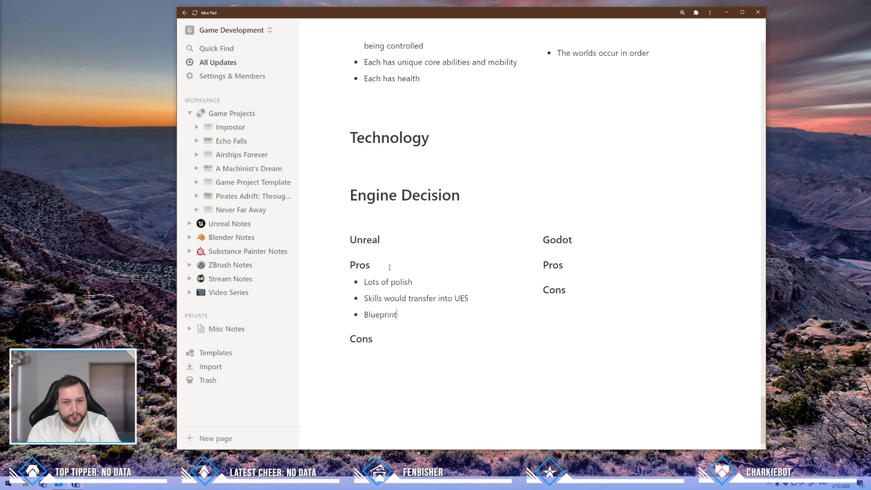
{"action": "type", "text": " - no coding"}
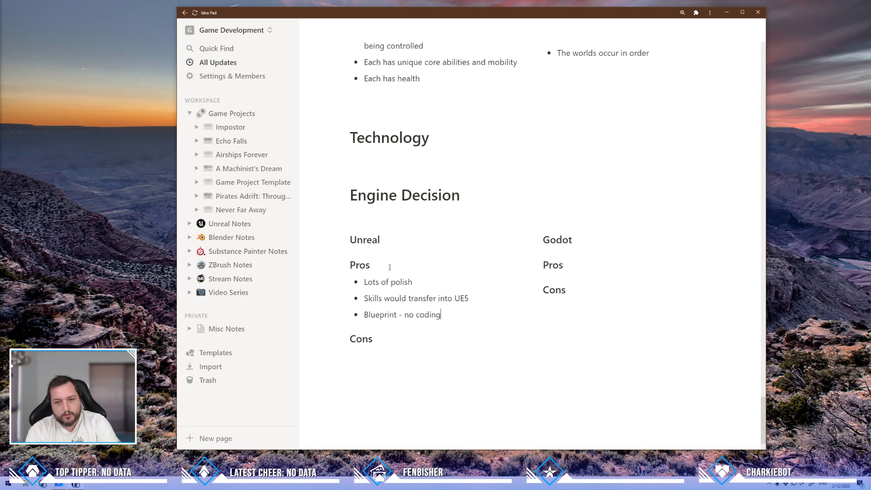
{"action": "scroll", "coordinate": [451, 266], "scroll_direction": "down", "scroll_amount": 1}
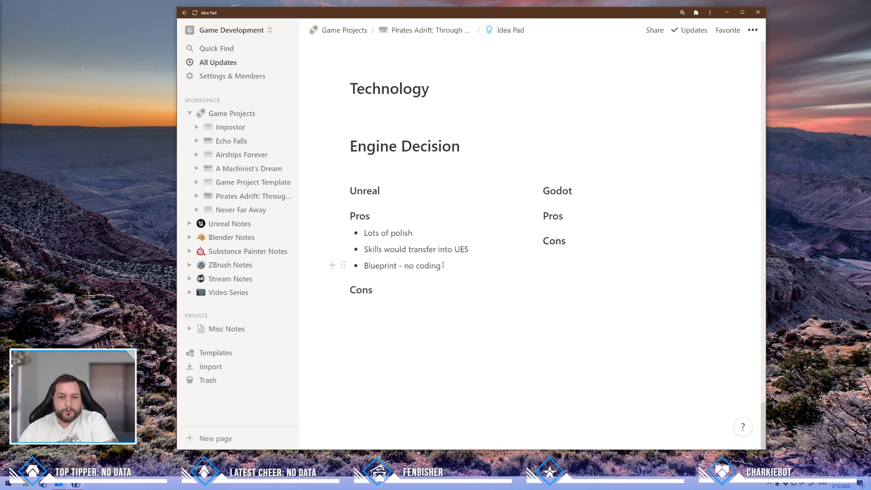
{"action": "left_click_drag", "start_coordinate": [443, 265], "coordinate": [405, 265]}
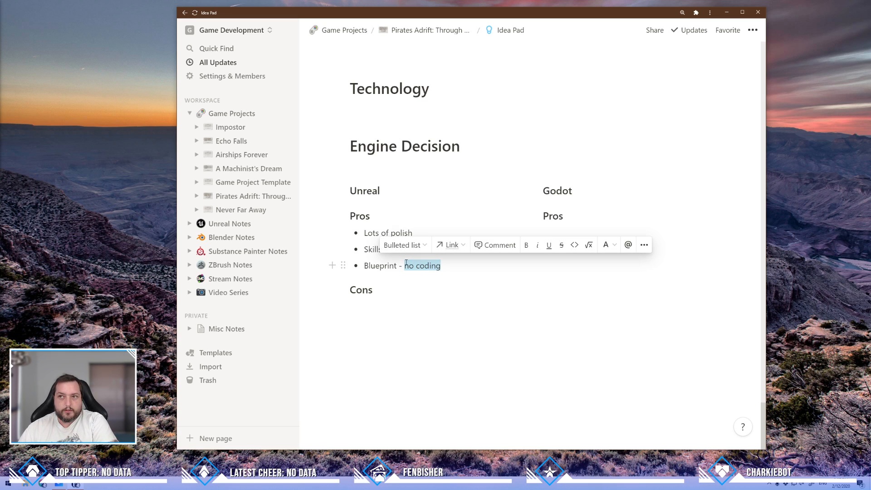
{"action": "left_click", "coordinate": [448, 266]}
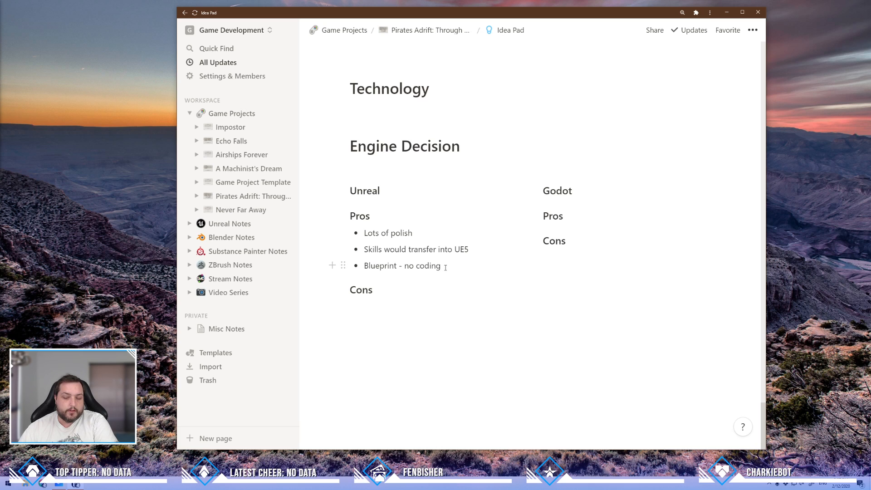
{"action": "left_click_drag", "start_coordinate": [404, 266], "coordinate": [441, 267]}
{"action": "left_click", "coordinate": [442, 267]}
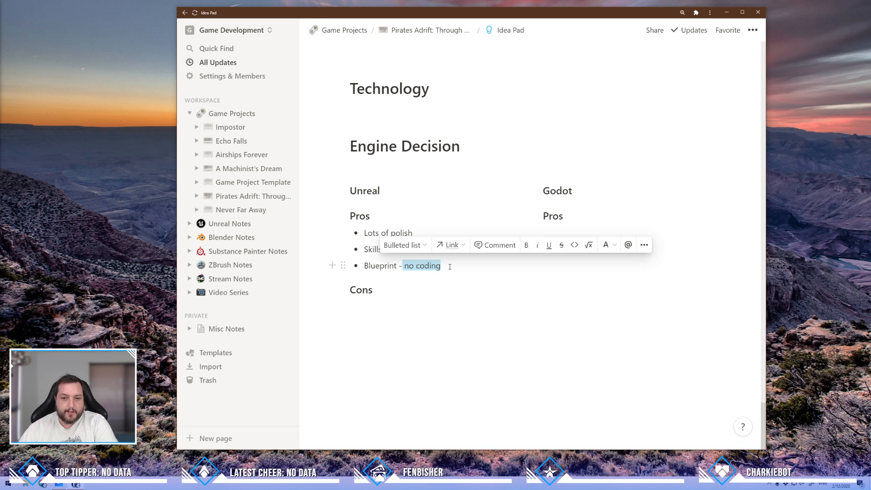
Add the bullet "Road well traveled" after "Blueprint - no coding" in Unreal's Pros list.
{"action": "left_click", "coordinate": [449, 266]}
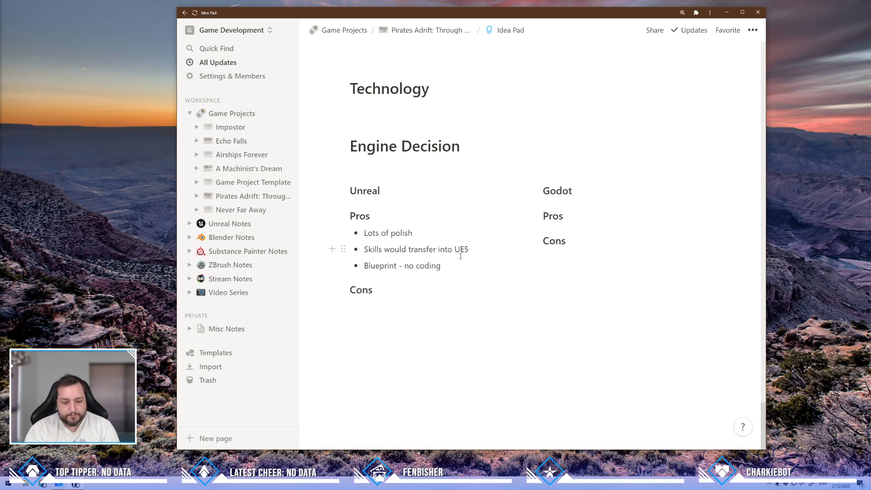
{"action": "key", "text": "Return"}
{"action": "type", "text": "Road well t"}
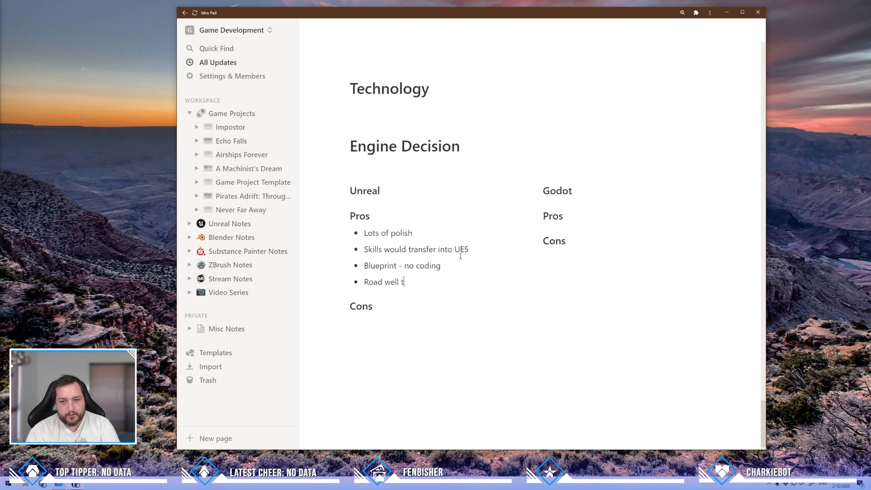
{"action": "type", "text": "raveled"}
Add the nested bullet "Lots of games have been released with UE4" under "Road well traveled" in Unreal's Pros list.
{"action": "key", "text": "Return"}
{"action": "key", "text": "Tab"}
{"action": "type", "text": "L"}
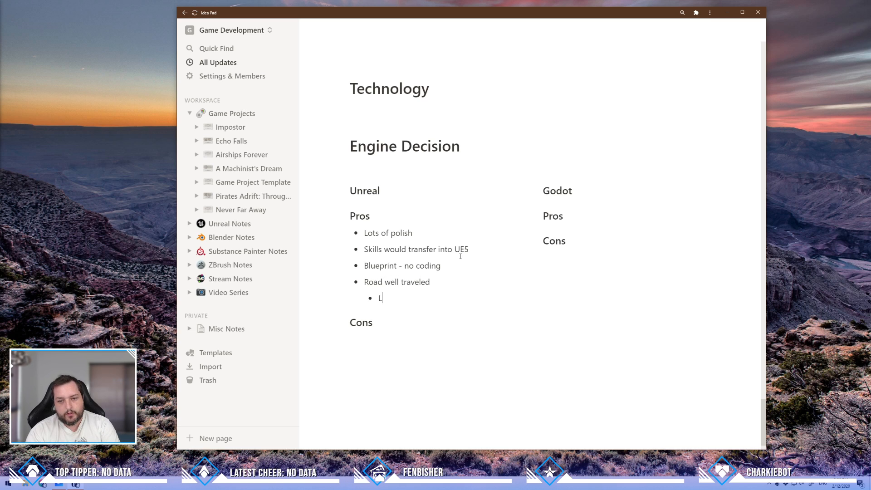
{"action": "type", "text": "ots of games ha"}
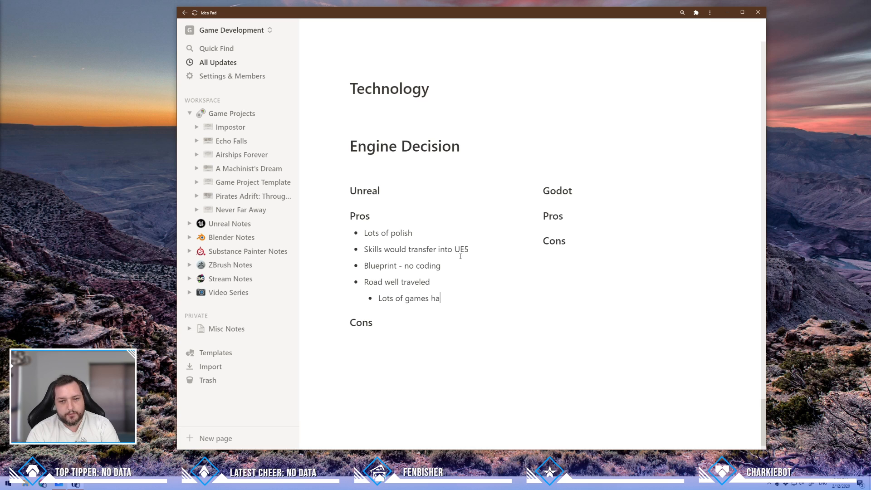
{"action": "type", "text": "ve been released "}
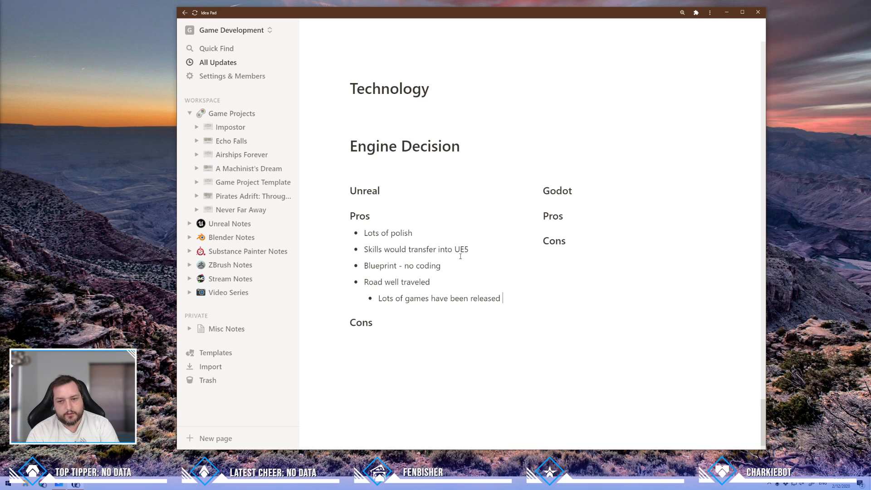
{"action": "type", "text": "with Unreal"}
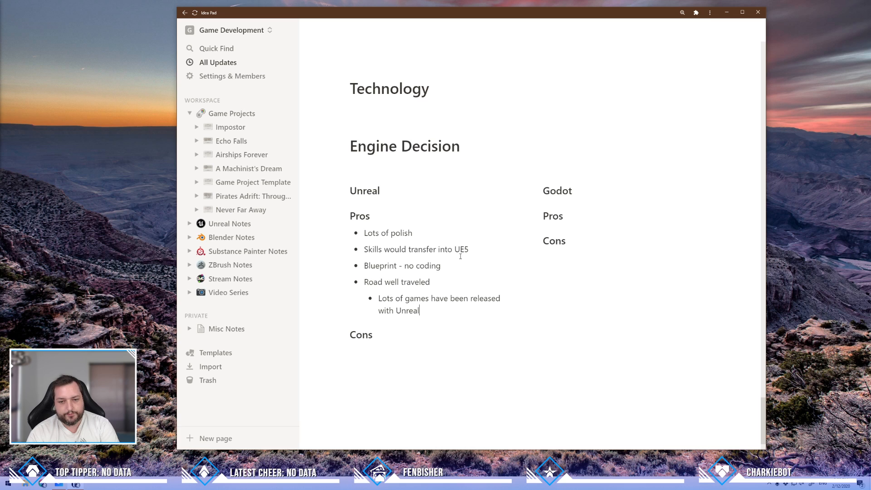
{"action": "key", "text": "BackSpace"}
{"action": "key", "text": "BackSpace"}
{"action": "key", "text": "BackSpace"}
{"action": "key", "text": "BackSpace"}
{"action": "key", "text": "BackSpace"}
{"action": "type", "text": "E4"}
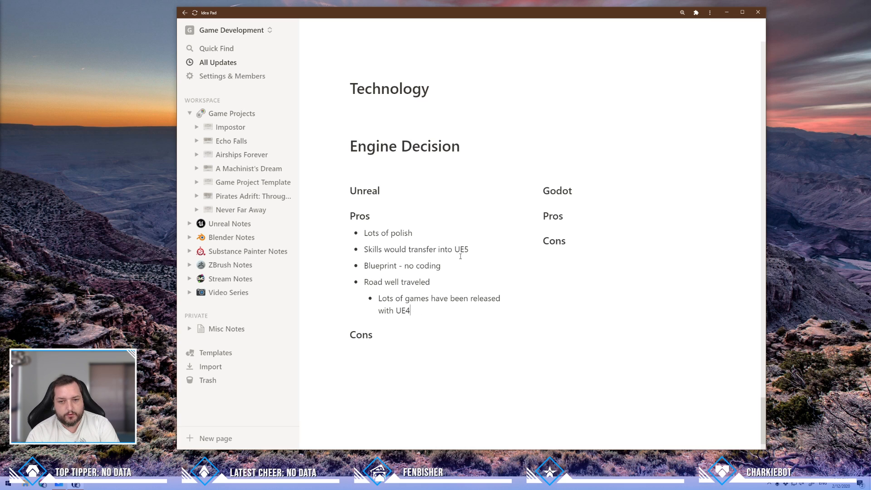
Add a second nested bullet reading "Console/Switch development is a known process" under "Road well traveled".
{"action": "key", "text": "Return"}
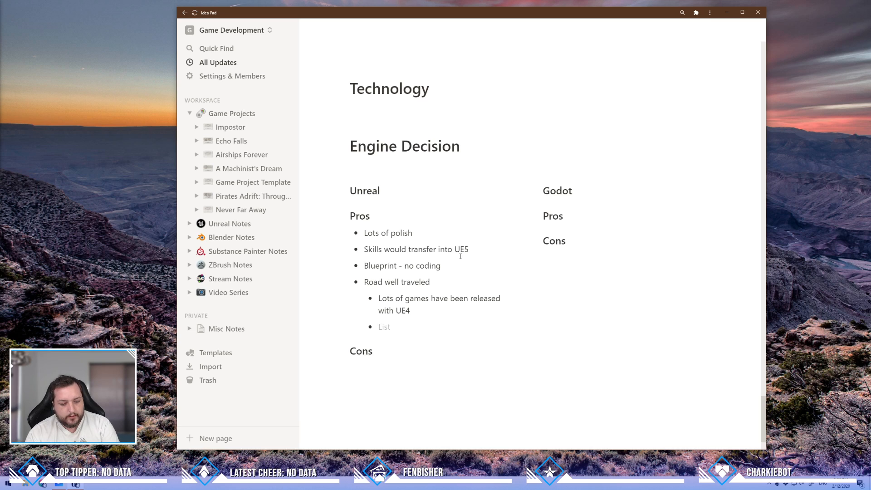
{"action": "type", "text": "Console an"}
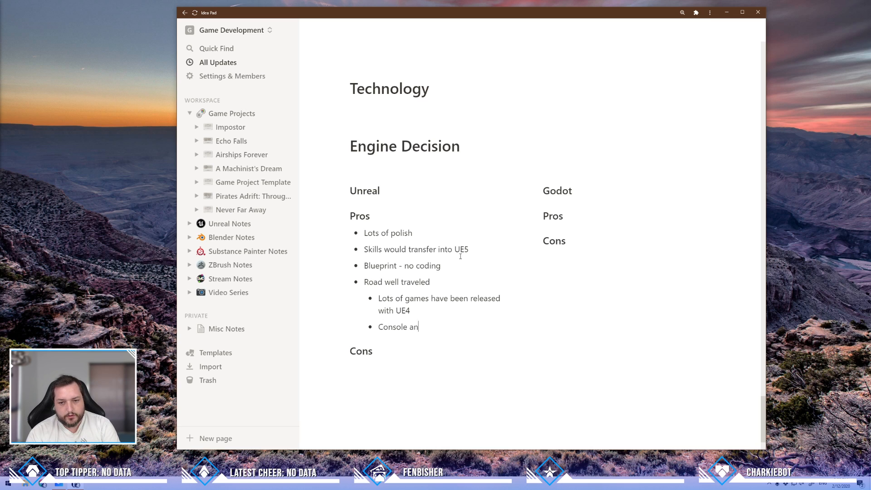
{"action": "type", "text": "d switch"}
{"action": "key", "text": "BackSpace"}
{"action": "key", "text": "BackSpace"}
{"action": "key", "text": "BackSpace"}
{"action": "key", "text": "BackSpace"}
{"action": "key", "text": "BackSpace"}
{"action": "key", "text": "BackSpace"}
{"action": "key", "text": "BackSpace"}
{"action": "key", "text": "BackSpace"}
{"action": "key", "text": "BackSpace"}
{"action": "key", "text": "BackSpace"}
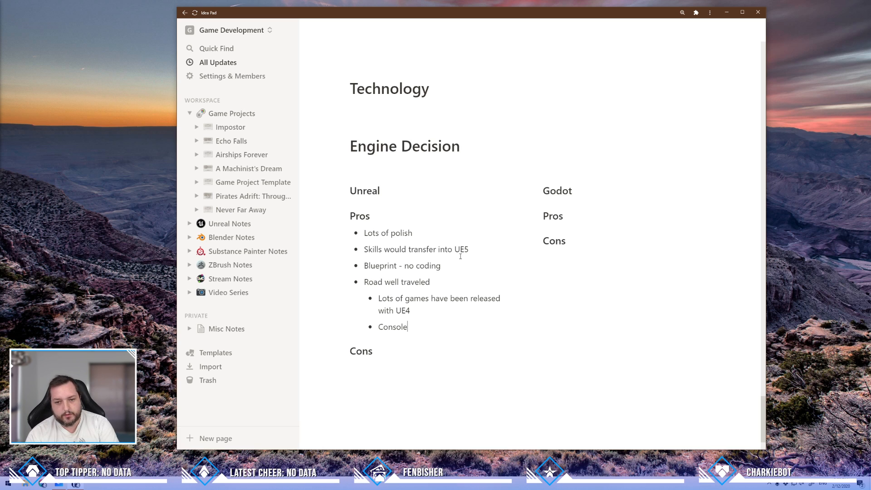
{"action": "type", "text": "/Swit"}
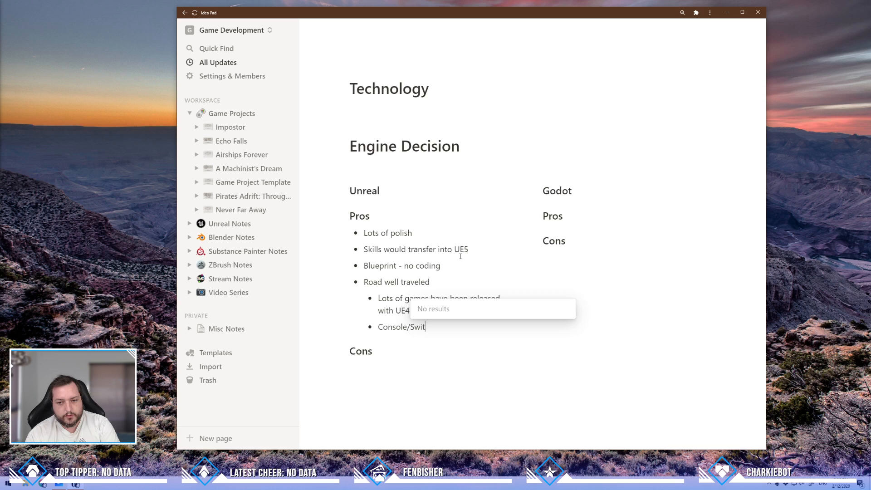
{"action": "type", "text": "ch po"}
{"action": "key", "text": "BackSpace"}
{"action": "key", "text": "BackSpace"}
{"action": "type", "text": "d"}
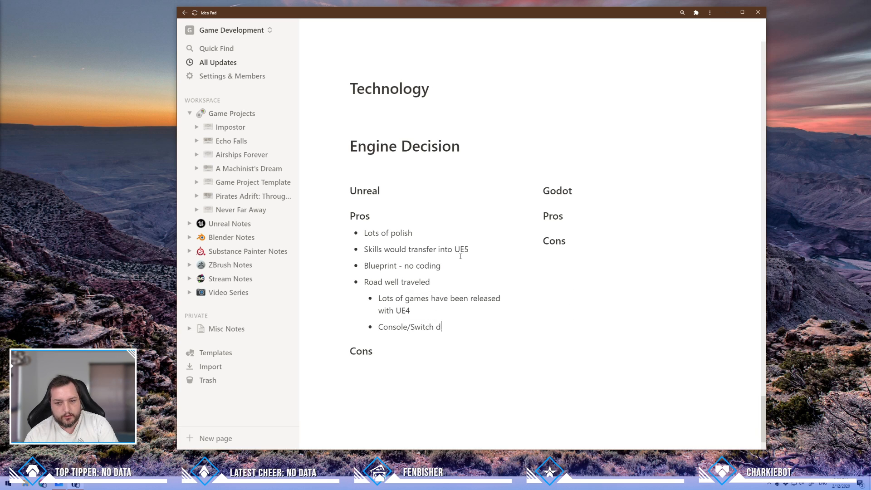
{"action": "type", "text": "evelopment i"}
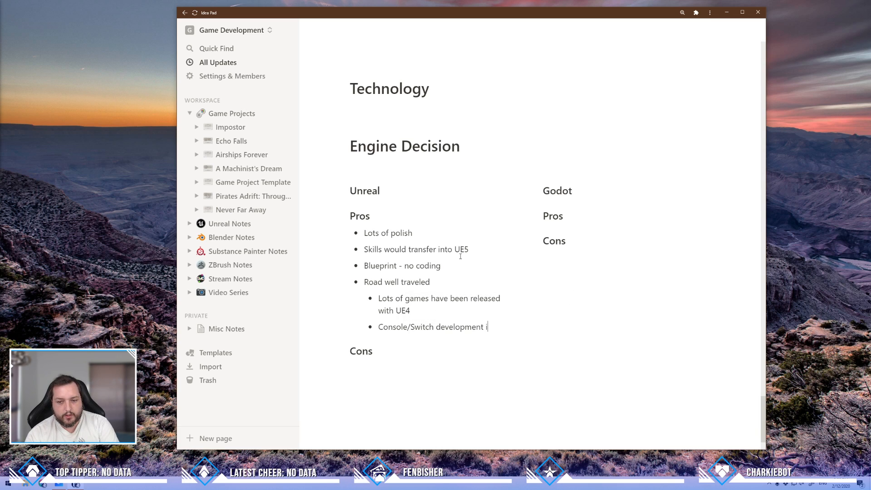
{"action": "type", "text": "s a "}
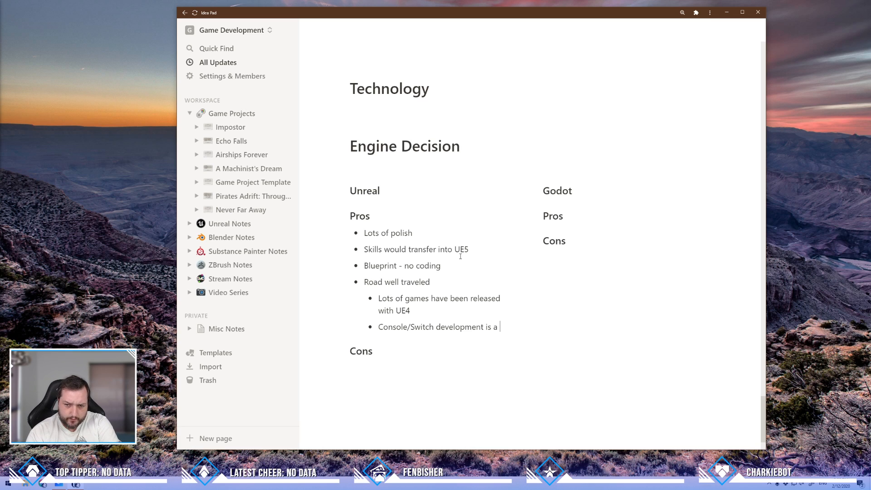
{"action": "type", "text": "known"}
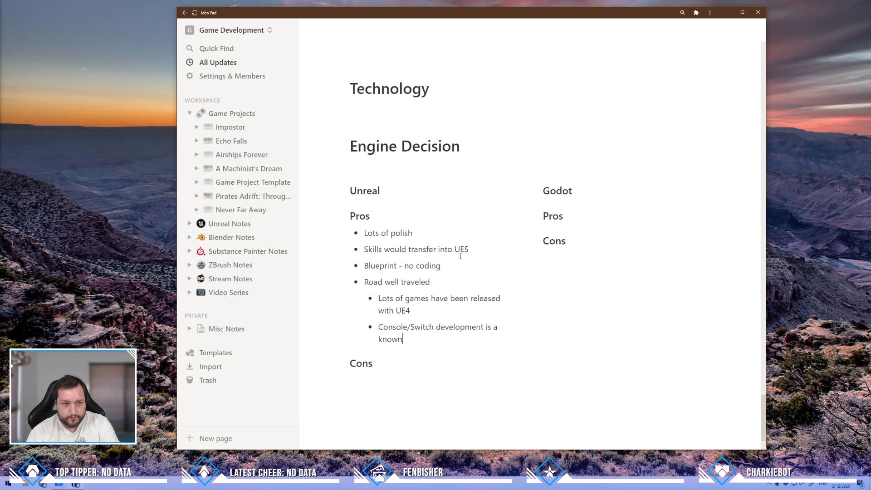
{"action": "type", "text": " process"}
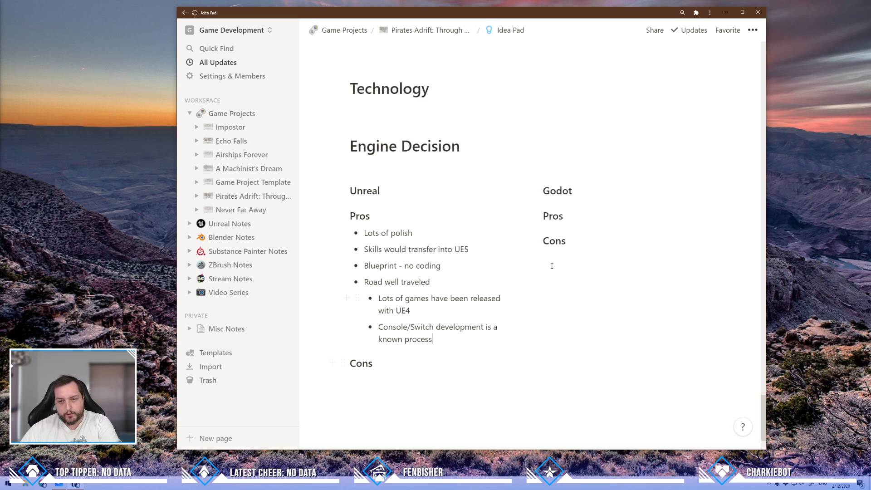
Start a bulleted list under Godot's Pros heading with the item "Fantastic 10/10 workflow".
{"action": "scroll", "coordinate": [551, 265], "scroll_direction": "down", "scroll_amount": 1}
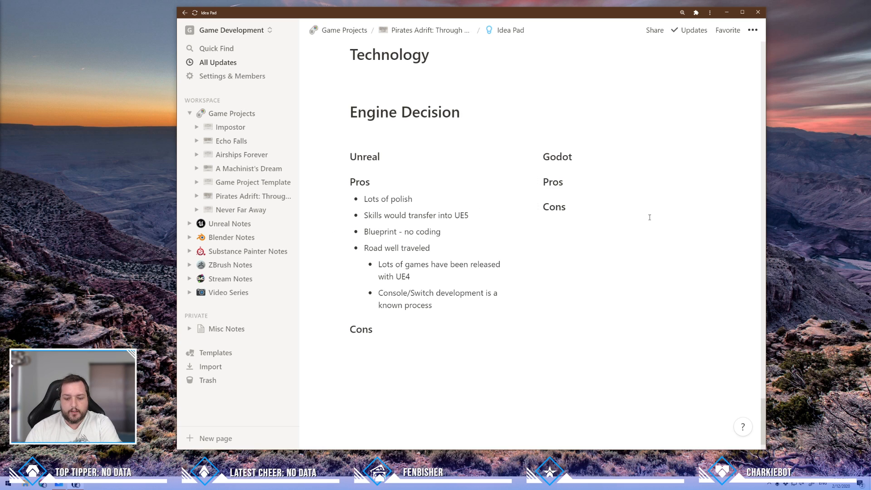
{"action": "key", "text": "Return"}
{"action": "type", "text": "- "}
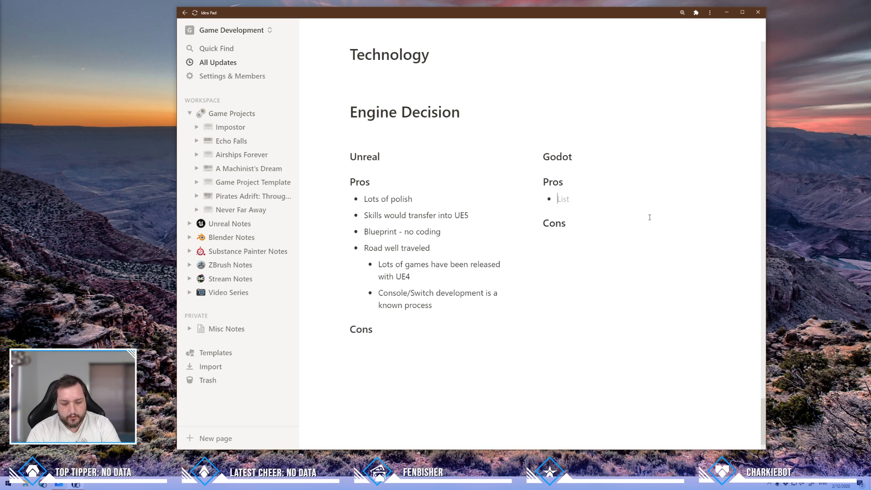
{"action": "type", "text": "Fantastic 1-"}
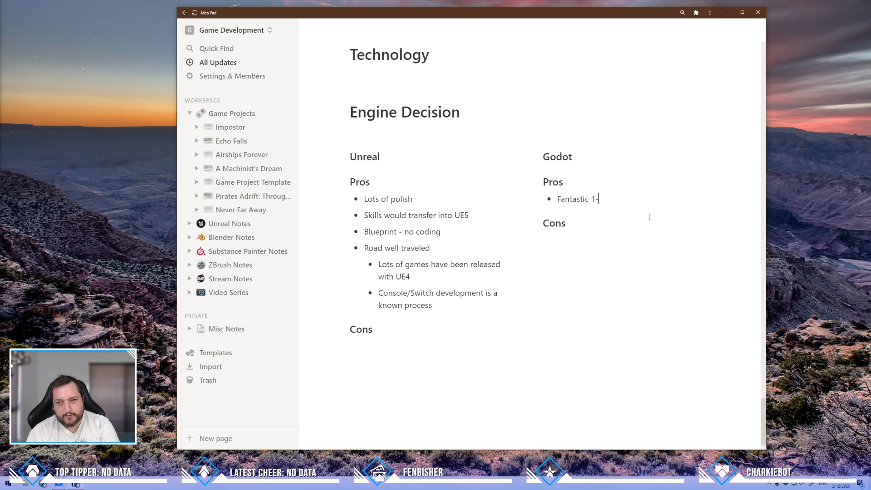
{"action": "key", "text": "BackSpace"}
{"action": "type", "text": "0/10 w"}
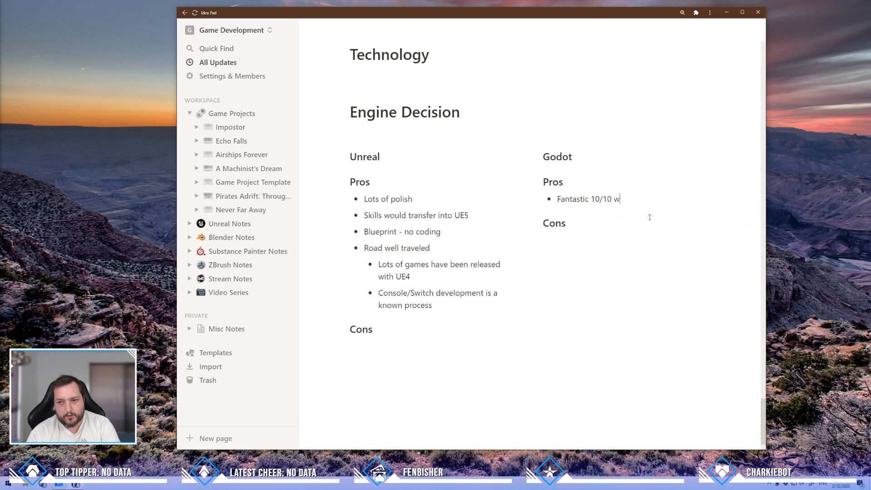
{"action": "type", "text": "orkflow"}
Add the bullet "GDScript - fantastic language" to Godot's Pros list.
{"action": "key", "text": "Return"}
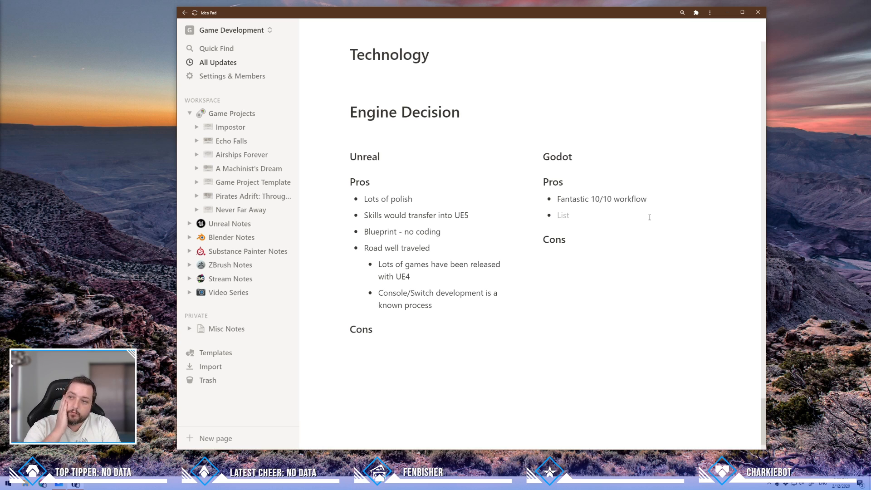
{"action": "type", "text": "GDScruip"}
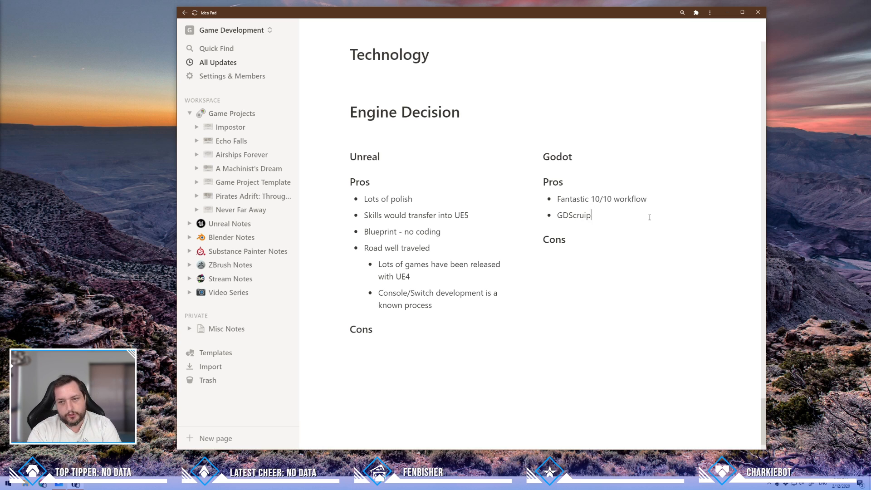
{"action": "key", "text": "BackSpace"}
{"action": "key", "text": "BackSpace"}
{"action": "key", "text": "BackSpace"}
{"action": "type", "text": "ipt"}
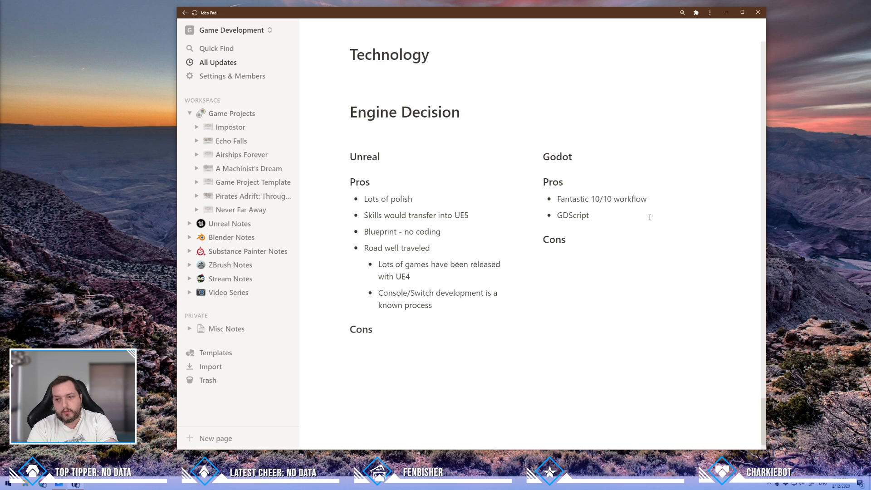
{"action": "type", "text": "fant"}
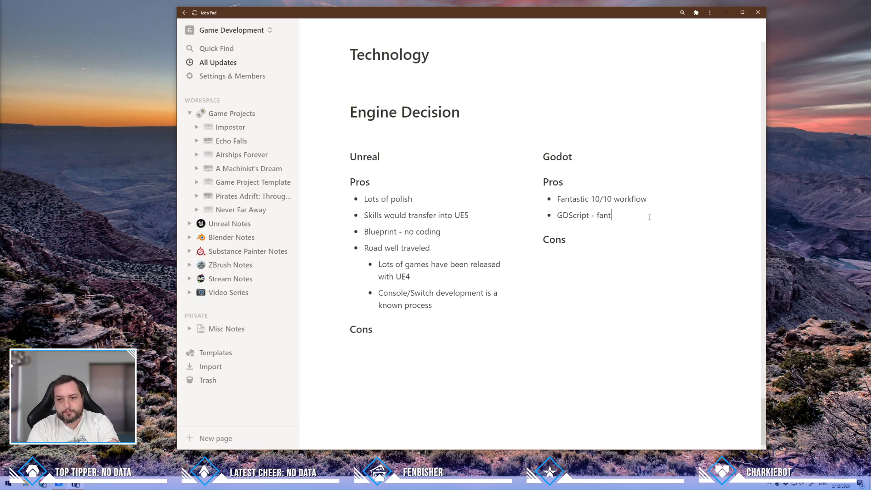
{"action": "type", "text": "astic language"}
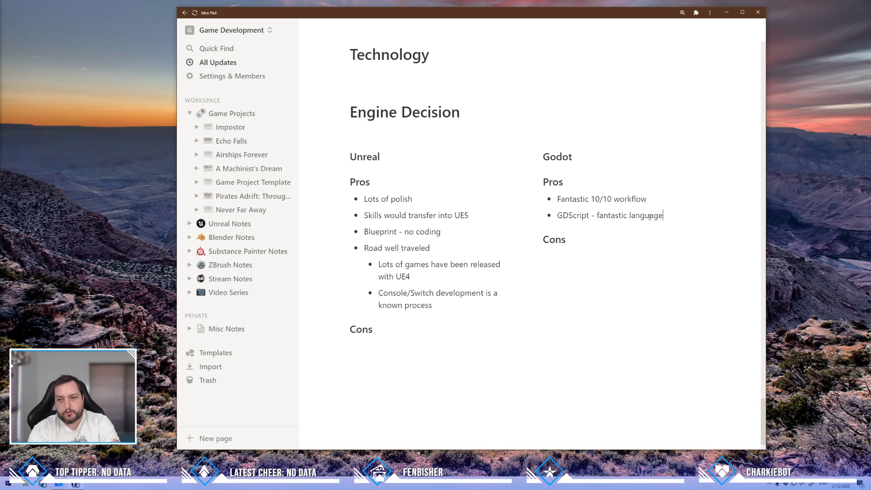
Add the bullet "Active development" after the GDScript item in Godot's Pros list.
{"action": "key", "text": "Return"}
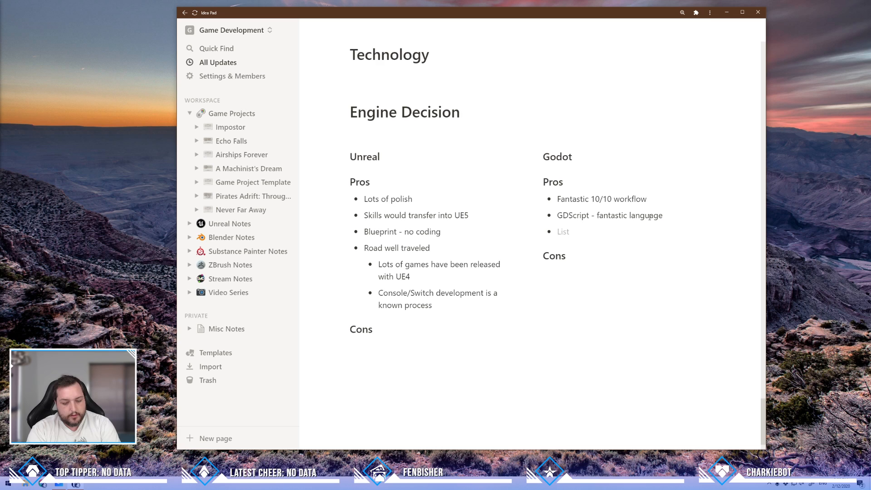
{"action": "type", "text": "Active "}
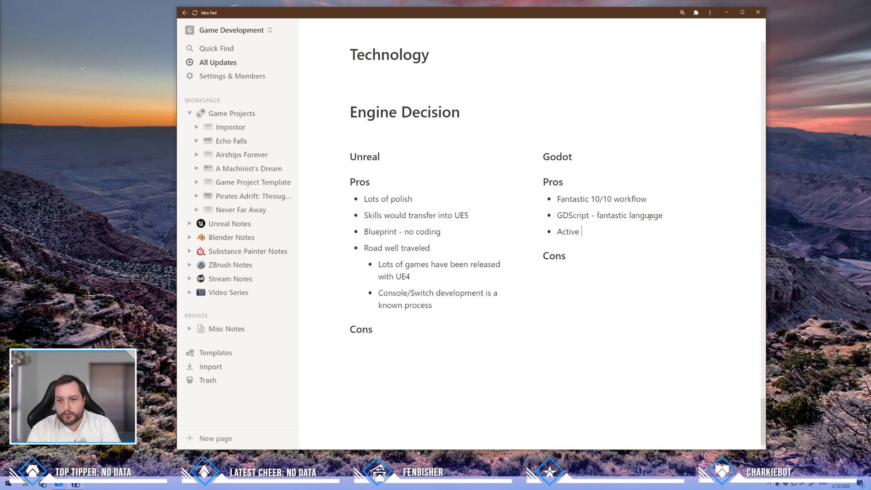
{"action": "type", "text": "develop"}
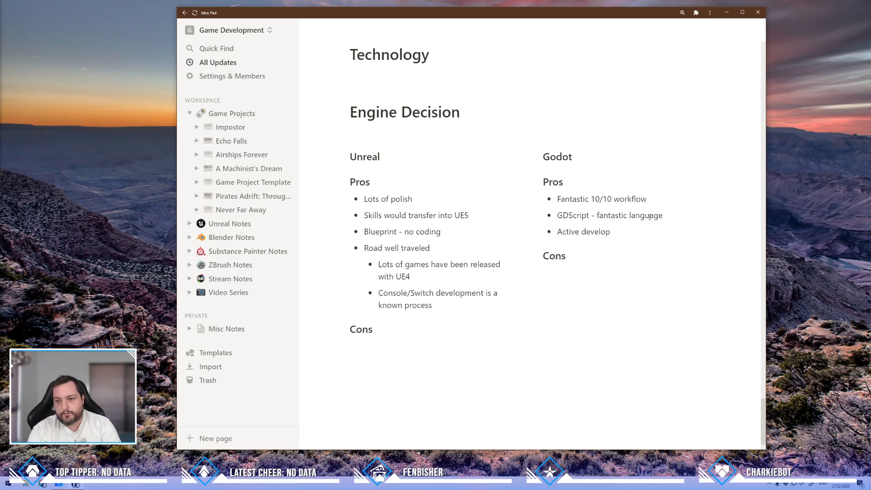
{"action": "type", "text": "ment"}
{"action": "key", "text": "Down"}
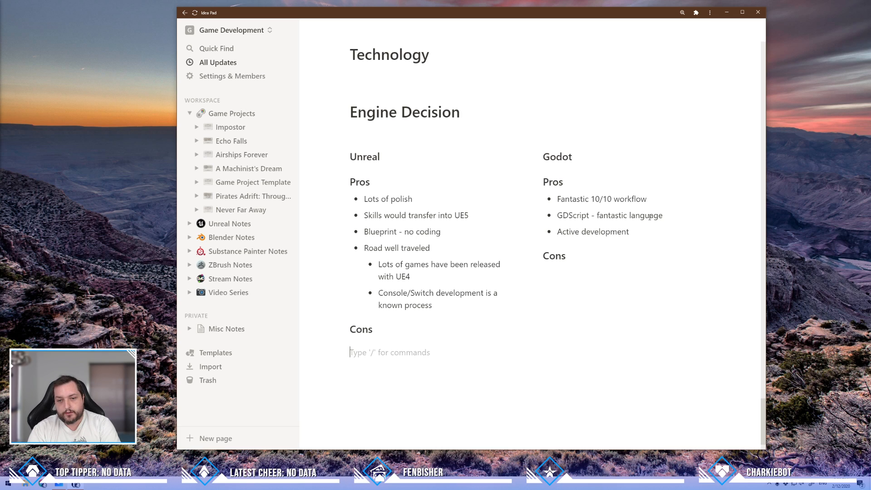
{"action": "key", "text": "Up"}
{"action": "key", "text": "Up"}
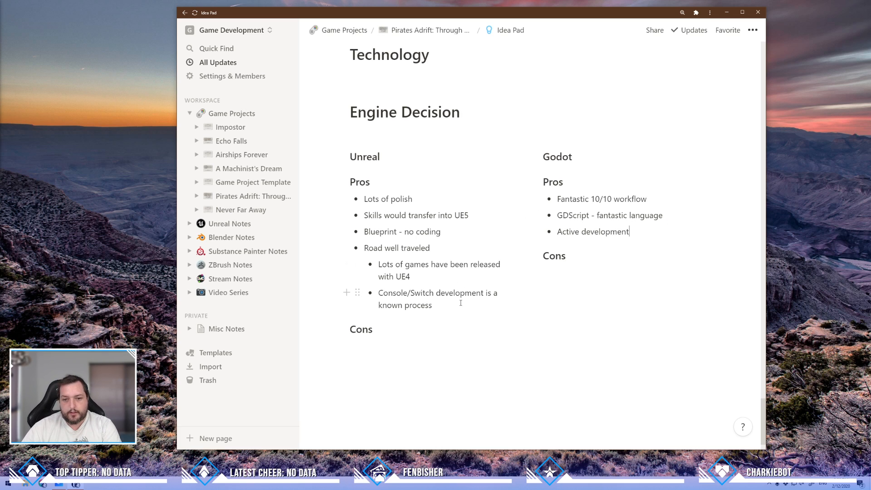
Add the top-level bullet "Developed with a ton of resources" at the end of Unreal's Pros list.
{"action": "key", "text": "Down"}
{"action": "key", "text": "Return"}
{"action": "key", "text": "shift+Tab"}
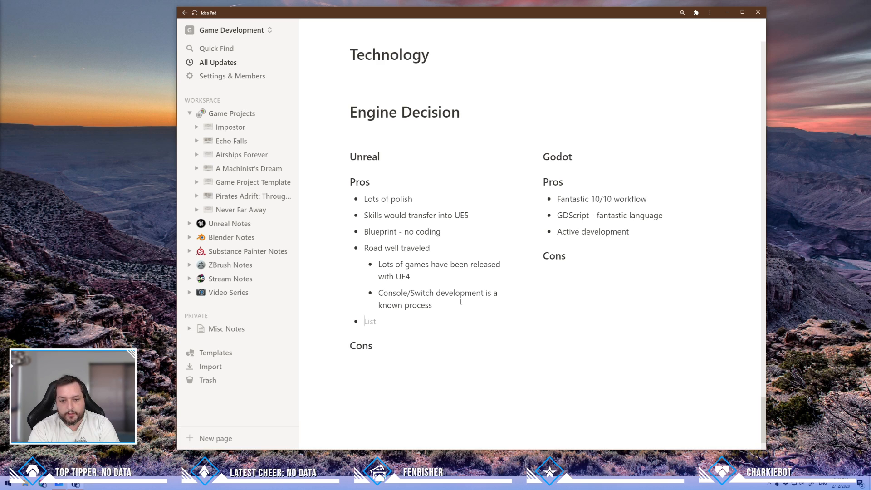
{"action": "type", "text": "Developed "}
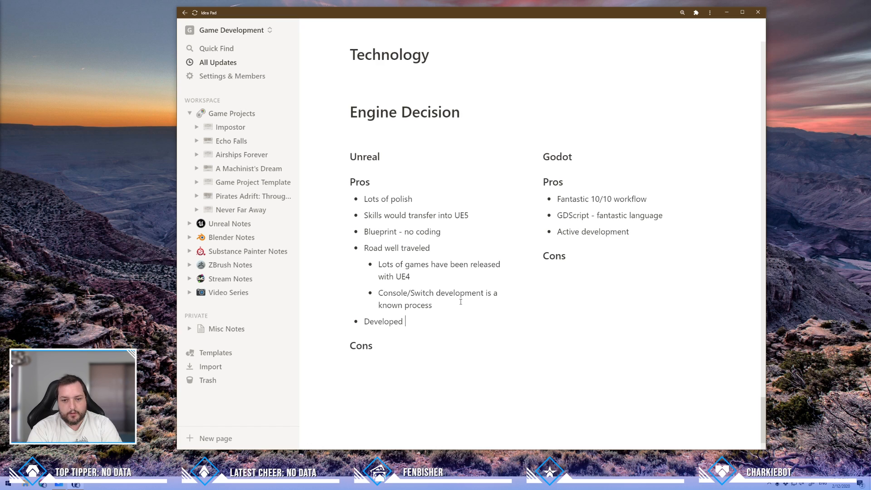
{"action": "type", "text": "w"}
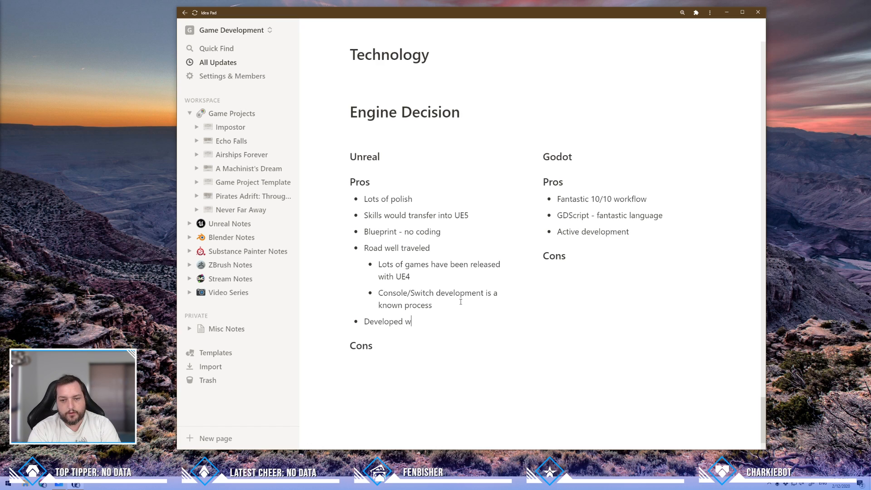
{"action": "type", "text": "ith a ton of resou"}
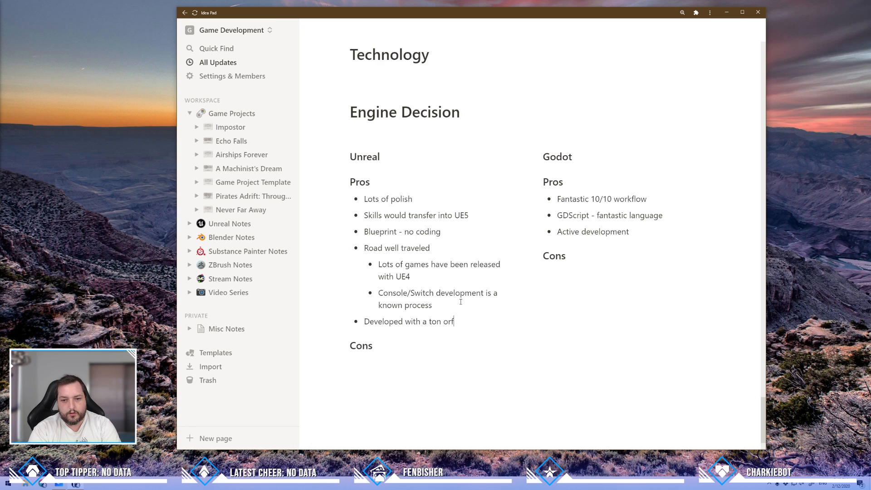
{"action": "type", "text": "rces"}
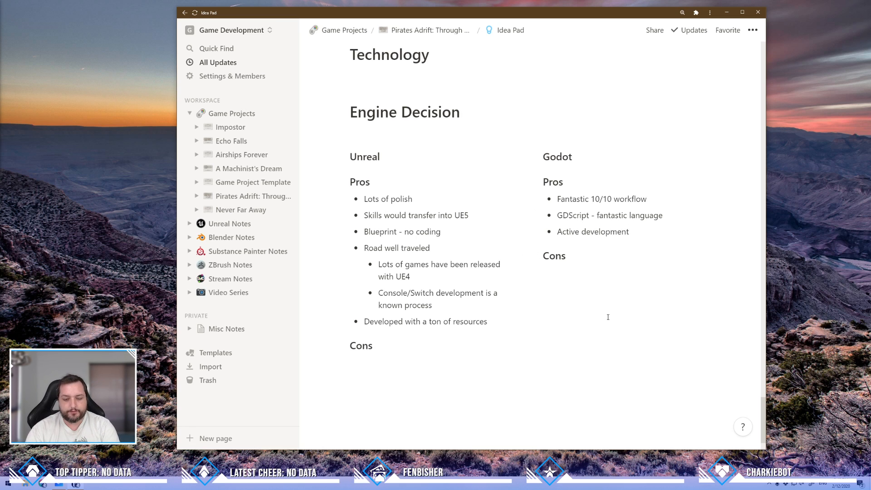
Add the bullet "Good scene structure" at the end of Godot's Pros list.
{"action": "key", "text": "Return"}
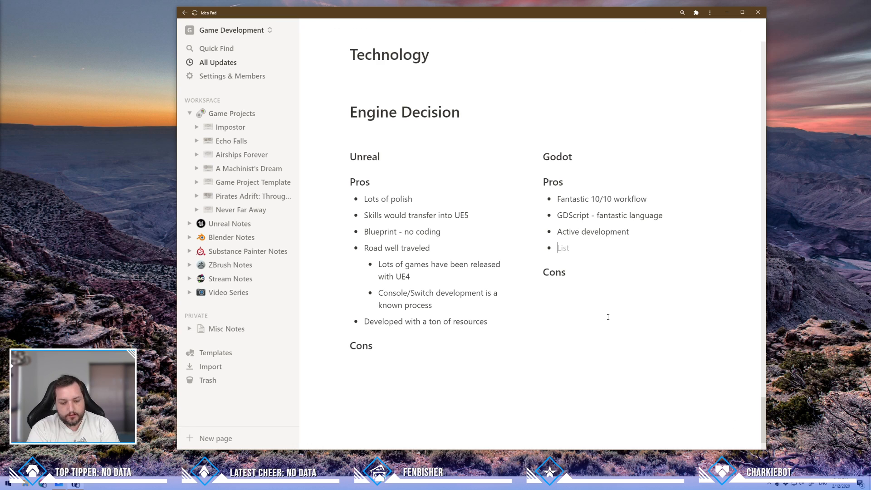
{"action": "type", "text": "Good "}
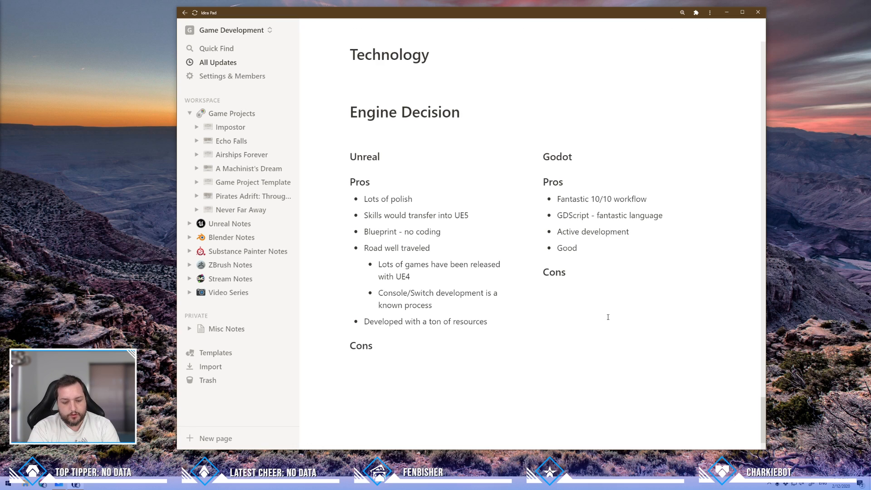
{"action": "type", "text": " scene sc"}
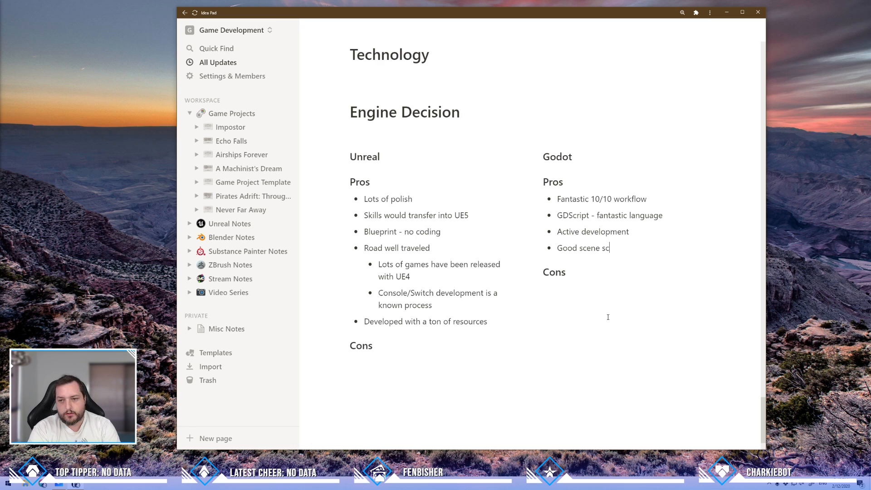
{"action": "key", "text": "BackSpace"}
{"action": "type", "text": "tructure"}
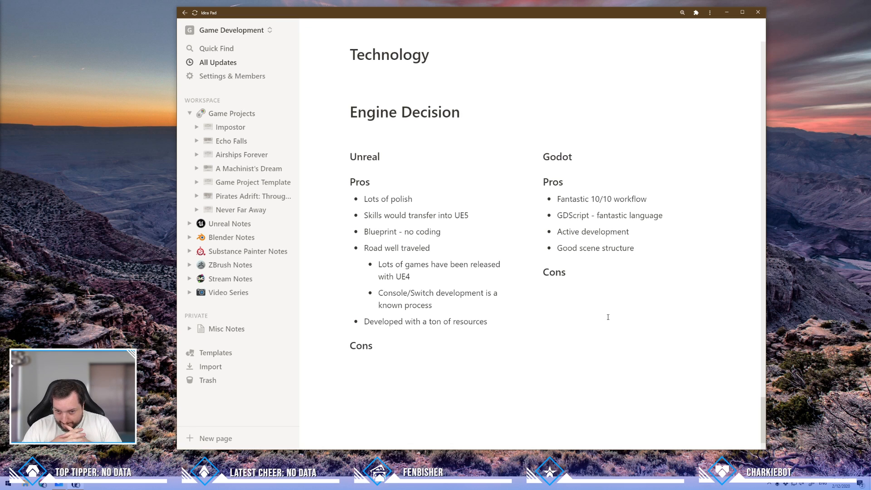
Start a bulleted list under Unreal's Cons heading with the item "Rigid scene structure".
{"action": "left_click", "coordinate": [399, 344]}
{"action": "key", "text": "Return"}
{"action": "type", "text": "- "}
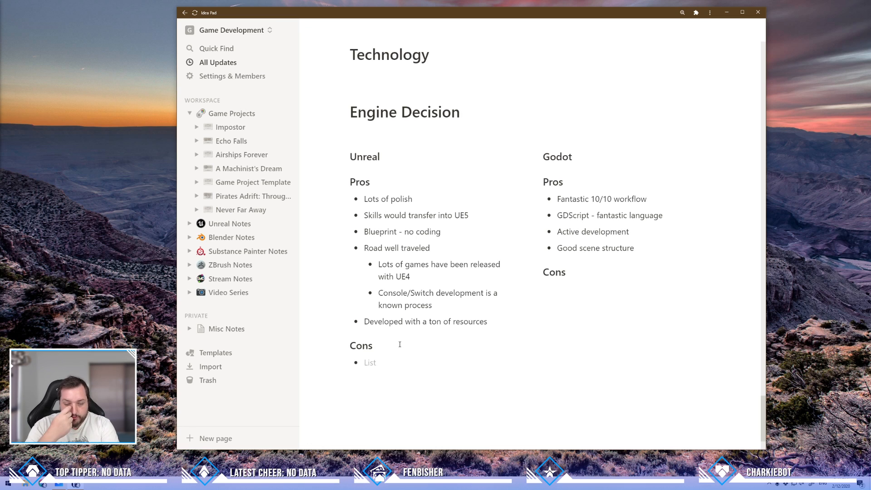
{"action": "type", "text": "Rigid"}
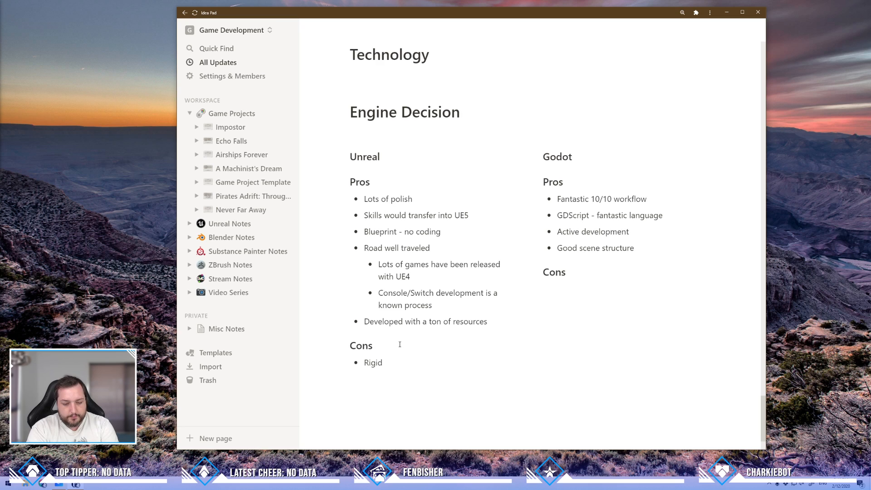
{"action": "type", "text": " scene "}
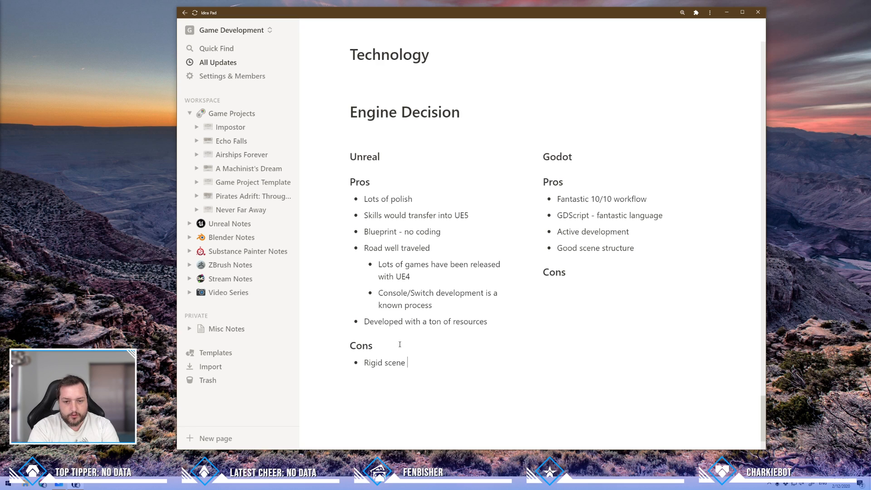
{"action": "type", "text": "structure"}
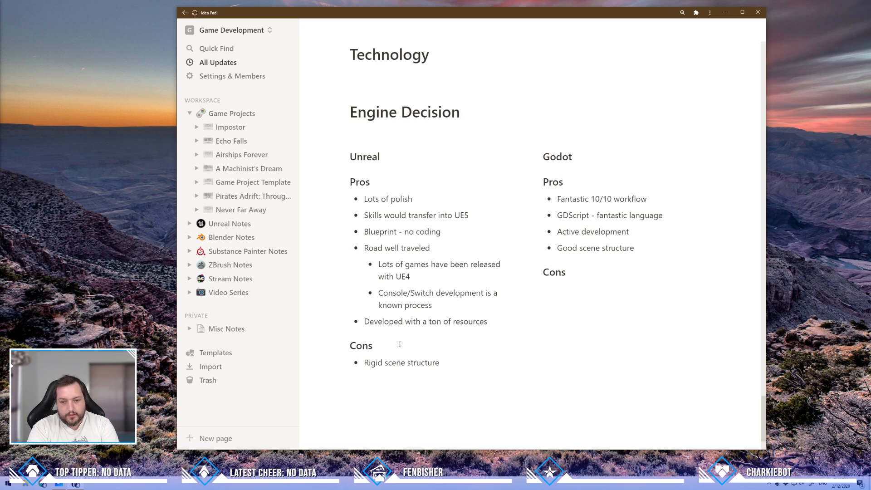
Nest the sub-bullet "(yes! i know that all the usual OOP goodies apply - but i hate it)" under "Rigid scene structure".
{"action": "key", "text": "Return"}
{"action": "key", "text": "Tab"}
{"action": "type", "text": "(yes! "}
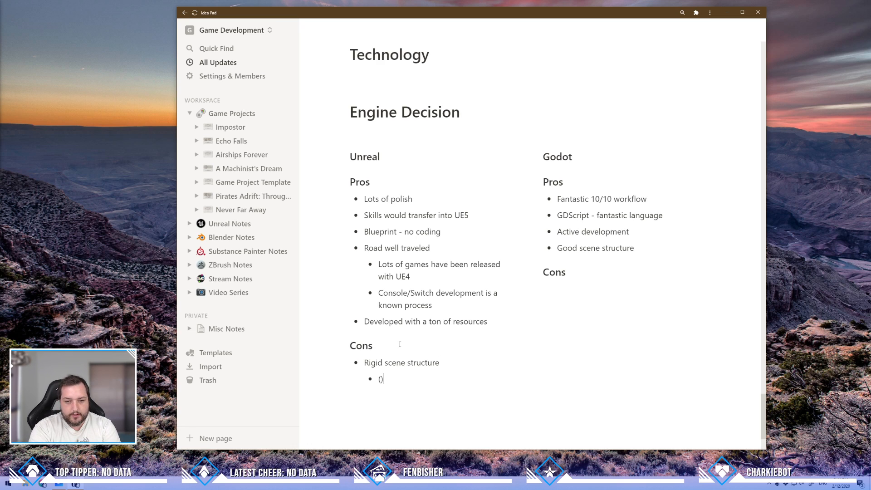
{"action": "type", "text": "i know the"}
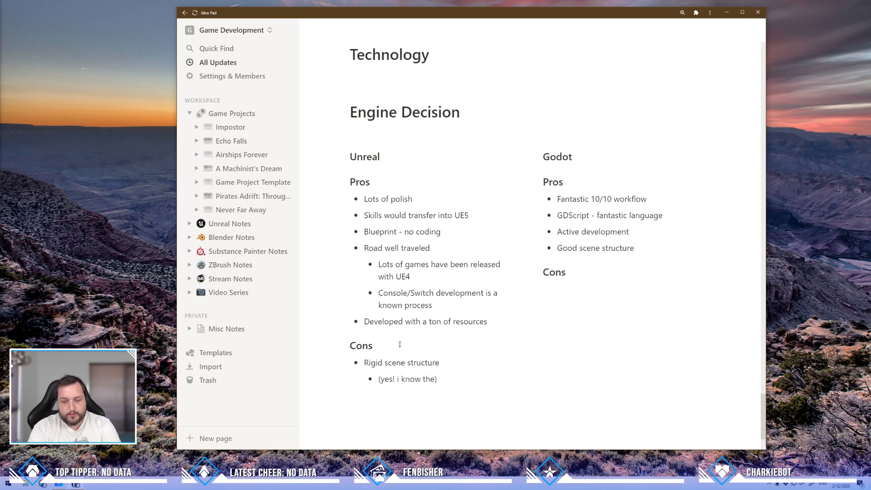
{"action": "type", "text": "t "}
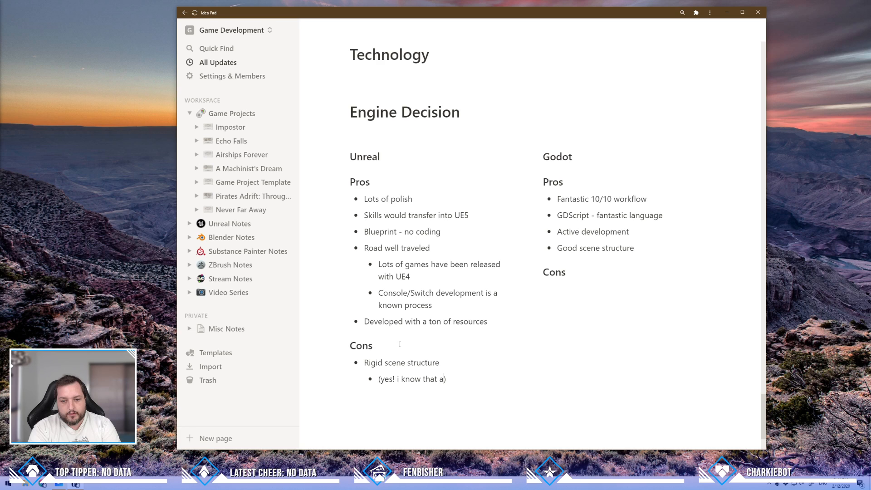
{"action": "type", "text": "all the usual"}
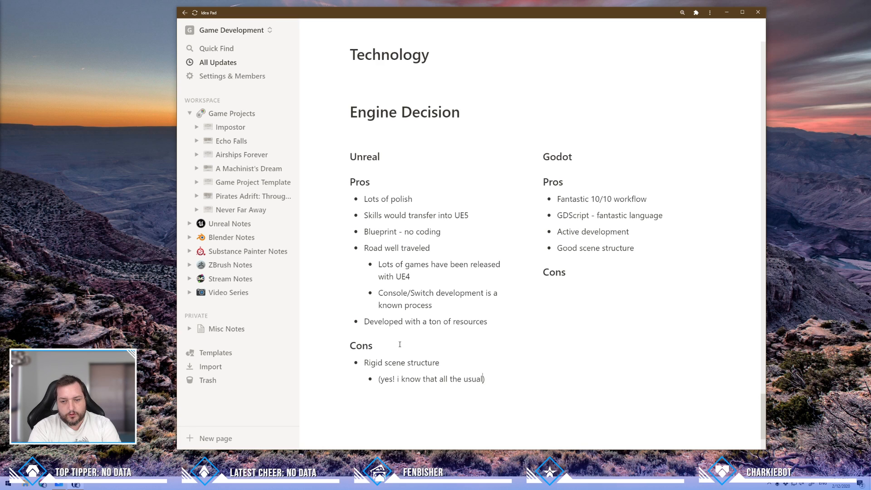
{"action": "type", "text": " OOP"}
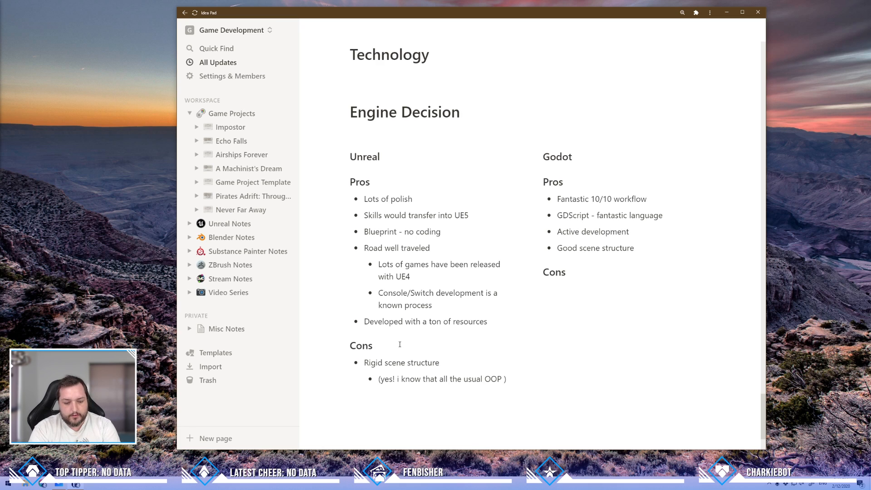
{"action": "type", "text": " goodies apply"}
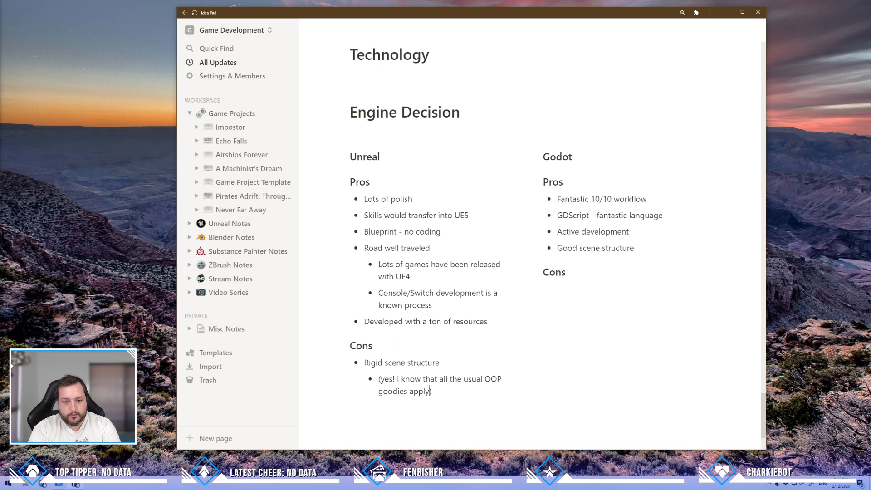
{"action": "type", "text": " - but i hate it"}
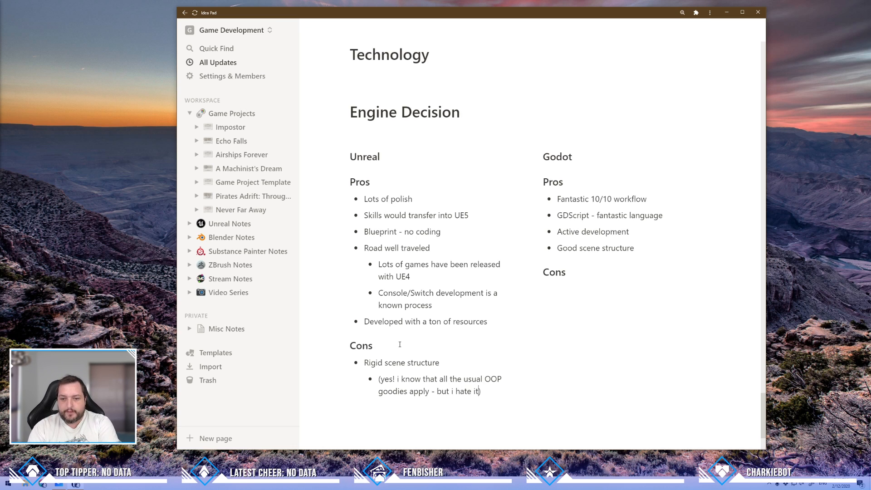
{"action": "key", "text": "Return"}
{"action": "key", "text": "shift+Tab"}
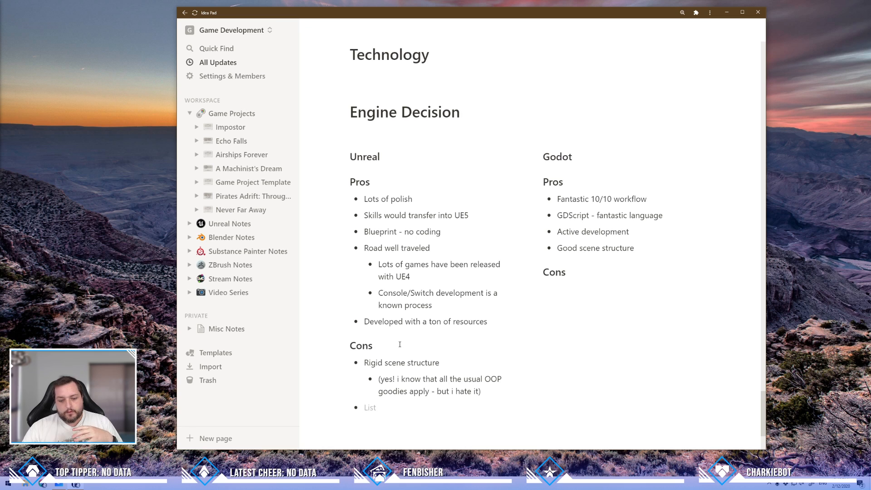
{"action": "key", "text": "BackSpace"}
{"action": "key", "text": "BackSpace"}
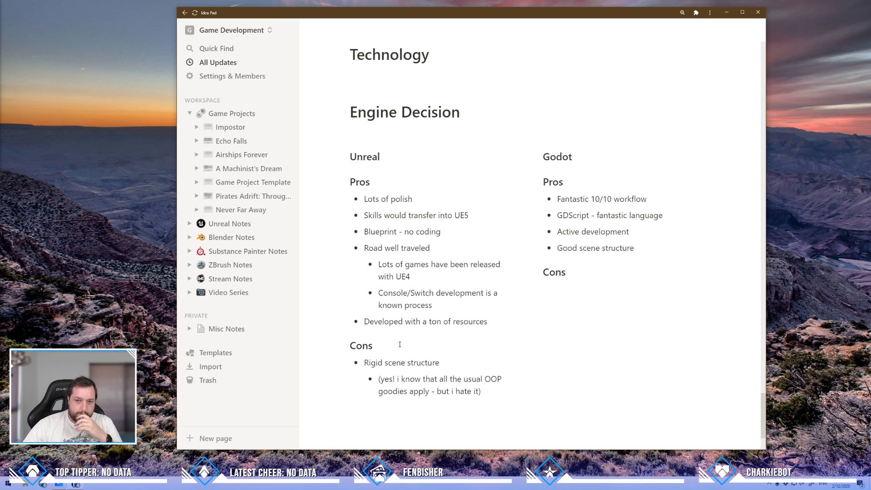
Start a bulleted list under Godot's Cons heading with the item "Worse scene rendering out of the box".
{"action": "left_click", "coordinate": [588, 279]}
{"action": "key", "text": "Return"}
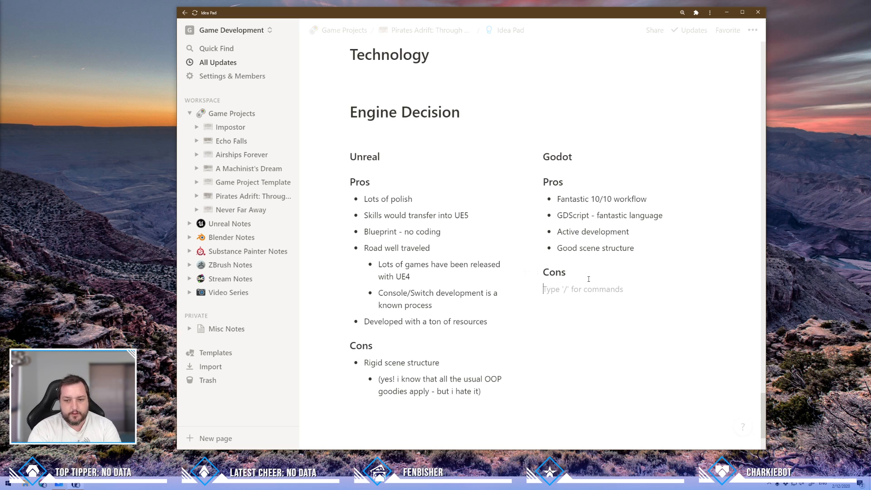
{"action": "type", "text": "- W"}
{"action": "type", "text": "orsed"}
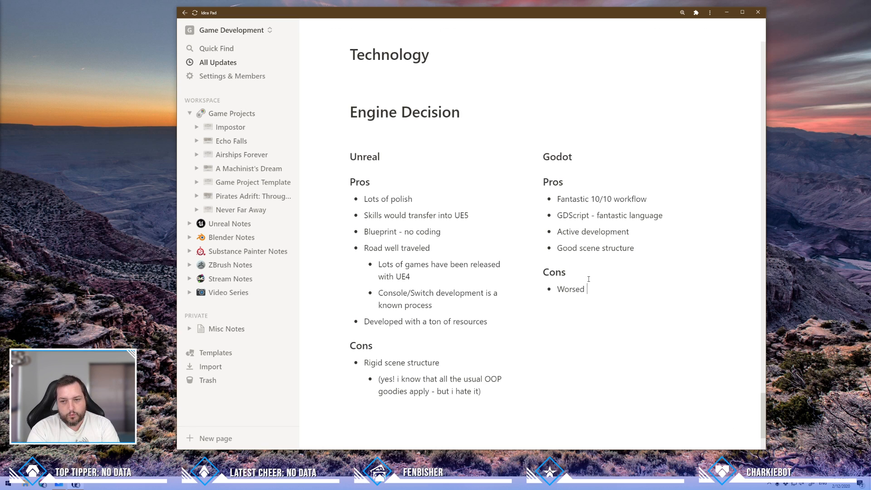
{"action": "key", "text": "BackSpace"}
{"action": "type", "text": "sce"}
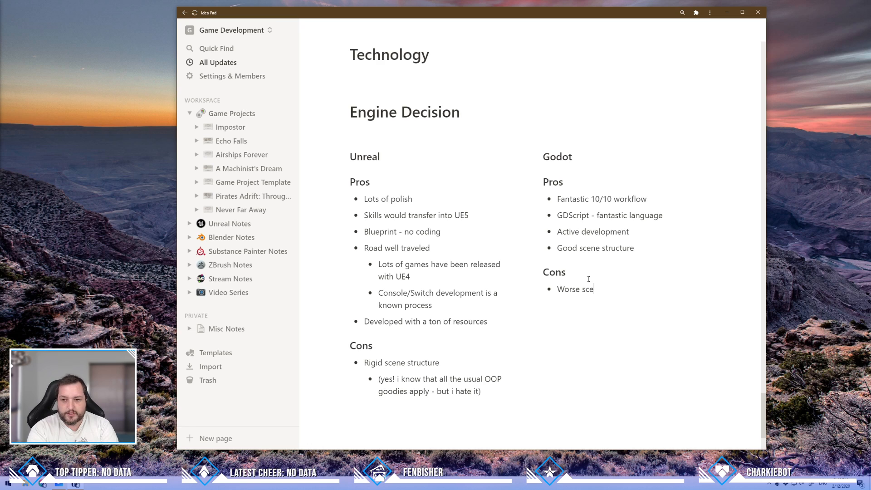
{"action": "type", "text": "ne rendering out of the boxz"}
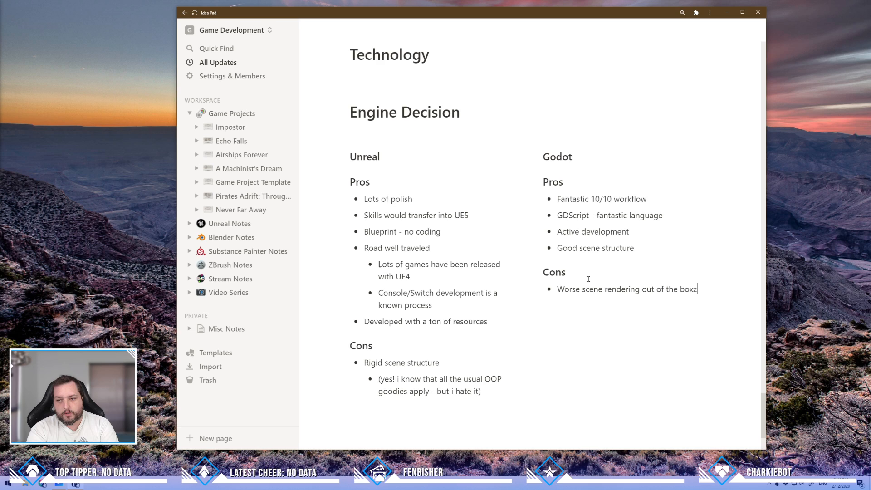
{"action": "key", "text": "BackSpace"}
Nest the sub-bullet "Yes! We can fix this ourselves, but it takes work." under the scene rendering item in Godot's Cons.
{"action": "key", "text": "Return"}
{"action": "key", "text": "Tab"}
{"action": "type", "text": "Yes"}
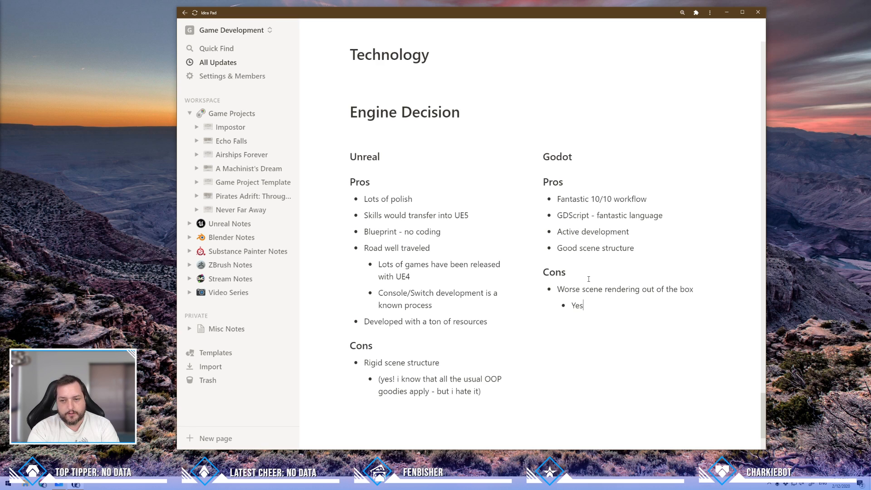
{"action": "type", "text": "! We can fix this out"}
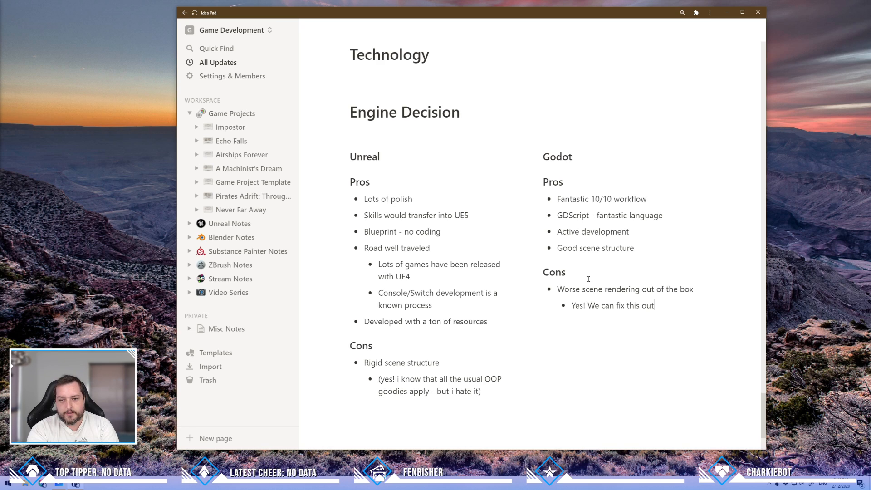
{"action": "key", "text": "BackSpace"}
{"action": "type", "text": "rselves, bn"}
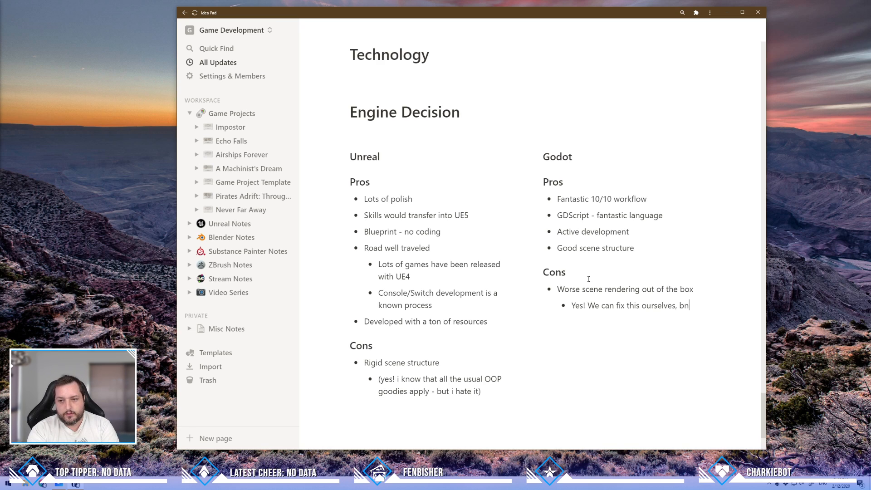
{"action": "key", "text": "BackSpace"}
{"action": "type", "text": "ut i"}
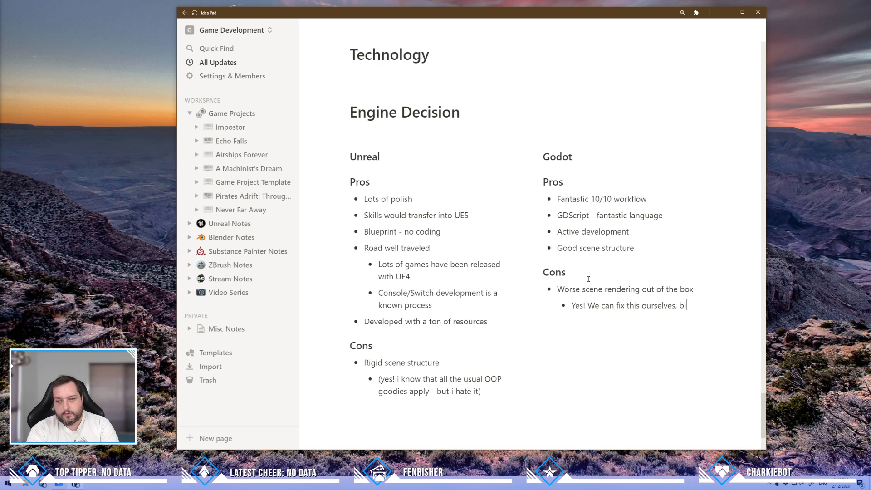
{"action": "type", "text": "t takes "}
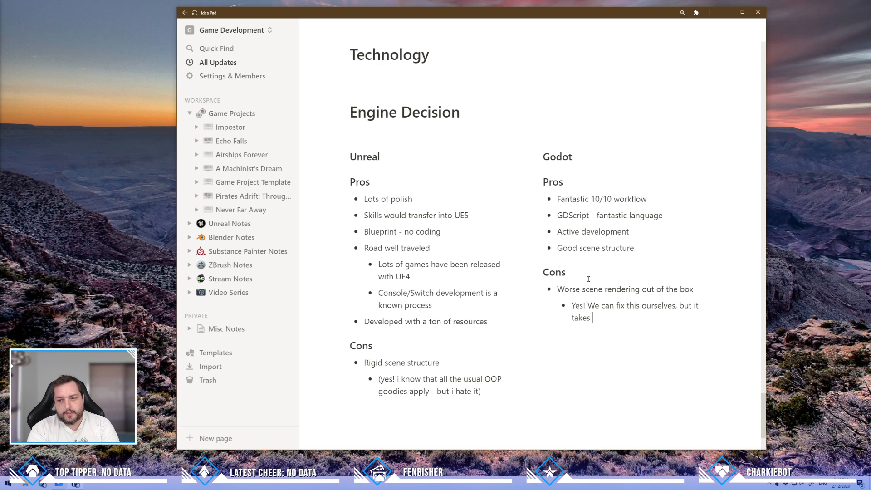
{"action": "type", "text": "work."}
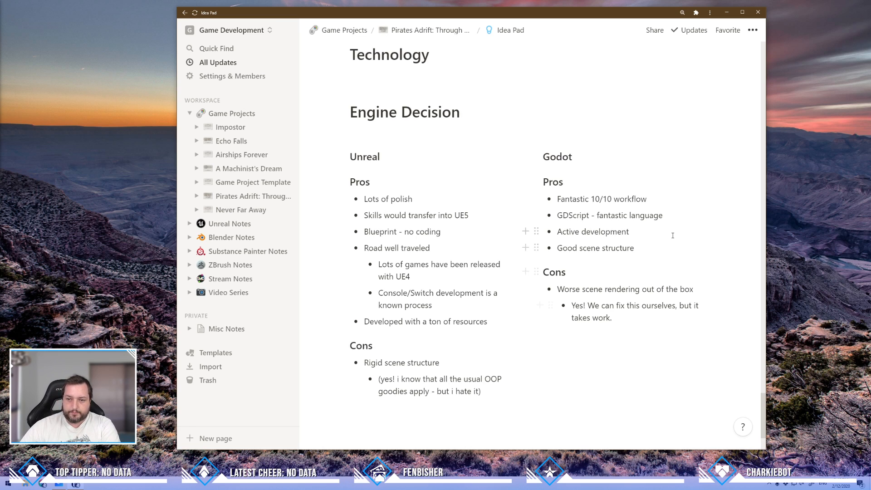
Add the top-level bullet "Poor default shadow implementation" to Godot's Cons list, followed by a new empty bullet.
{"action": "key", "text": "Return"}
{"action": "key", "text": "shift+Tab"}
{"action": "type", "text": "Poo"}
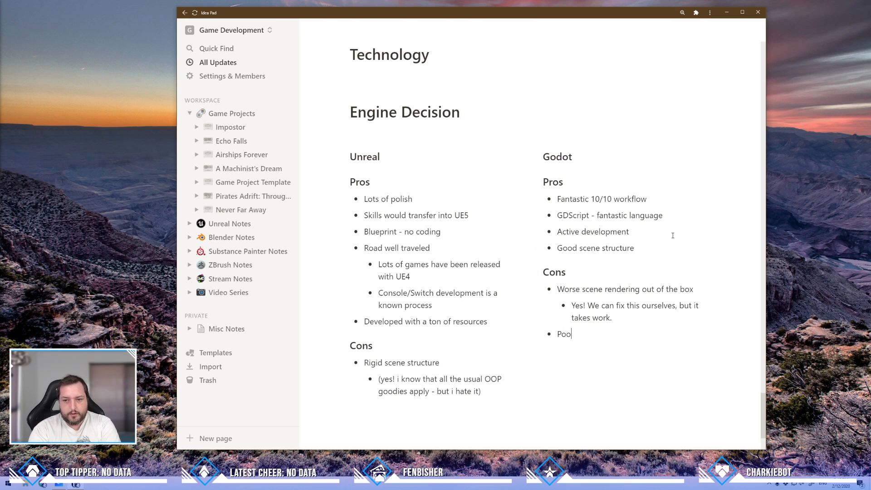
{"action": "type", "text": "r default sh"}
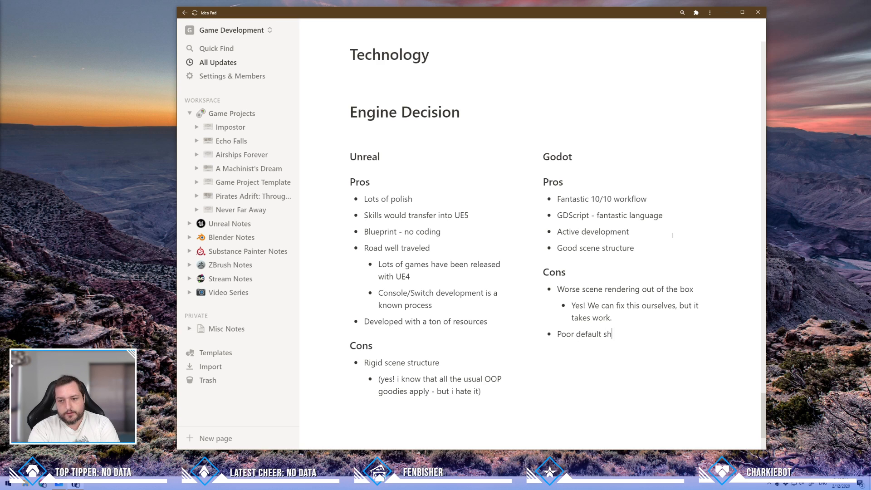
{"action": "type", "text": "adow implemen"}
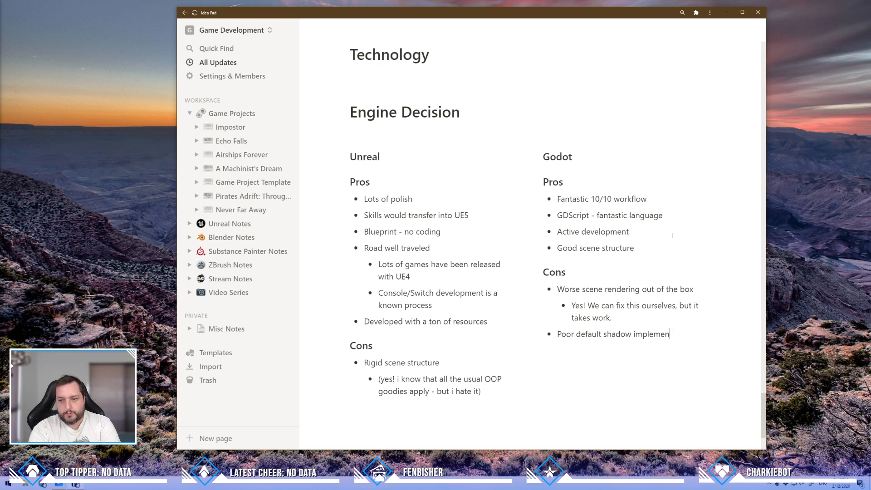
{"action": "type", "text": "tation"}
{"action": "key", "text": "Return"}
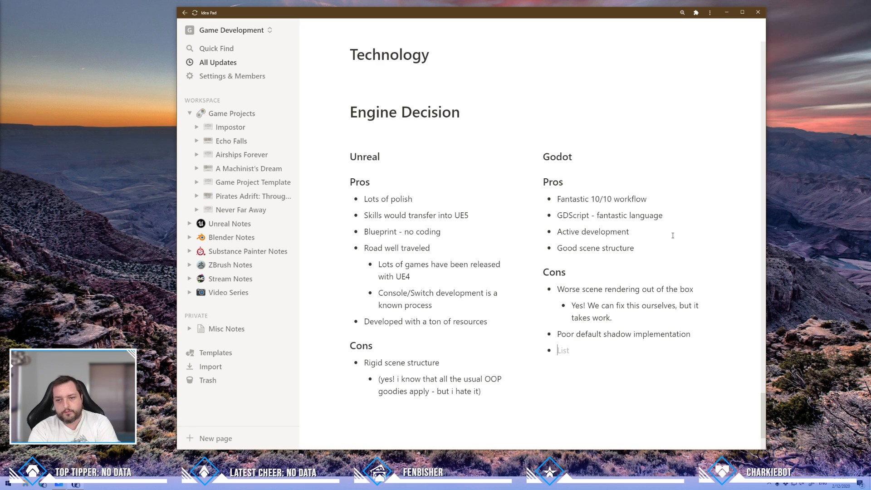
{"action": "type", "text": "Not as"}
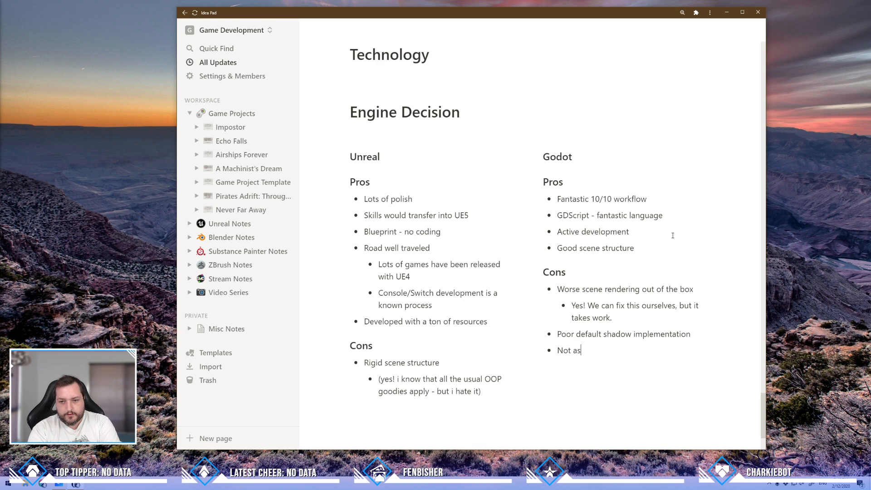
{"action": "type", "text": " ac"}
{"action": "key", "text": "BackSpace"}
{"action": "key", "text": "BackSpace"}
{"action": "key", "text": "BackSpace"}
{"action": "key", "text": "BackSpace"}
{"action": "key", "text": "BackSpace"}
{"action": "key", "text": "BackSpace"}
{"action": "key", "text": "BackSpace"}
{"action": "key", "text": "BackSpace"}
{"action": "key", "text": "BackSpace"}
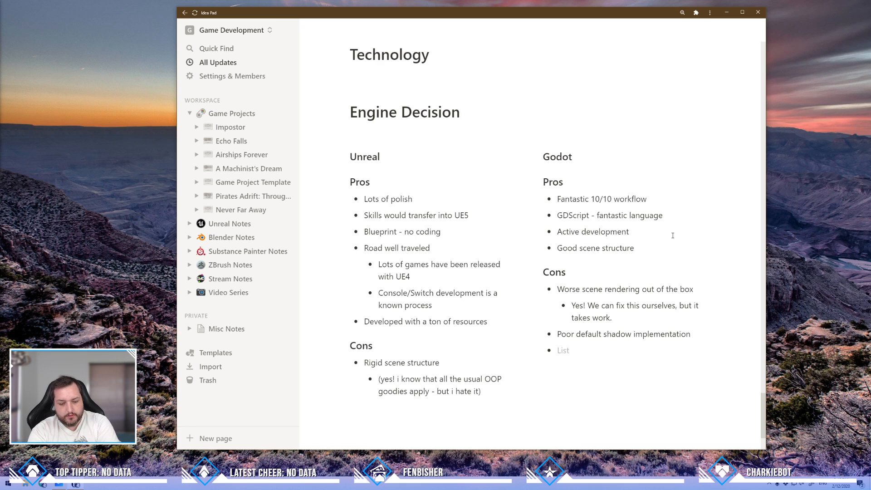
Fill the empty last bullet of Godot's Cons list with "Not as much funding".
{"action": "type", "text": "Not as much "}
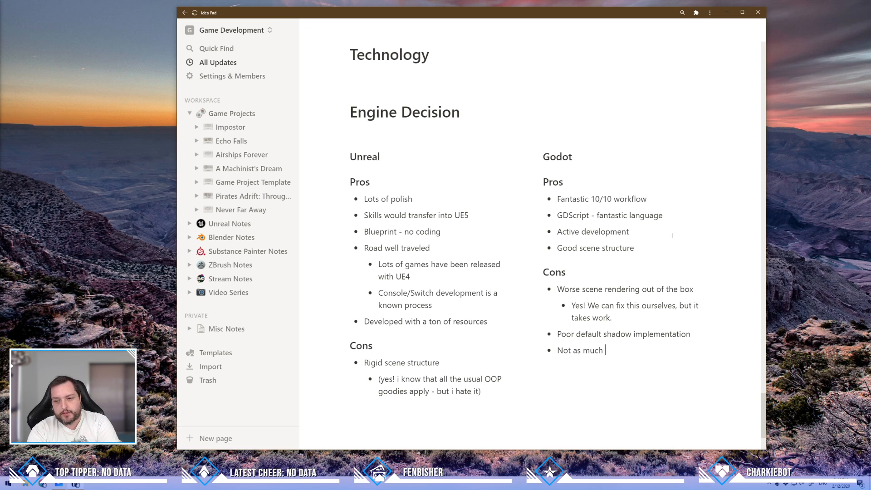
{"action": "type", "text": "funding"}
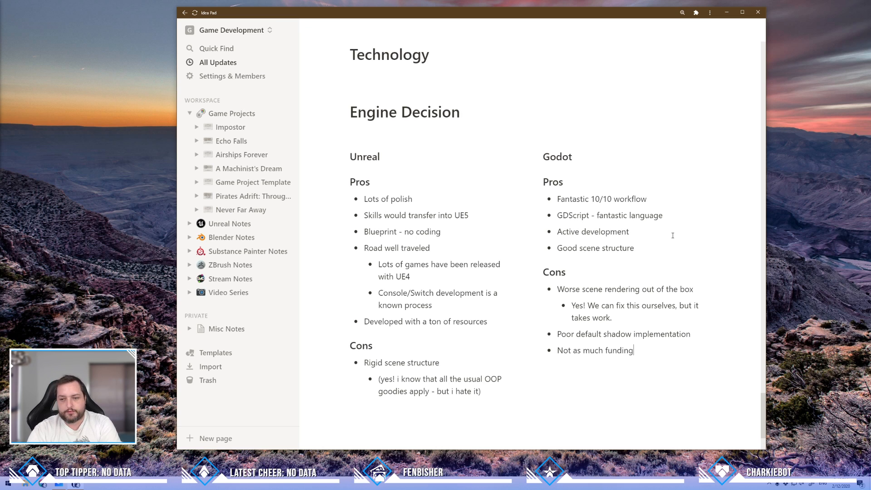
Replace the word "resources" with "funding" in the last bullet of Unreal's Pros list.
{"action": "double_click", "coordinate": [469, 322]}
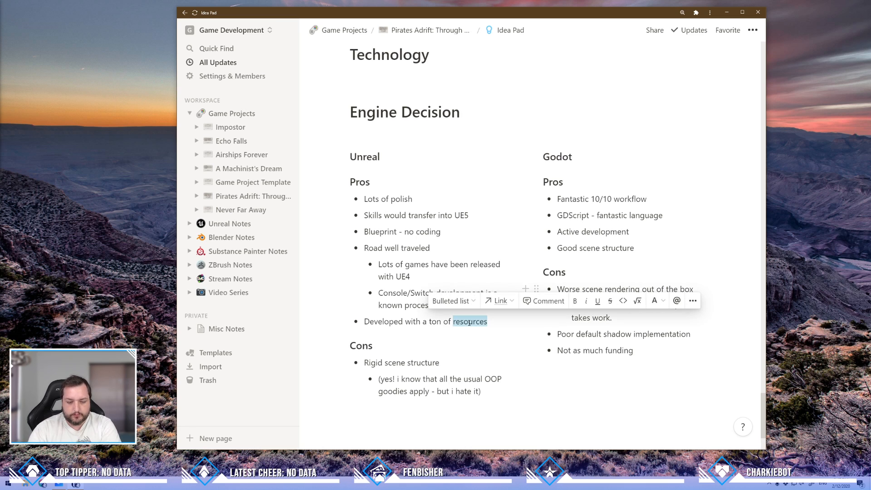
{"action": "type", "text": "funding"}
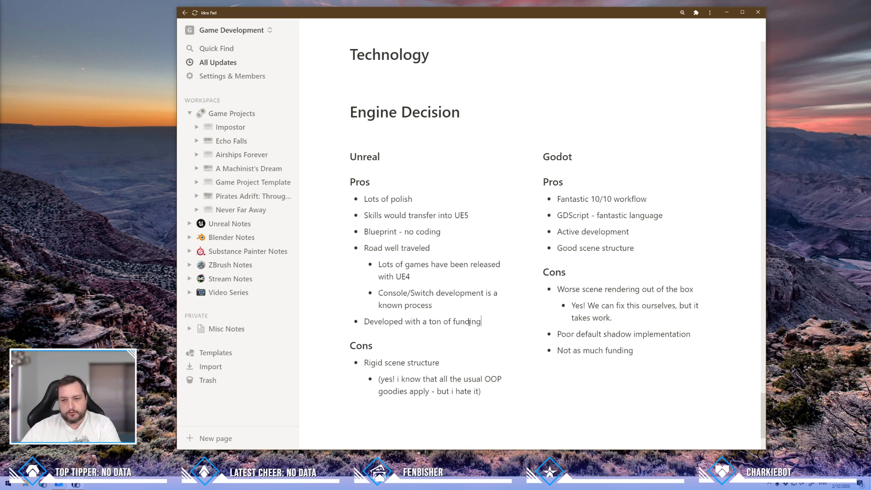
Extend the "Not as much funding" bullet in Godot's Cons with ", less full time people working to make it better".
{"action": "left_click", "coordinate": [663, 349]}
{"action": "type", "text": ",m"}
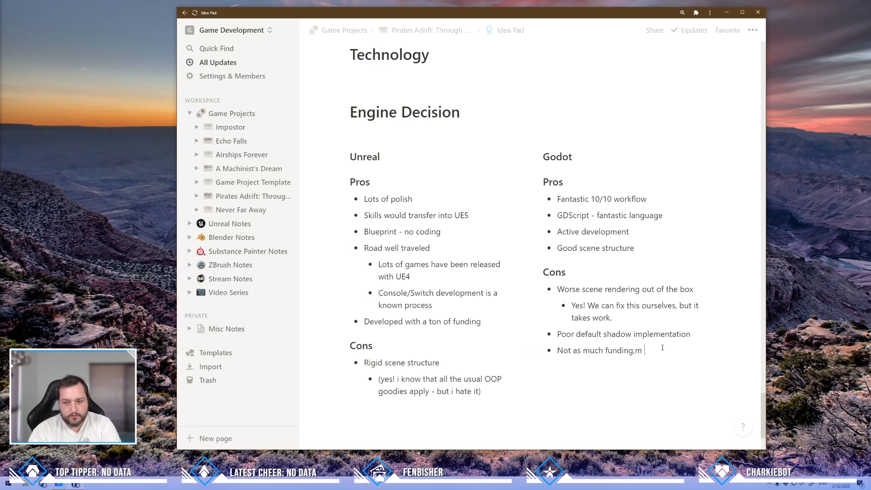
{"action": "key", "text": "BackSpace"}
{"action": "key", "text": "BackSpace"}
{"action": "type", "text": "less ful"}
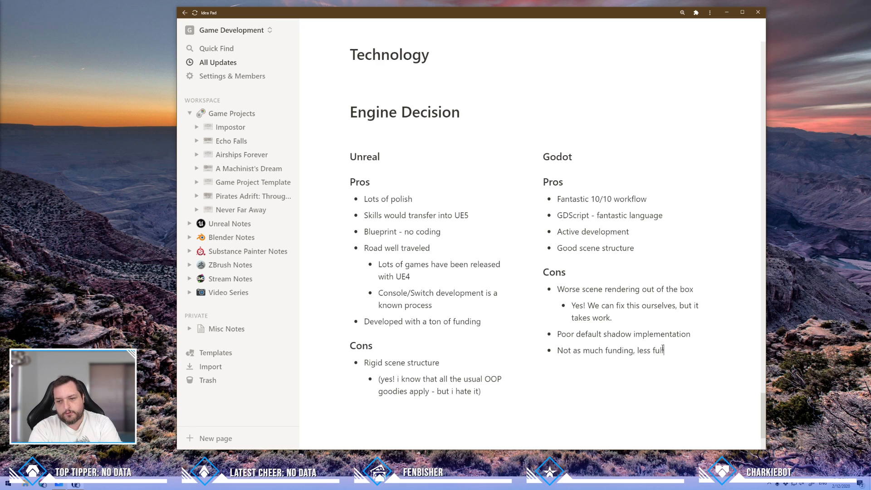
{"action": "type", "text": "l time wor"}
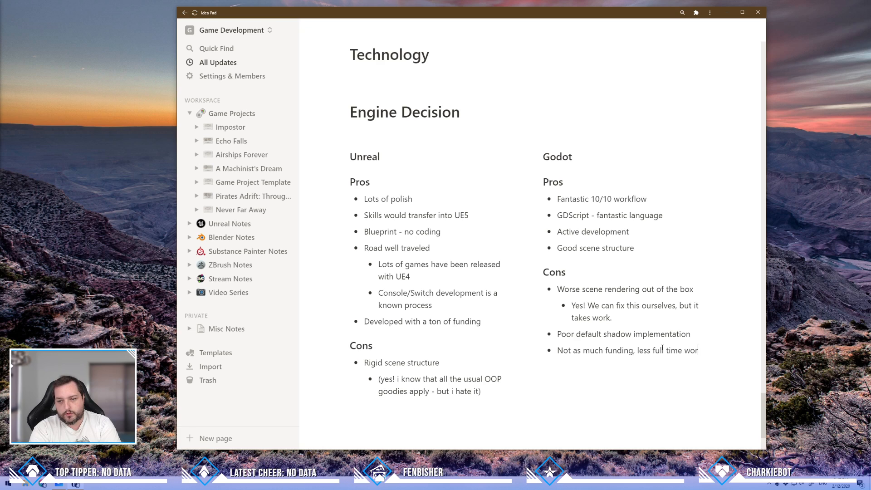
{"action": "type", "text": "ks"}
{"action": "key", "text": "BackSpace"}
{"action": "key", "text": "BackSpace"}
{"action": "key", "text": "BackSpace"}
{"action": "key", "text": "BackSpace"}
{"action": "key", "text": "BackSpace"}
{"action": "type", "text": "people working "}
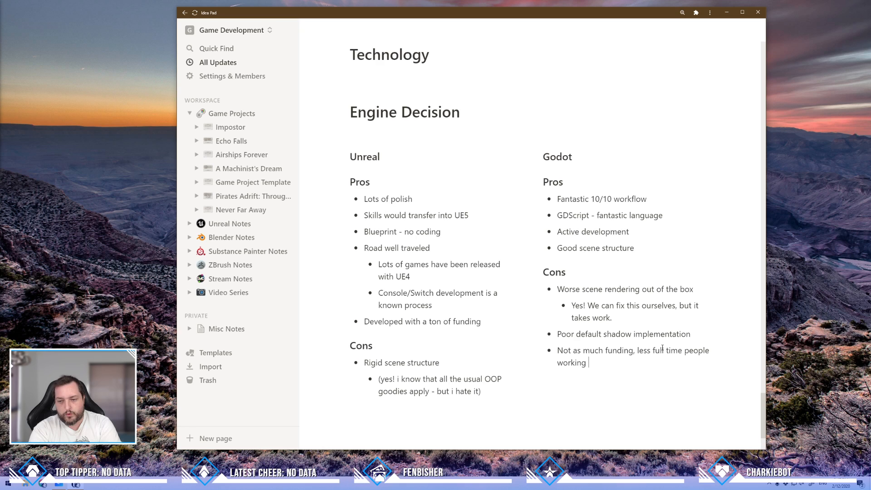
{"action": "type", "text": "to make it bete"}
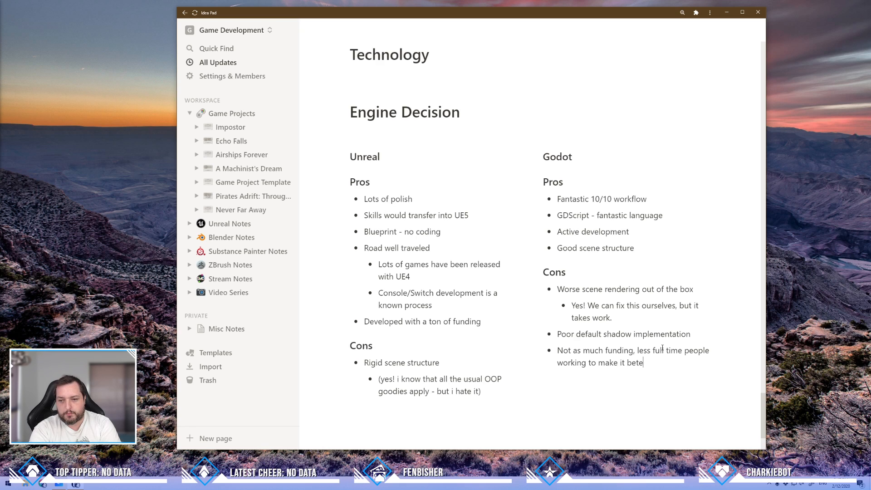
{"action": "key", "text": "BackSpace"}
{"action": "type", "text": "ter"}
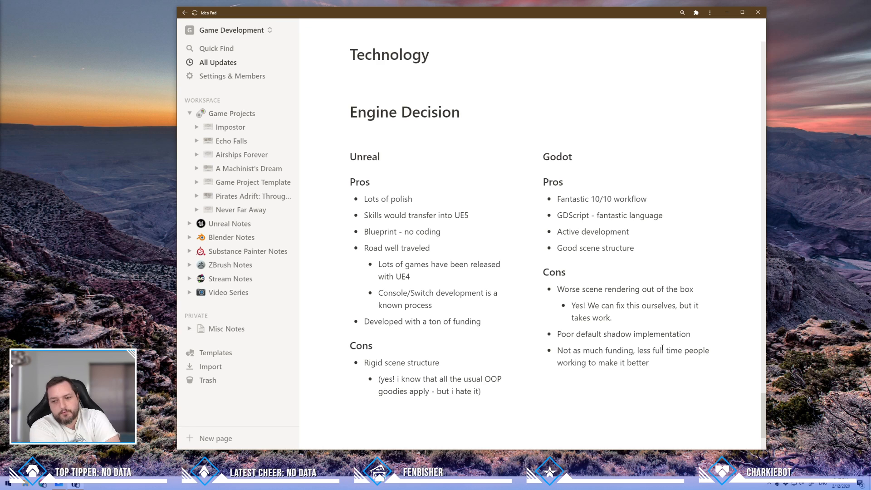